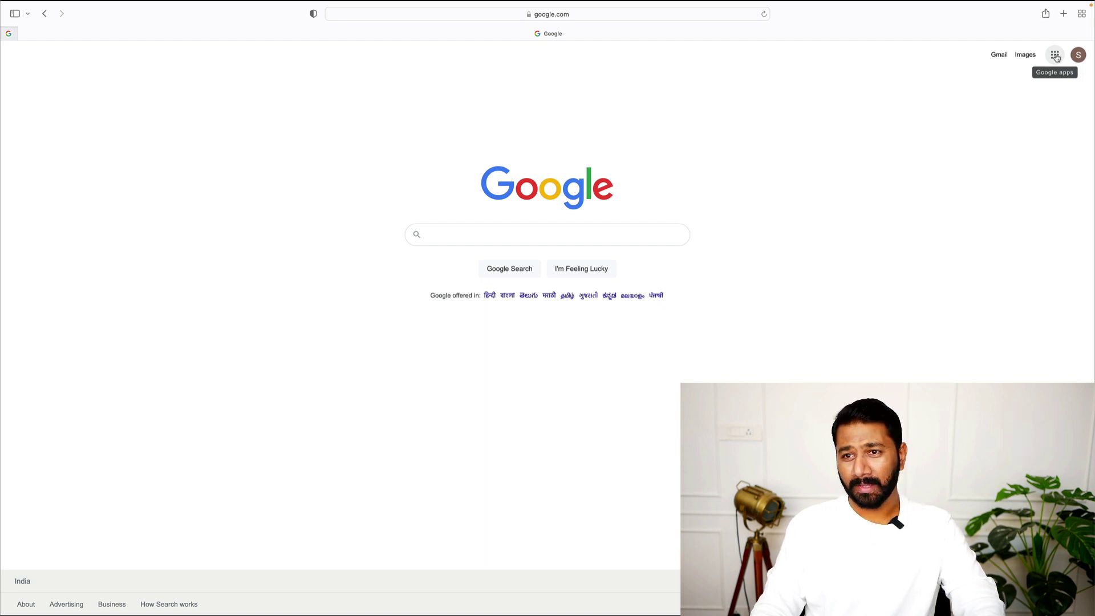
Open Google Calendar from the list of Google apps.
click(1055, 56)
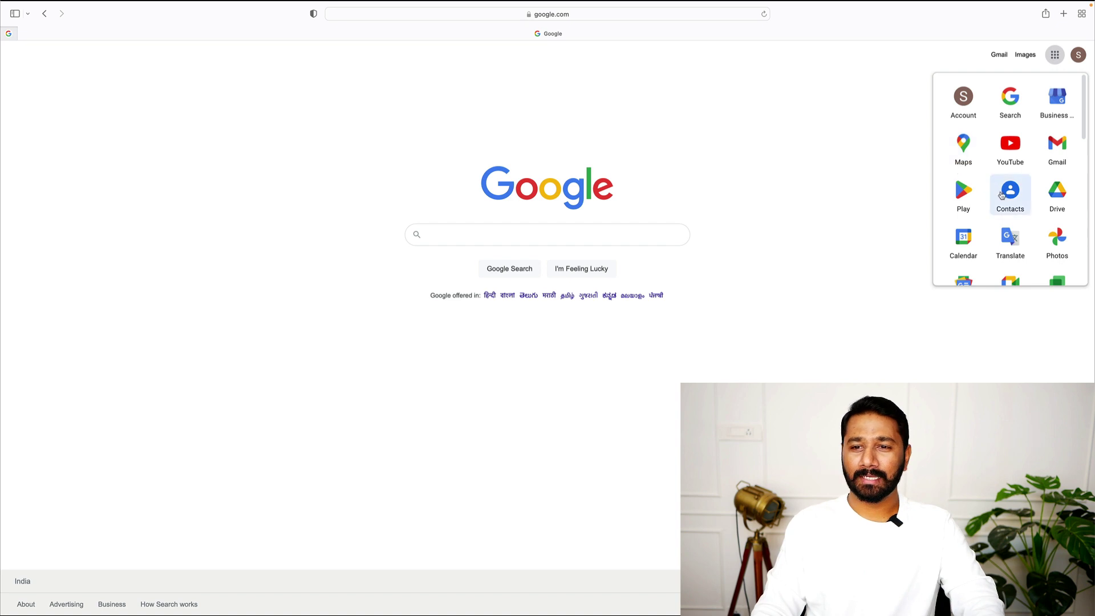
scroll(1009, 194, down, 2)
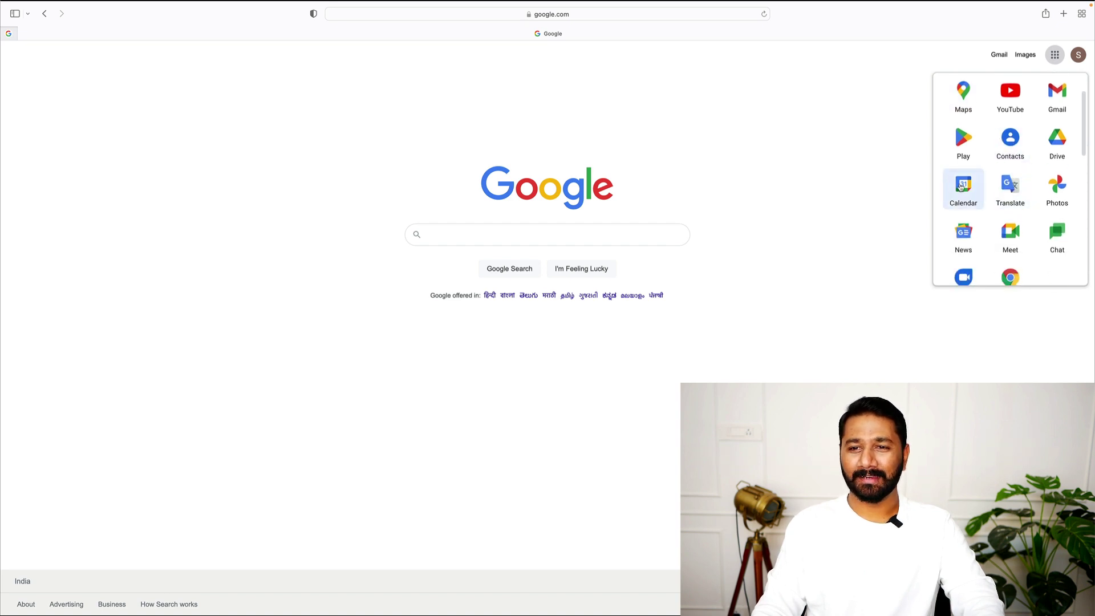
click(964, 188)
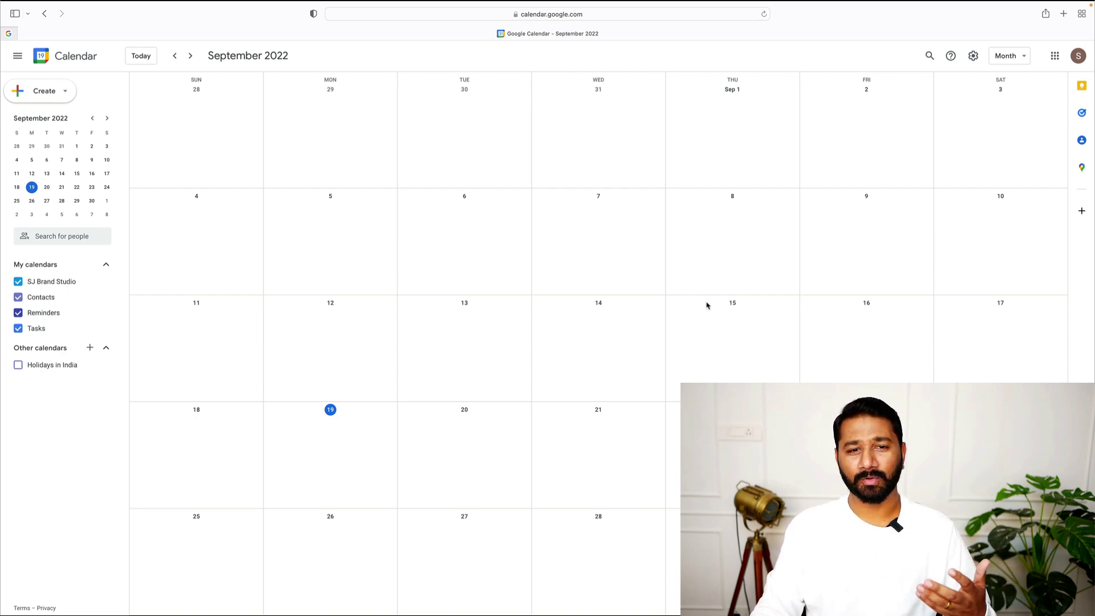
Create a calendar event titled "Friday Video Release".
click(54, 91)
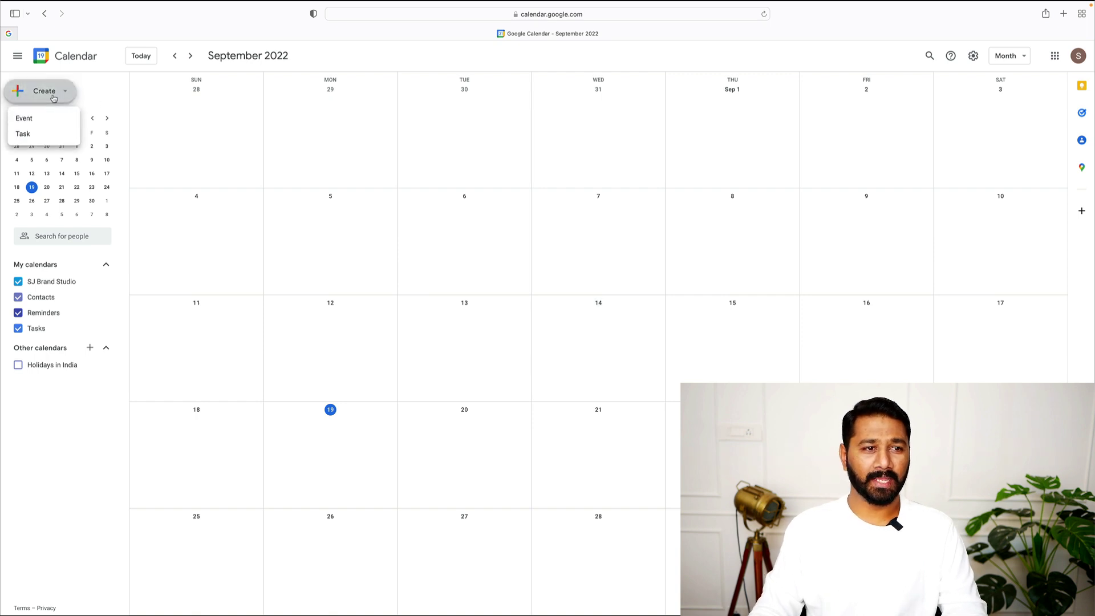
click(28, 118)
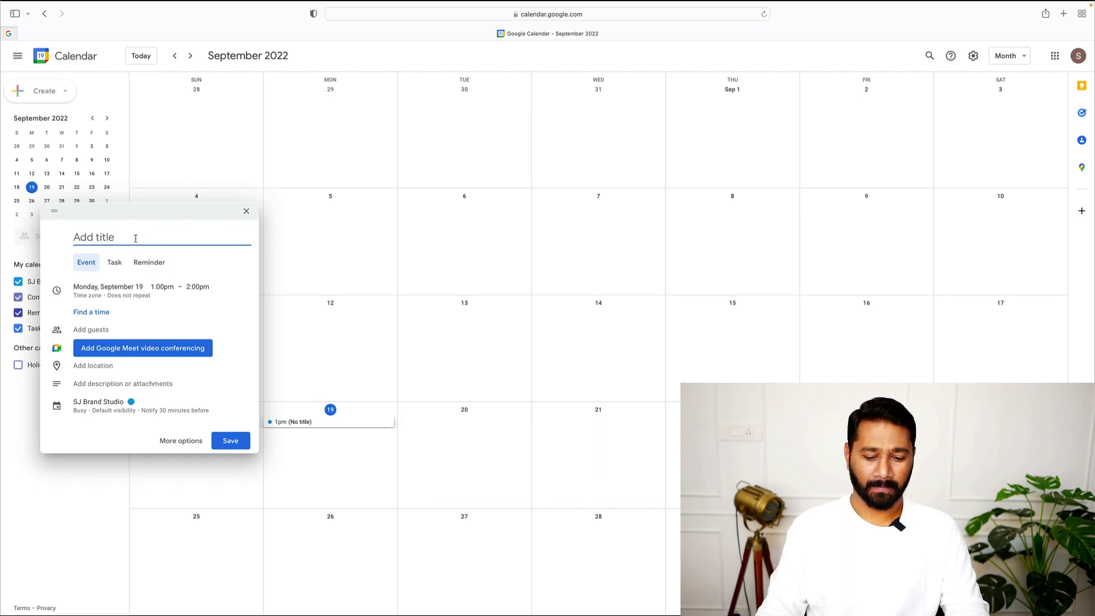
text(Friday )
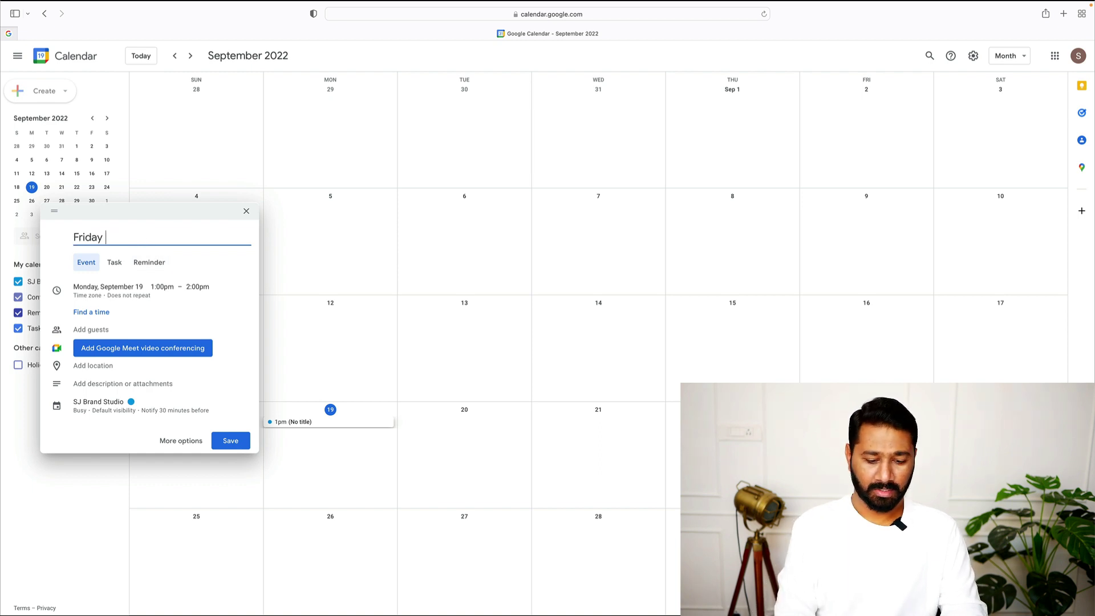
text(Video Releas)
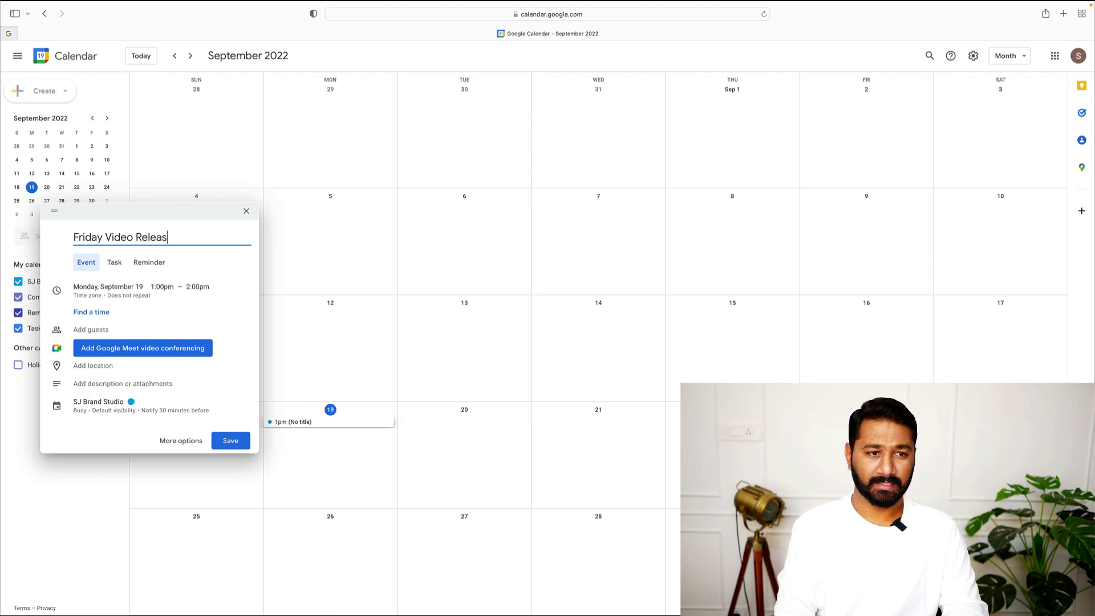
text(e)
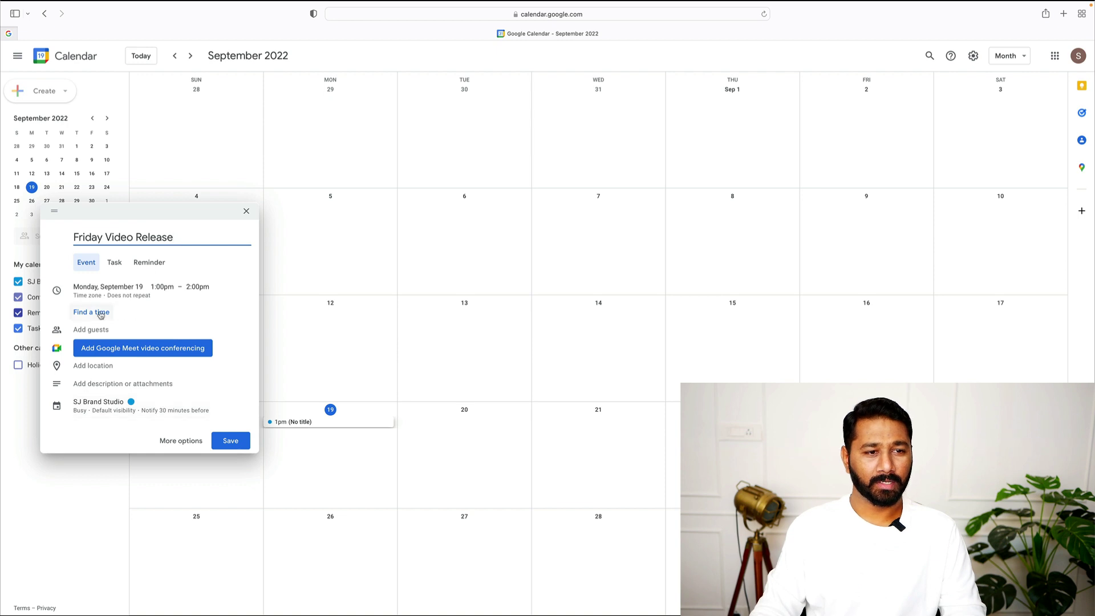
Set the event's start time to 9:00pm and save the event.
click(116, 295)
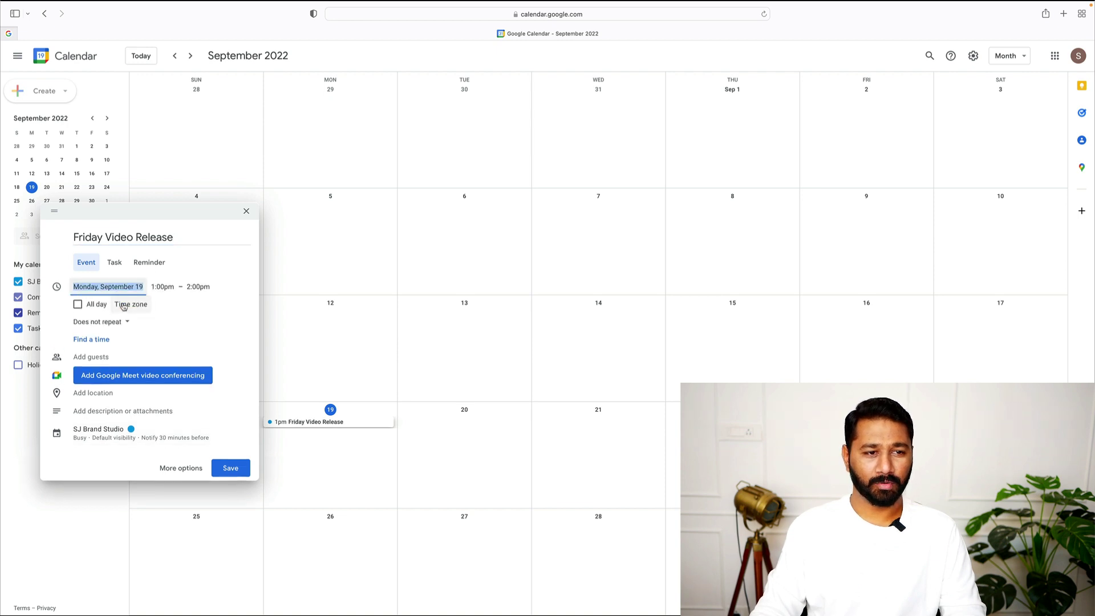
click(158, 286)
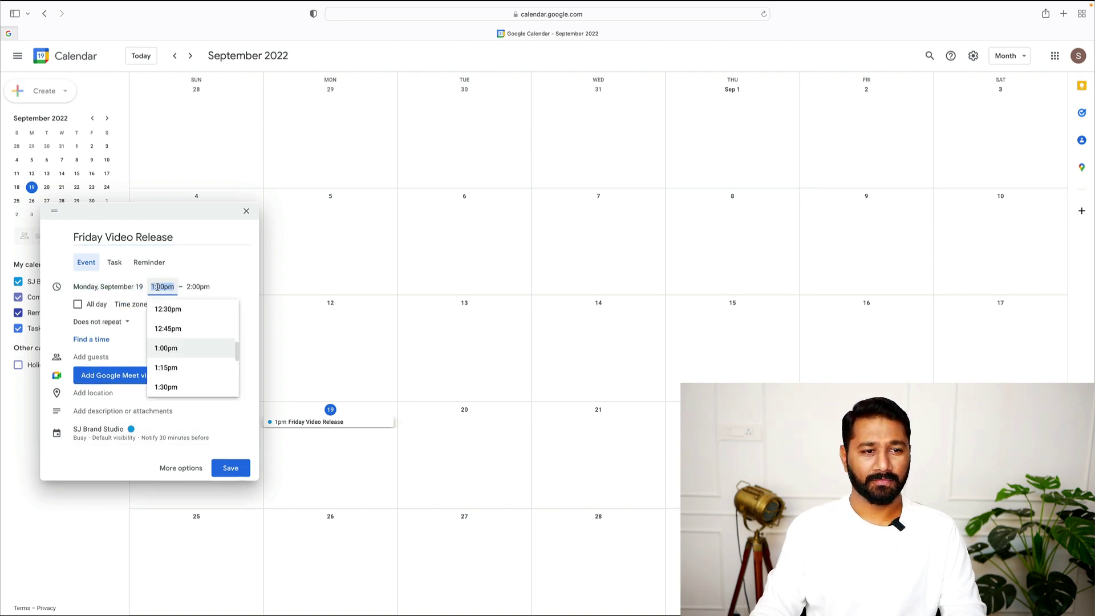
scroll(174, 336, down, 3)
scroll(181, 343, down, 8)
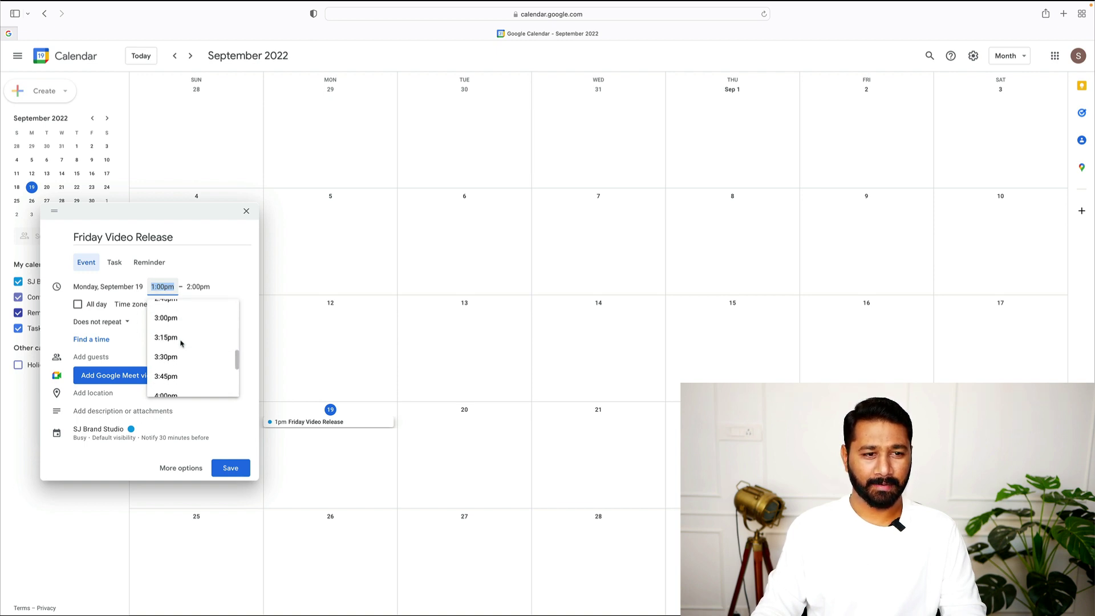
scroll(181, 342, down, 6)
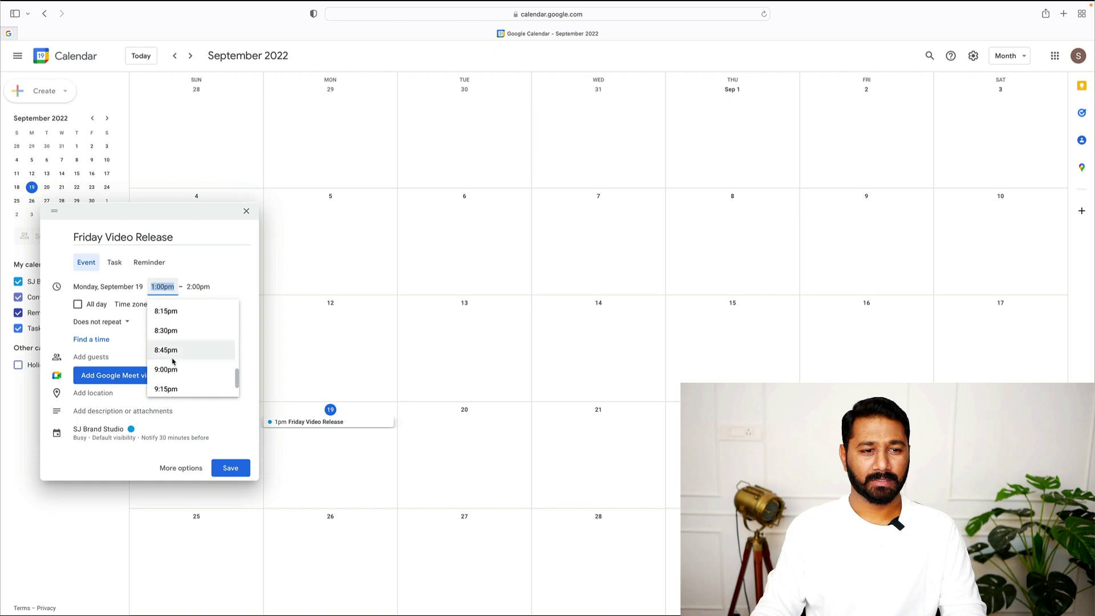
click(172, 366)
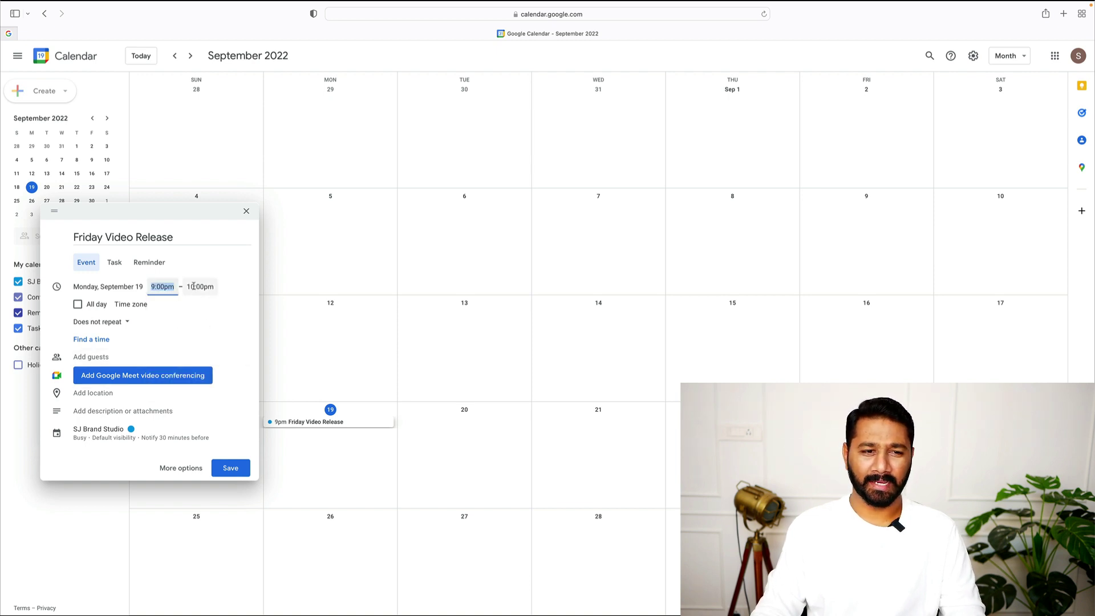
click(231, 468)
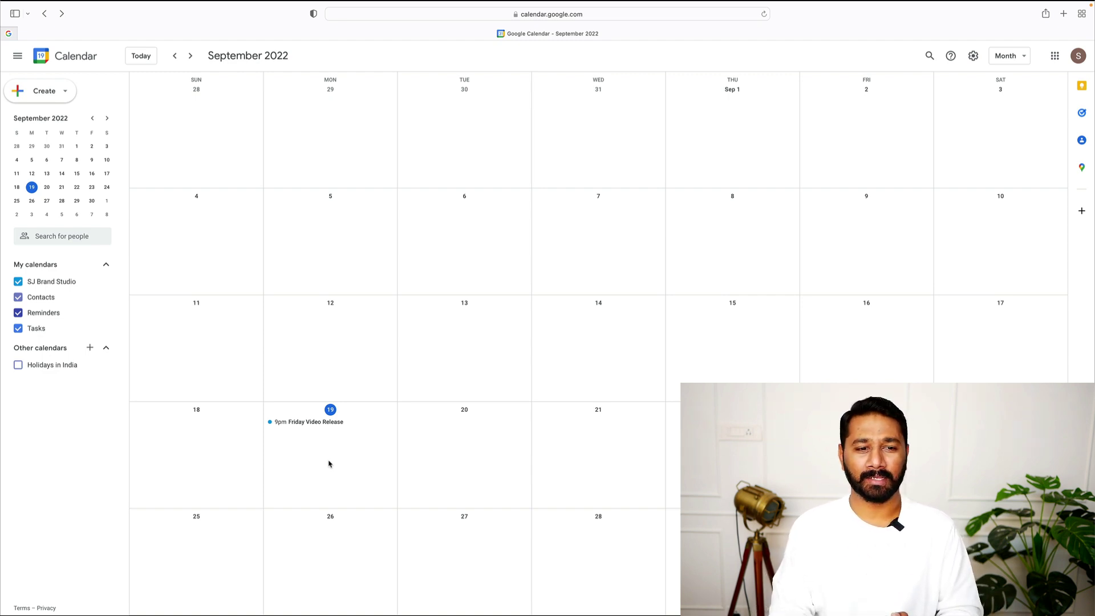
Open the Friday Video Release event for full editing and set it to repeat every weekday (Monday to Friday).
click(314, 423)
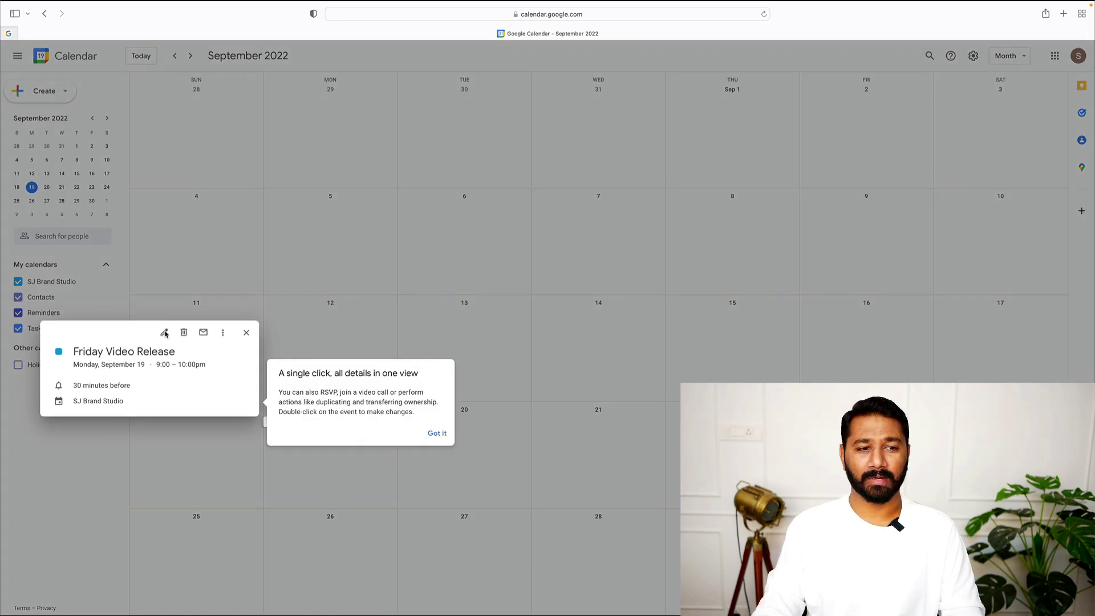
click(437, 433)
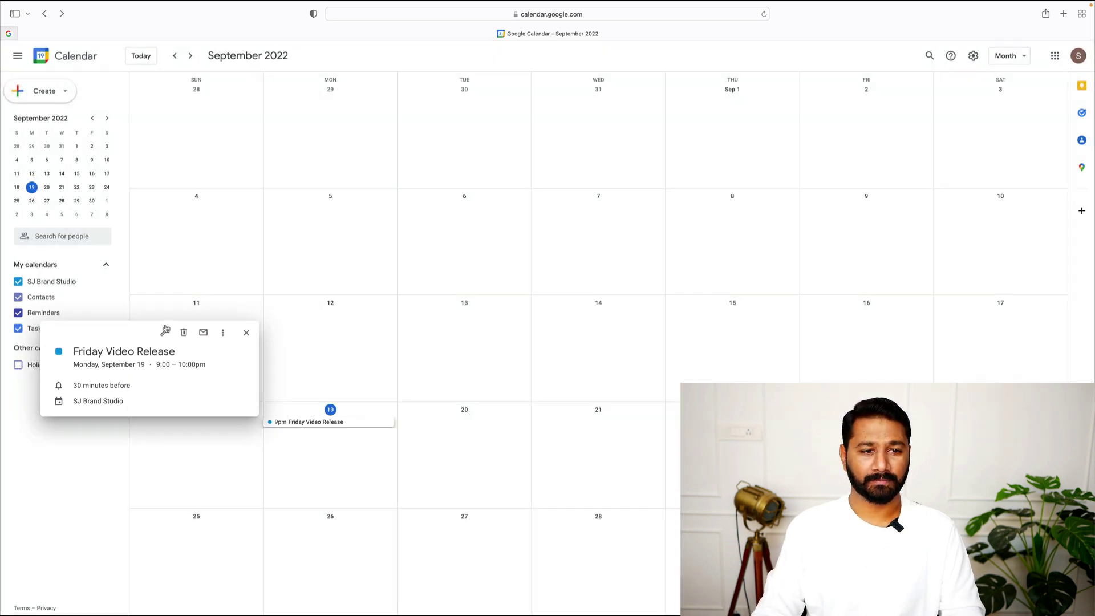
click(164, 332)
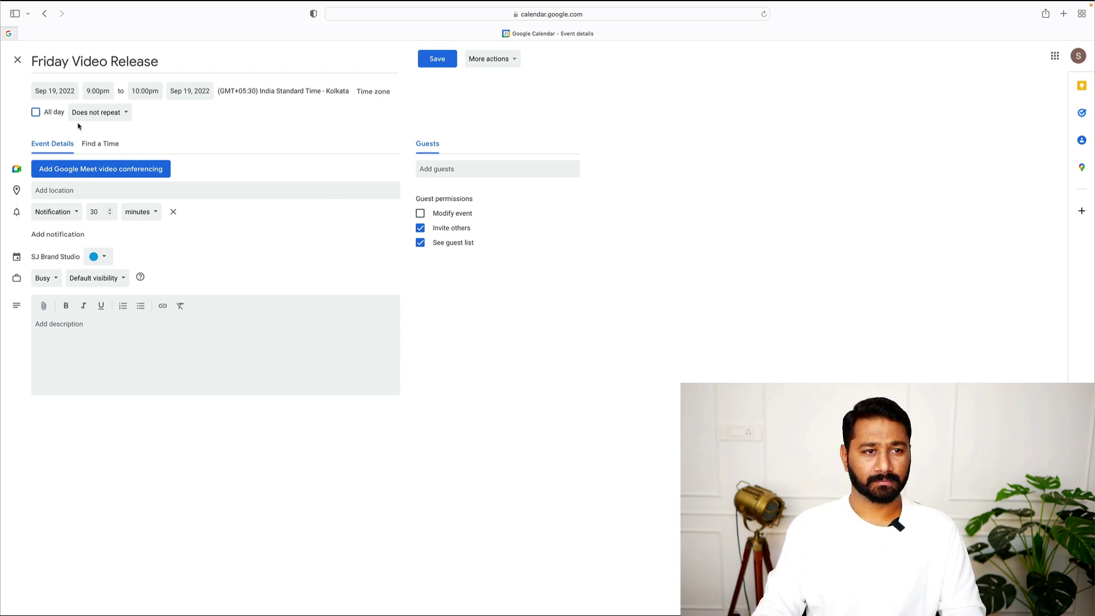
click(117, 114)
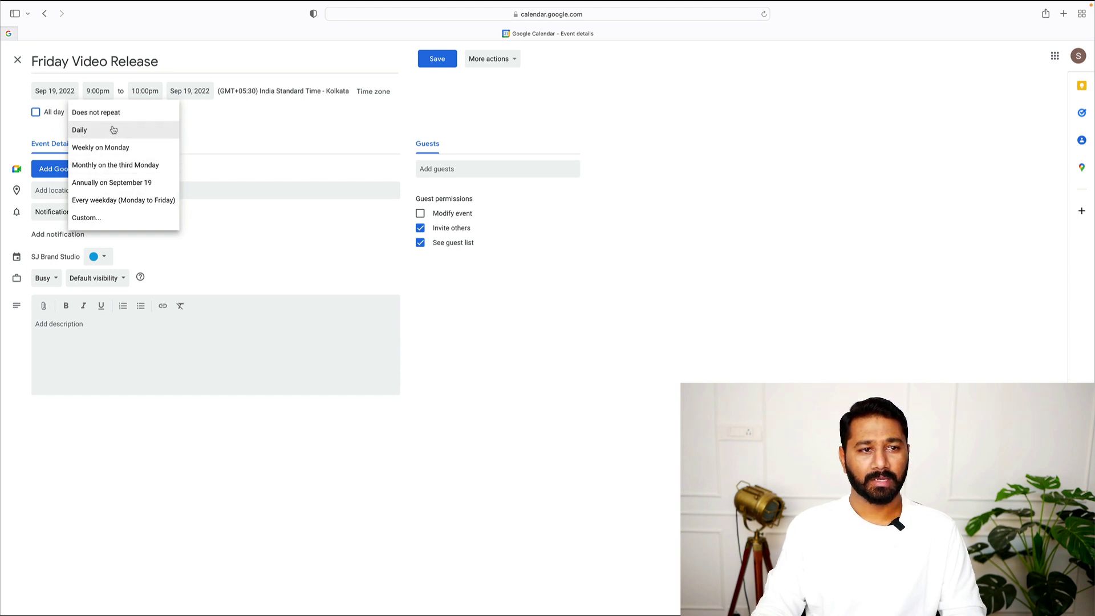
click(108, 203)
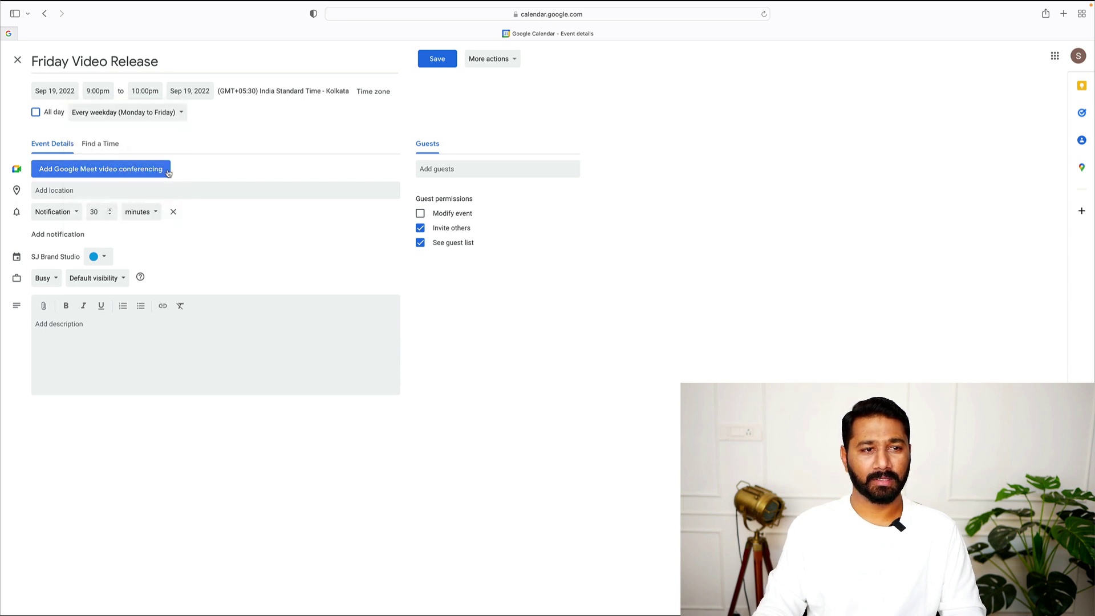
Change the event to a custom weekly recurrence, deselecting Monday to Thursday so that only Friday stays selected.
click(170, 119)
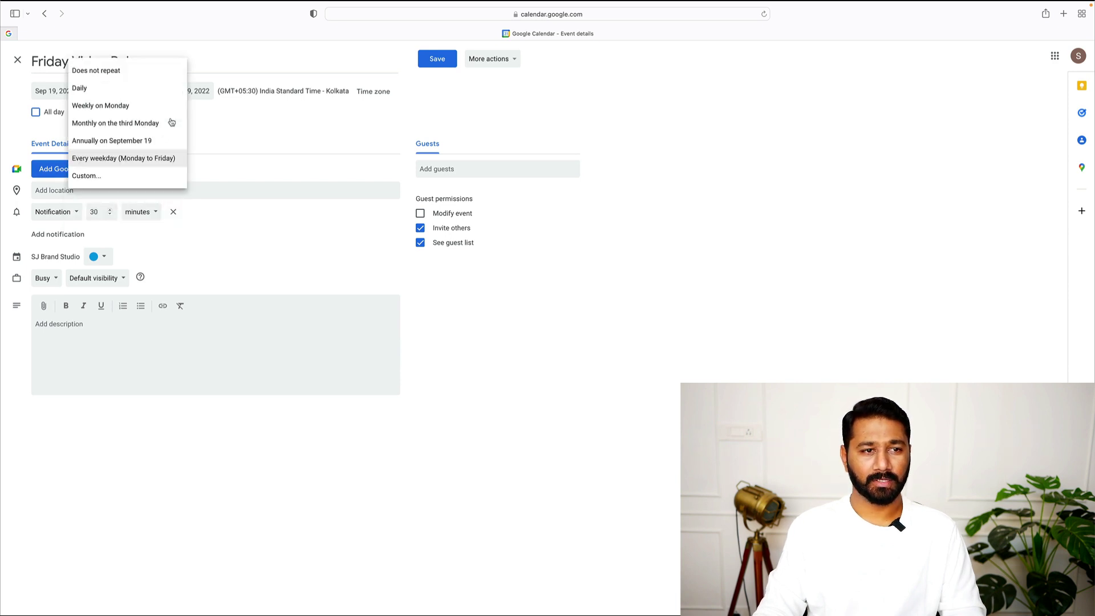
click(131, 178)
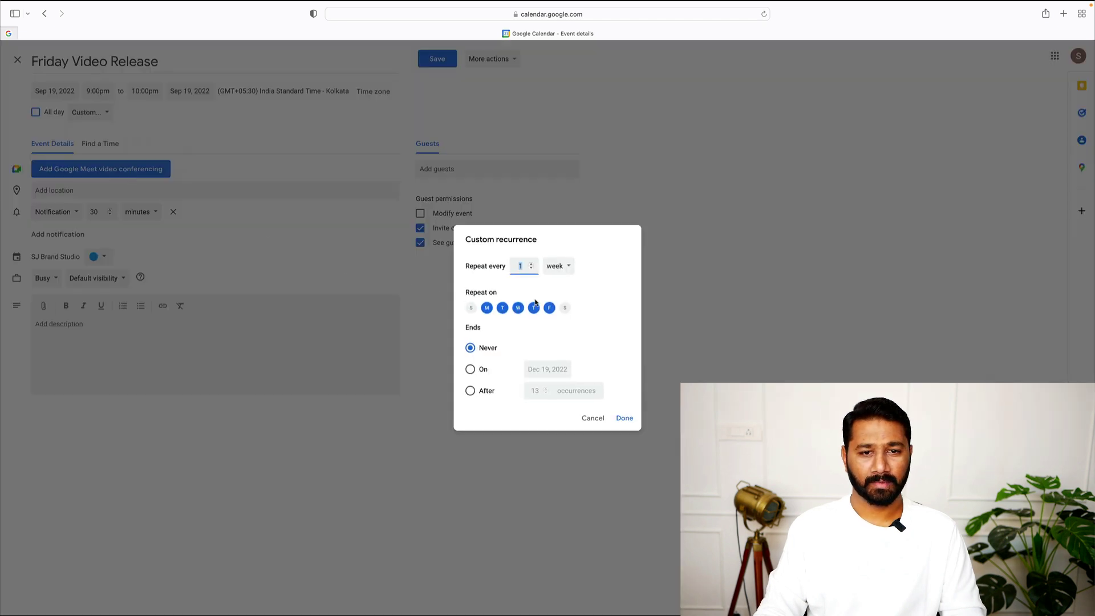
click(565, 270)
click(521, 266)
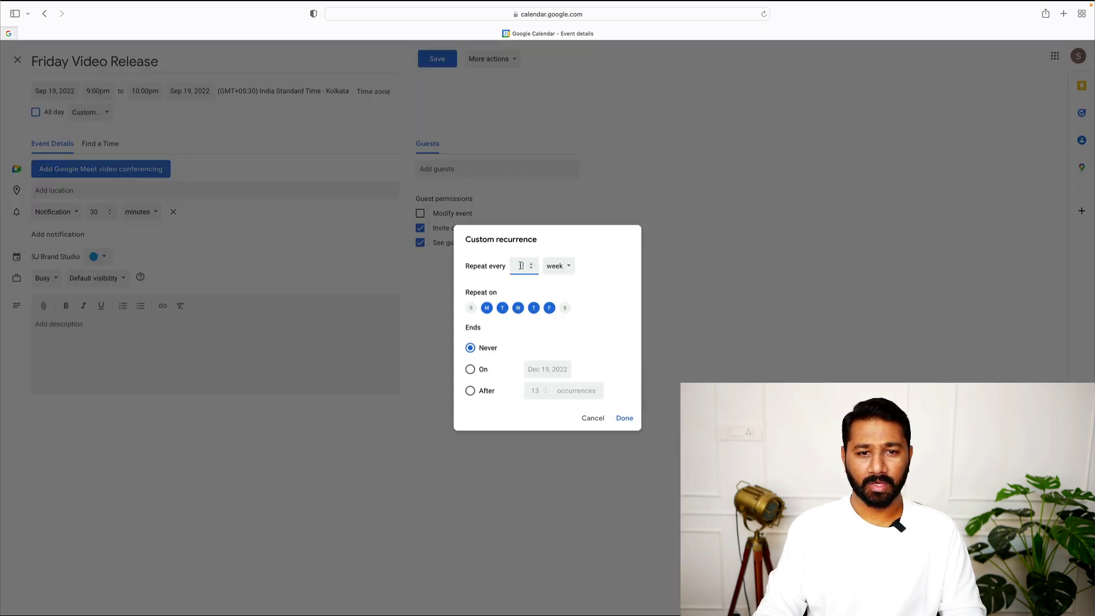
click(486, 308)
click(502, 308)
click(517, 308)
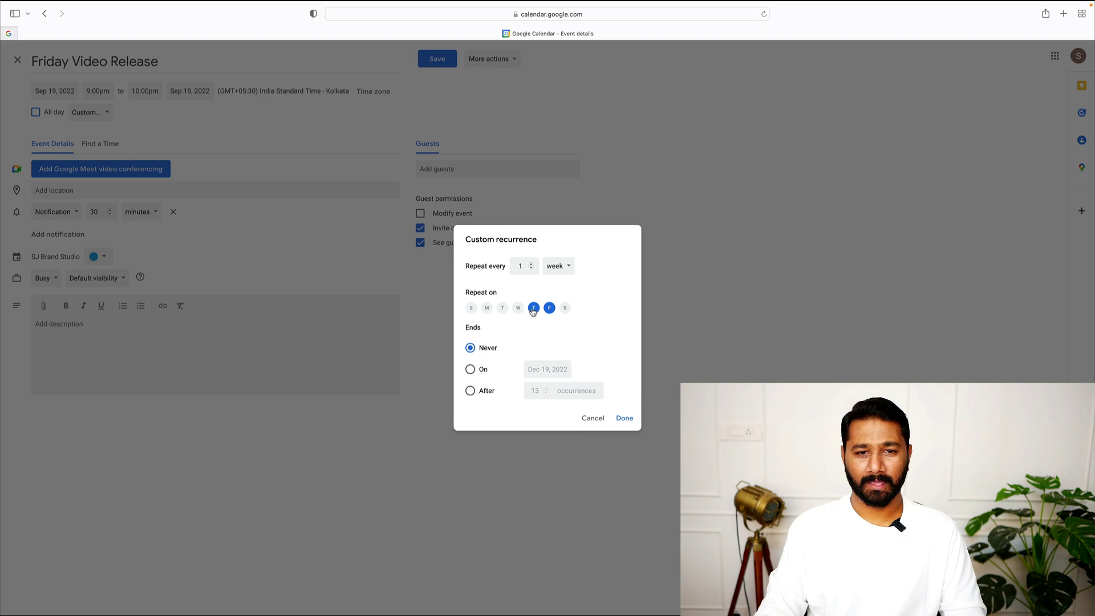
click(534, 308)
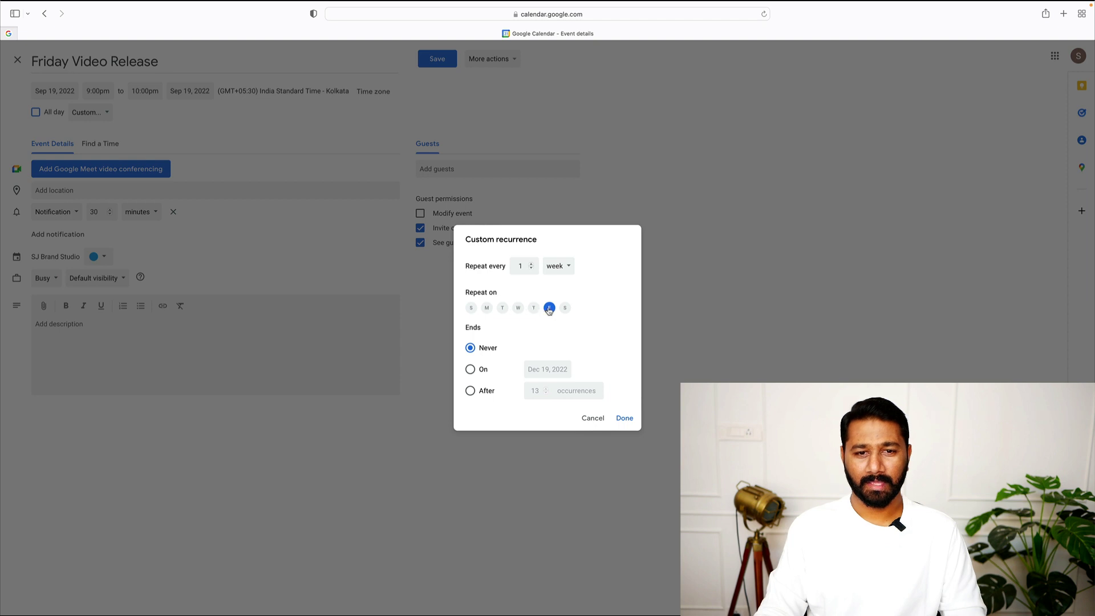
Set the recurrence to end Never, accept it and save the event.
click(470, 369)
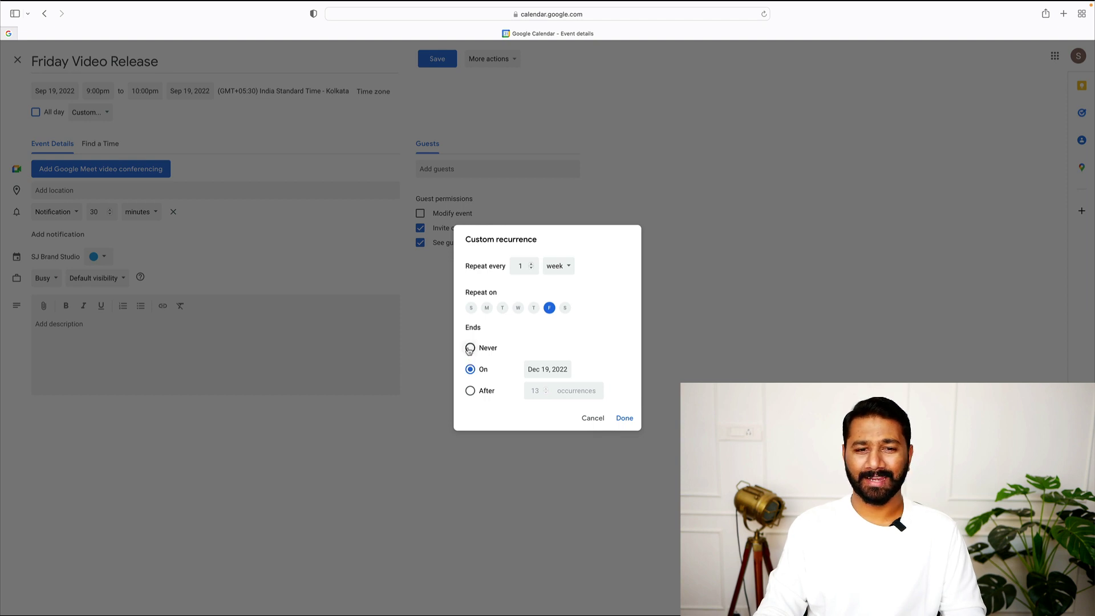
click(470, 348)
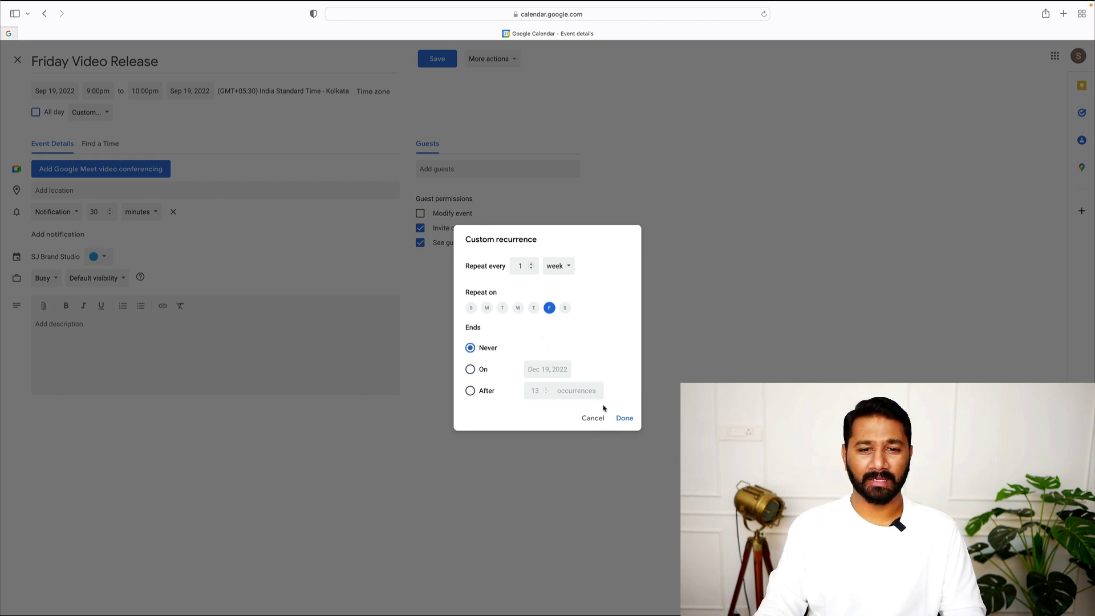
click(624, 419)
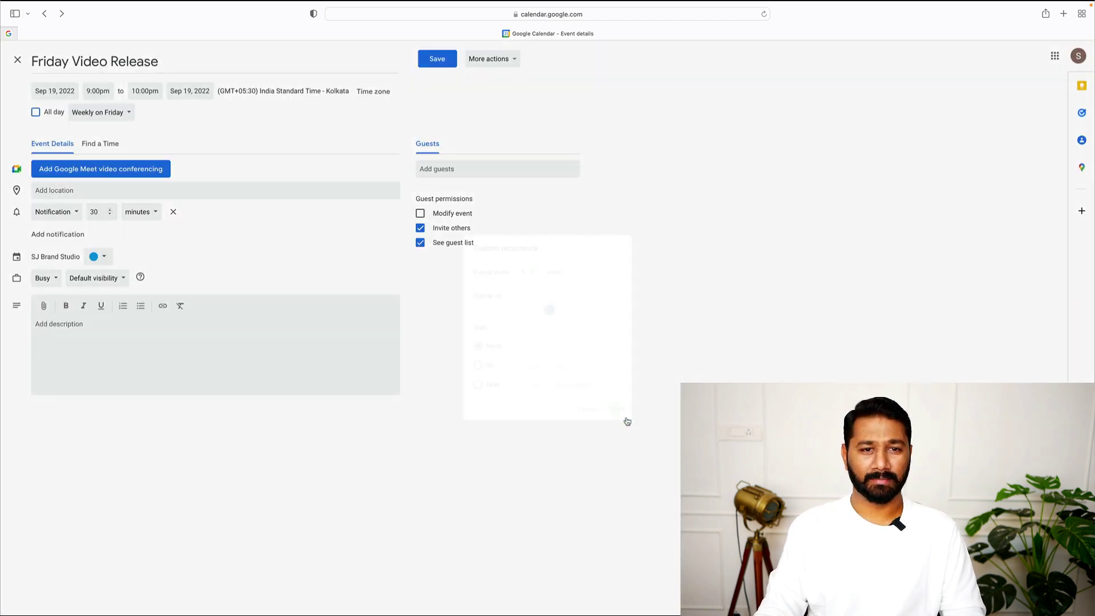
click(436, 59)
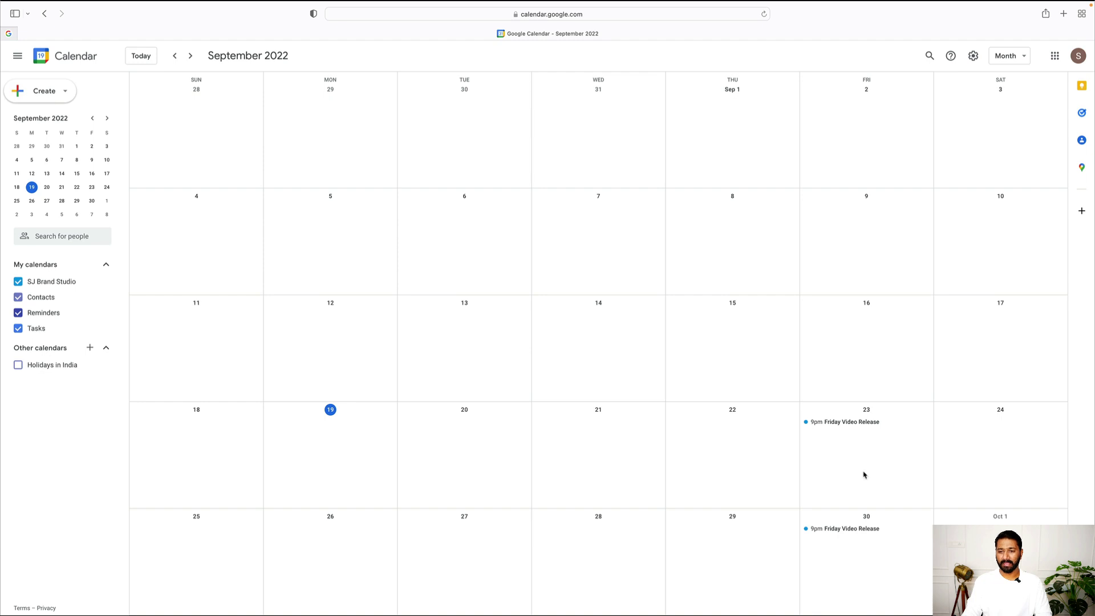
Examine the following months in the calendar for the recurring Friday Video Release event.
scroll(855, 432, down, 2)
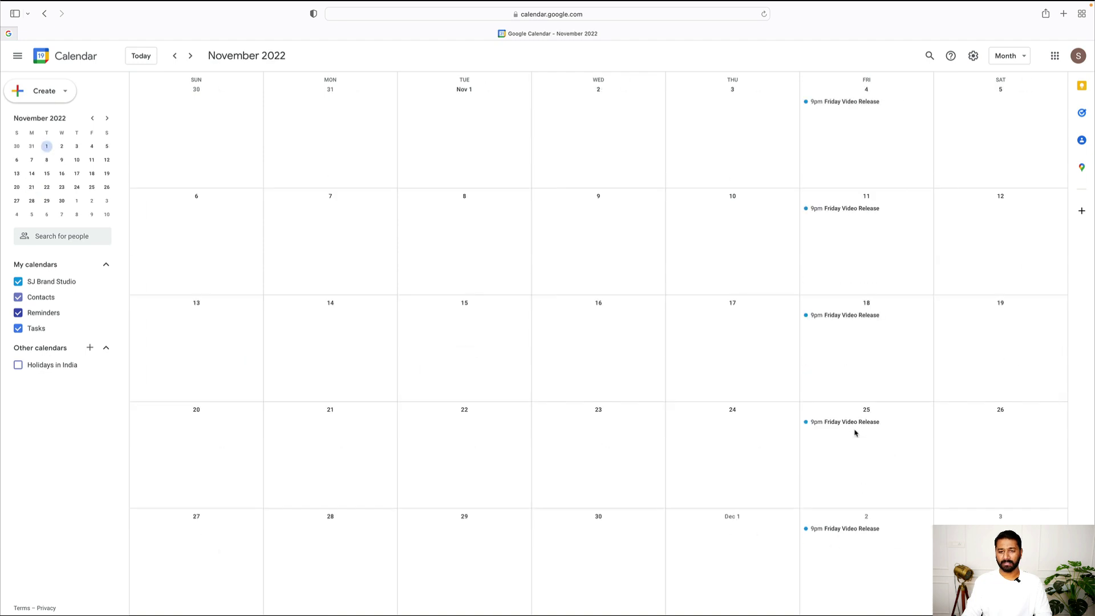
scroll(844, 239, down, 5)
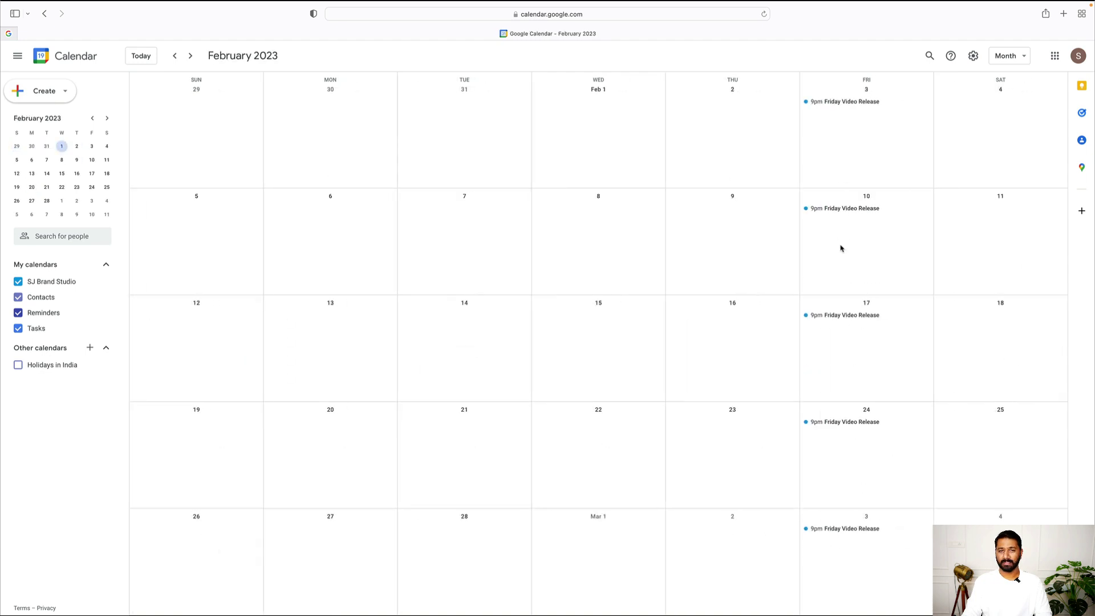
scroll(841, 245, up, 1)
scroll(840, 247, up, 4)
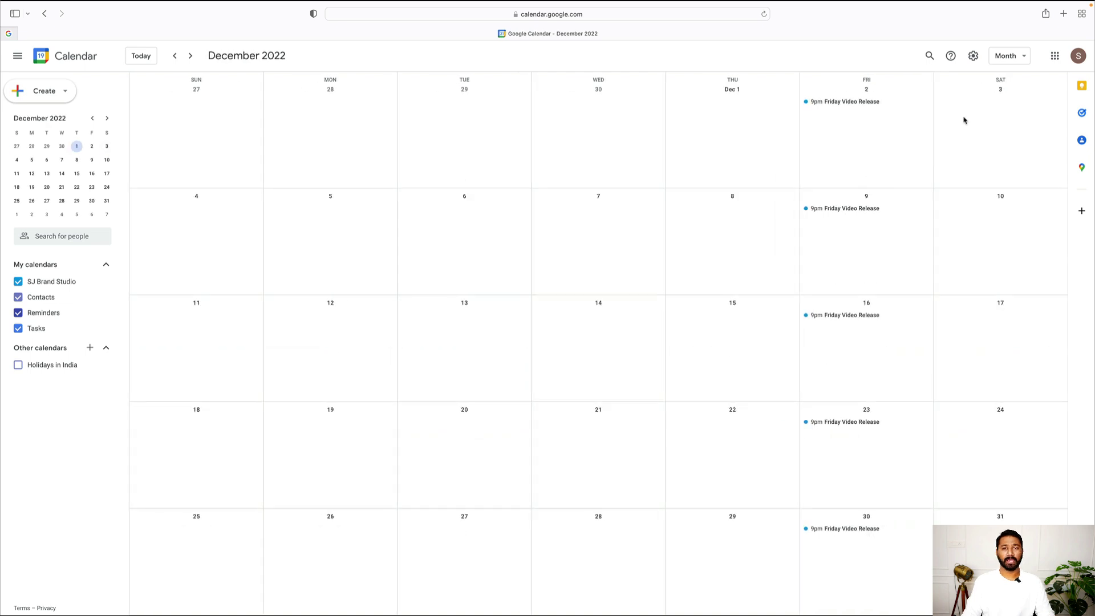
View the calendar in the Day, Week and Year layouts one after another.
click(1017, 57)
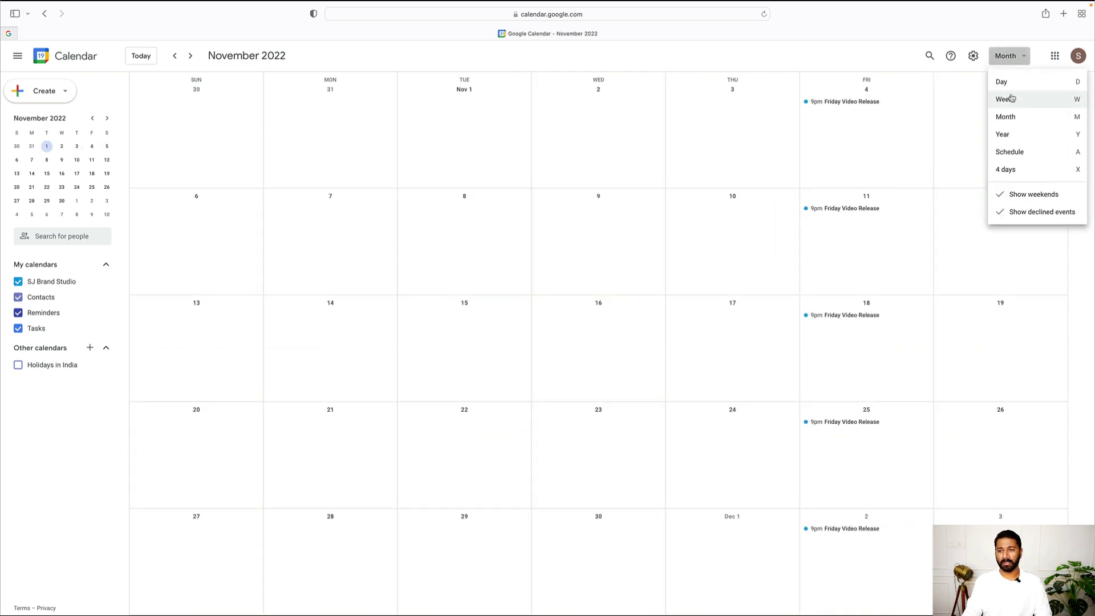
click(1008, 81)
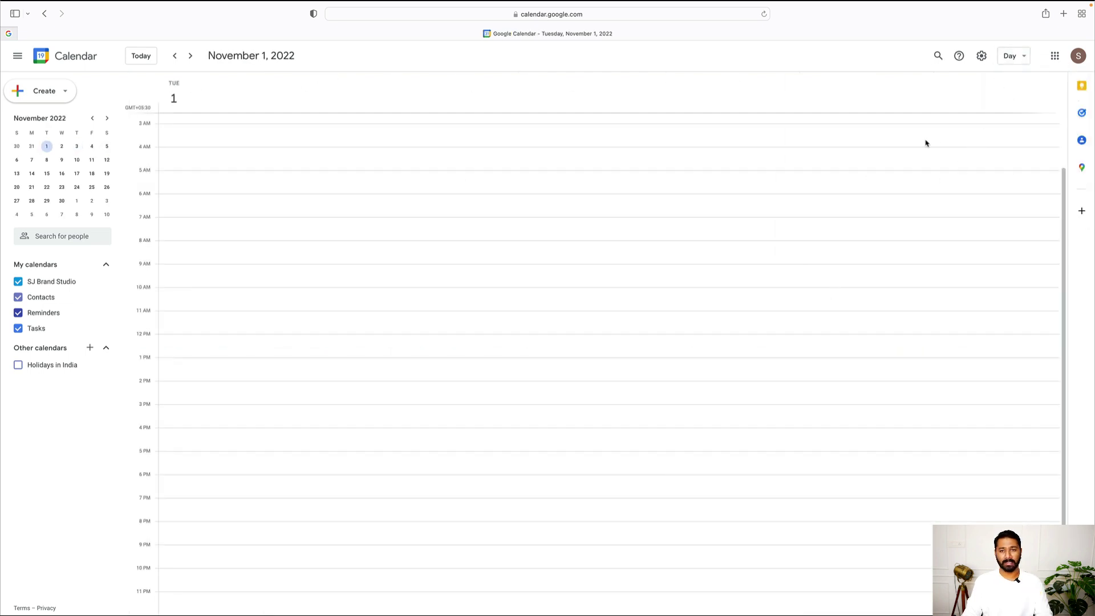
click(1016, 62)
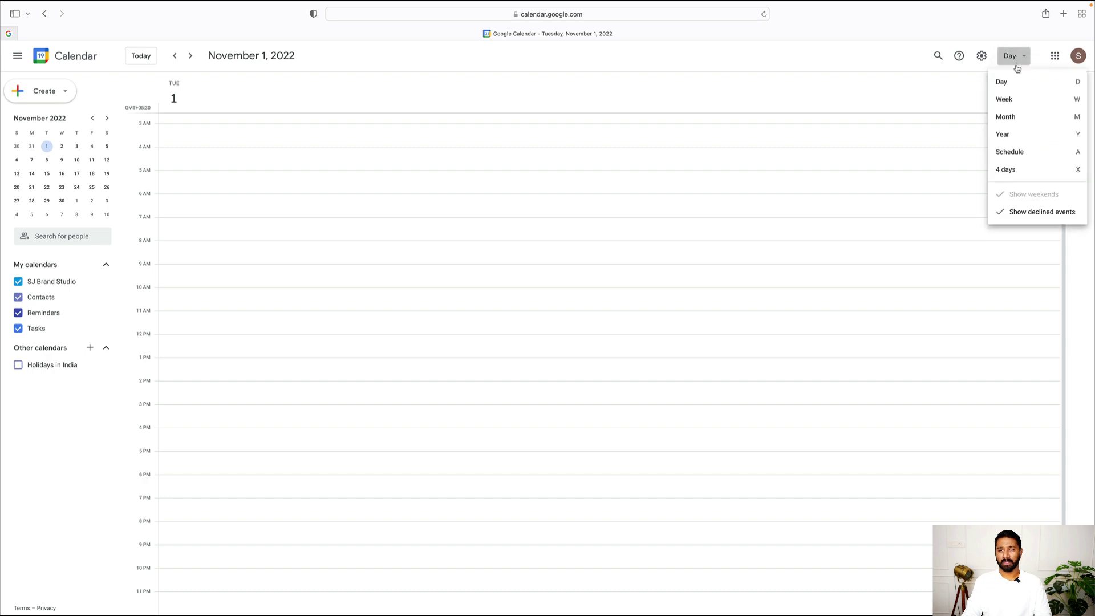
click(1004, 99)
click(1017, 61)
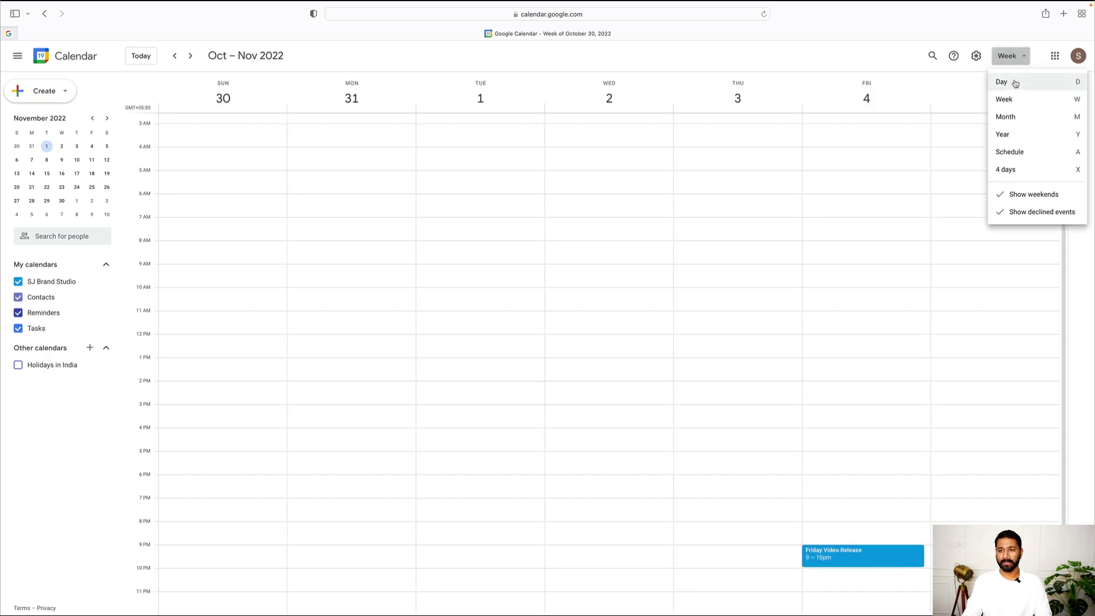
click(1006, 135)
Switch the calendar to the Schedule view and examine the list of upcoming Friday Video Release events.
click(1013, 55)
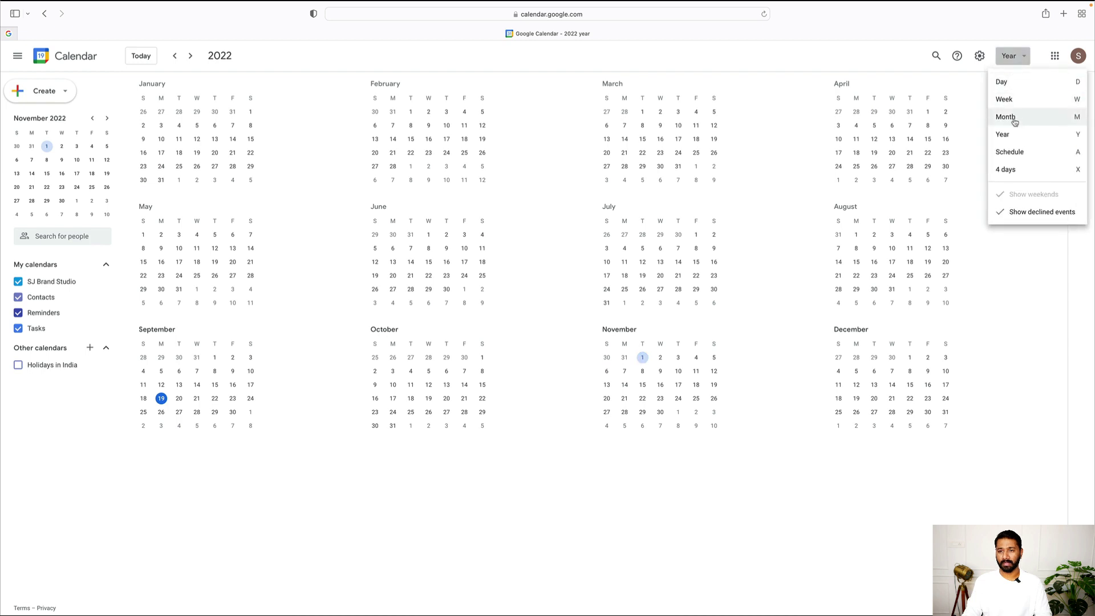
click(1010, 150)
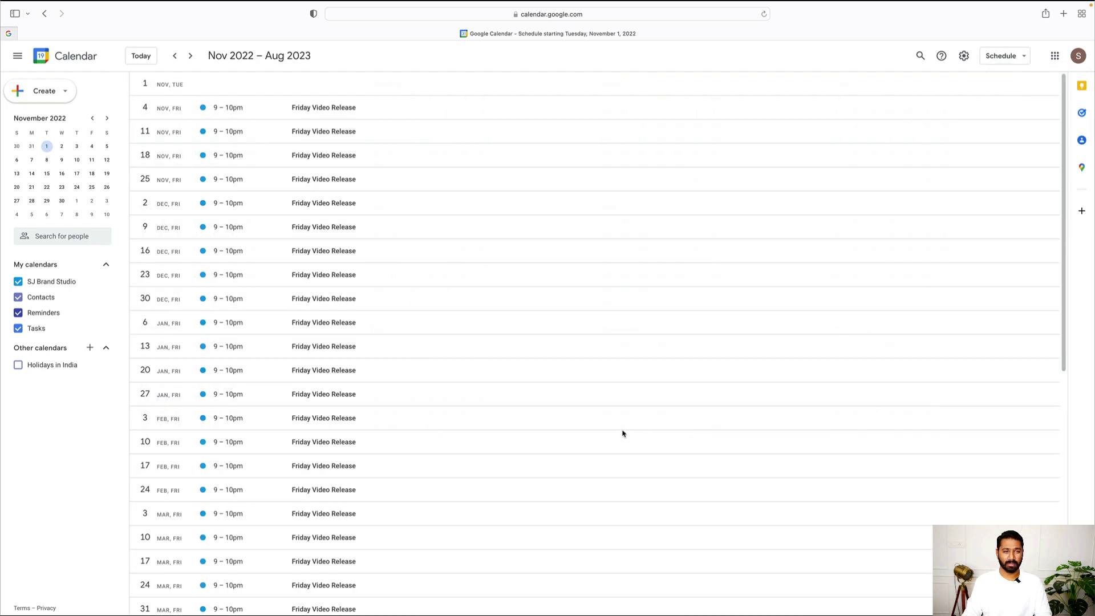
scroll(623, 433, down, 10)
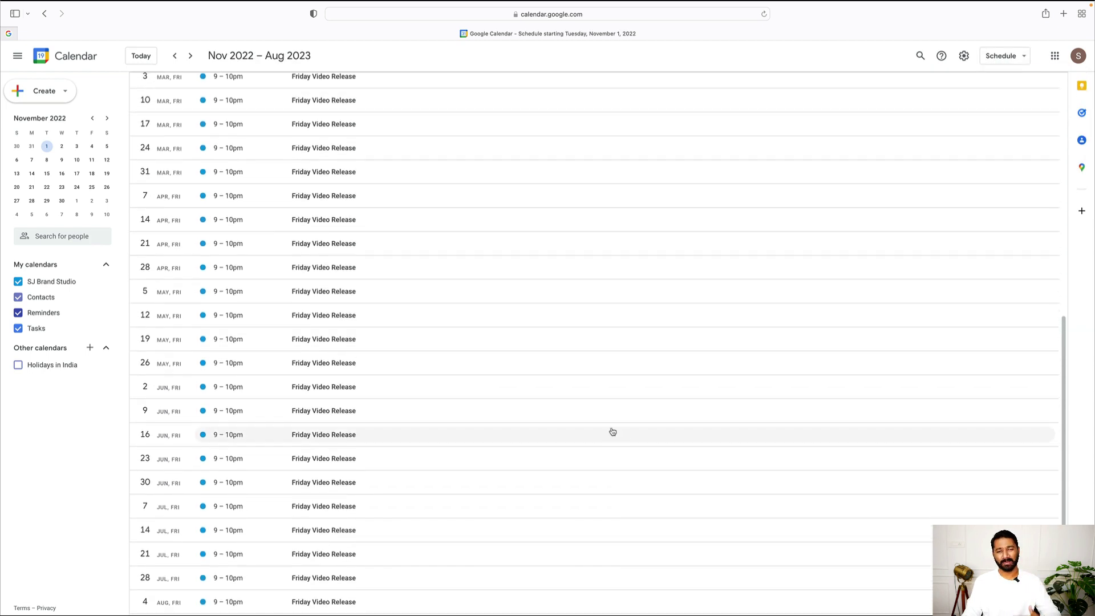
scroll(613, 432, up, 10)
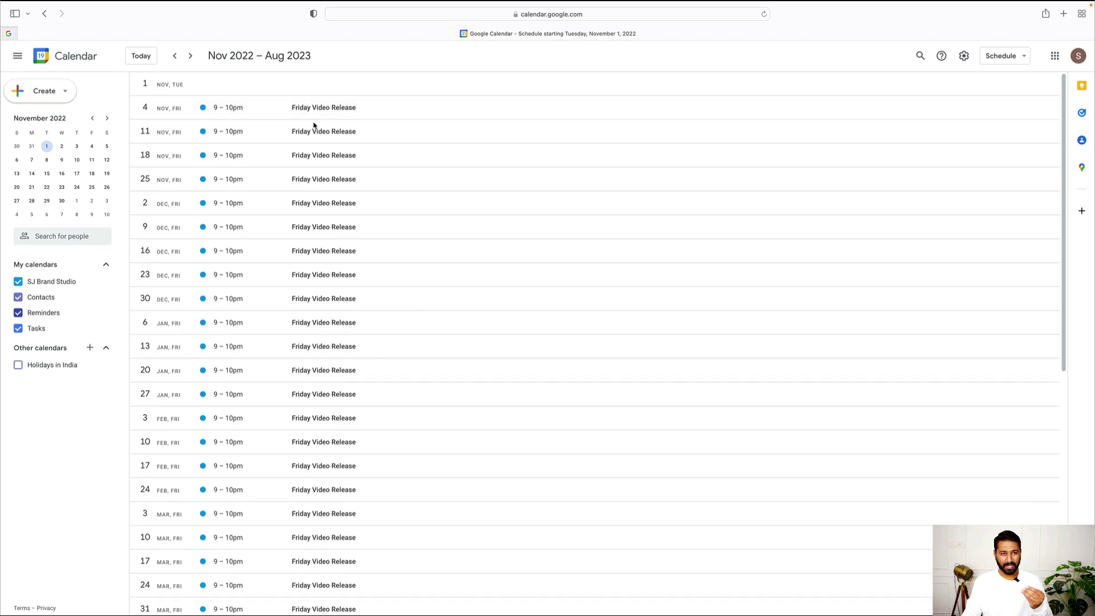
scroll(376, 233, down, 8)
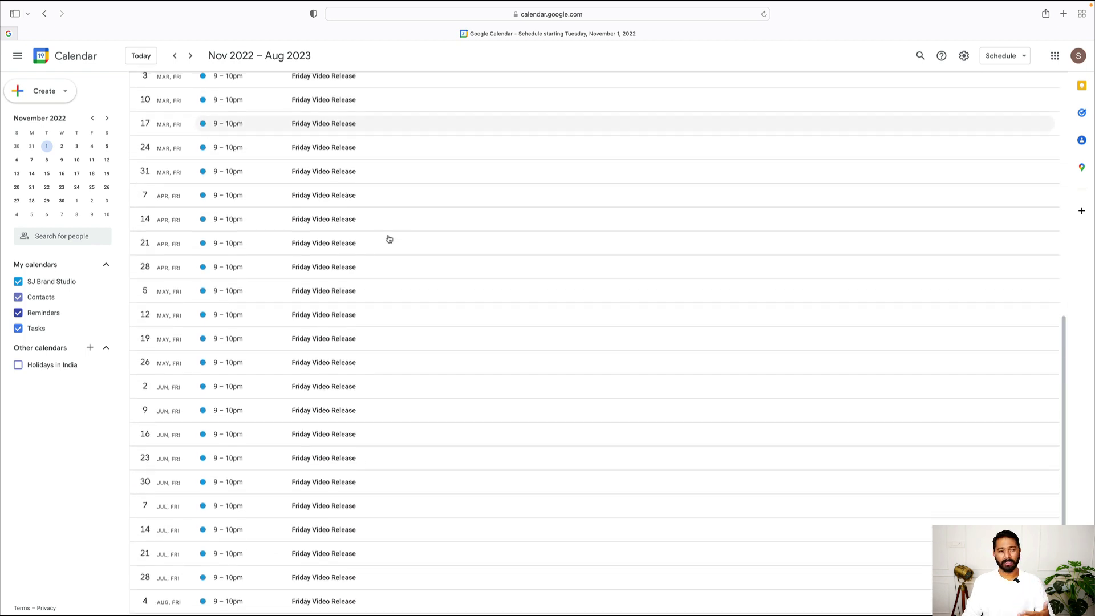
scroll(389, 239, up, 8)
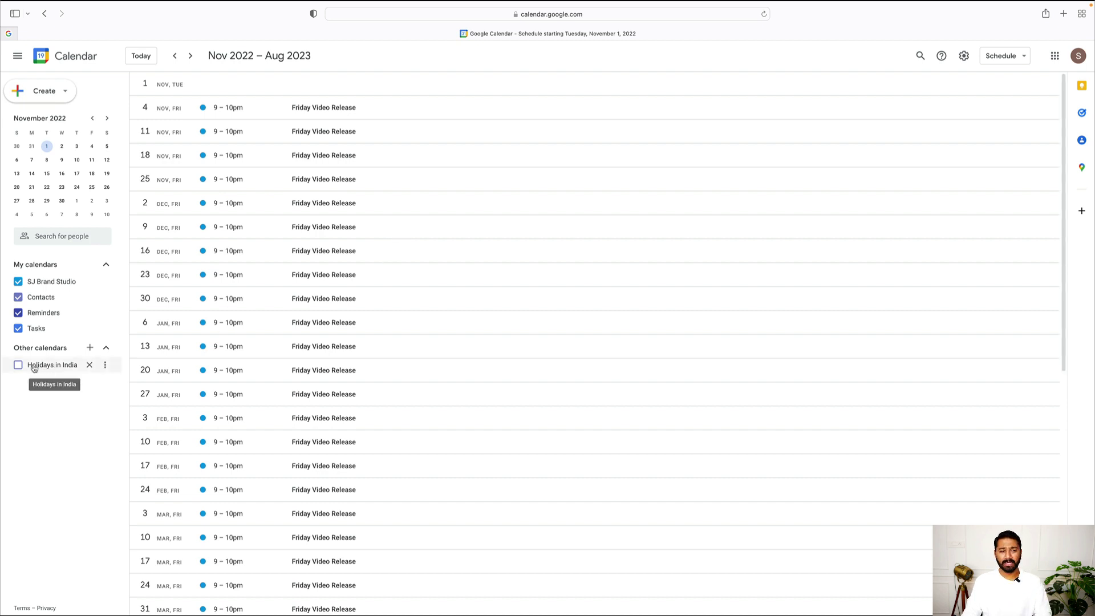
Return the calendar to the Month view and show the Holidays in India calendar.
click(1016, 57)
click(1005, 118)
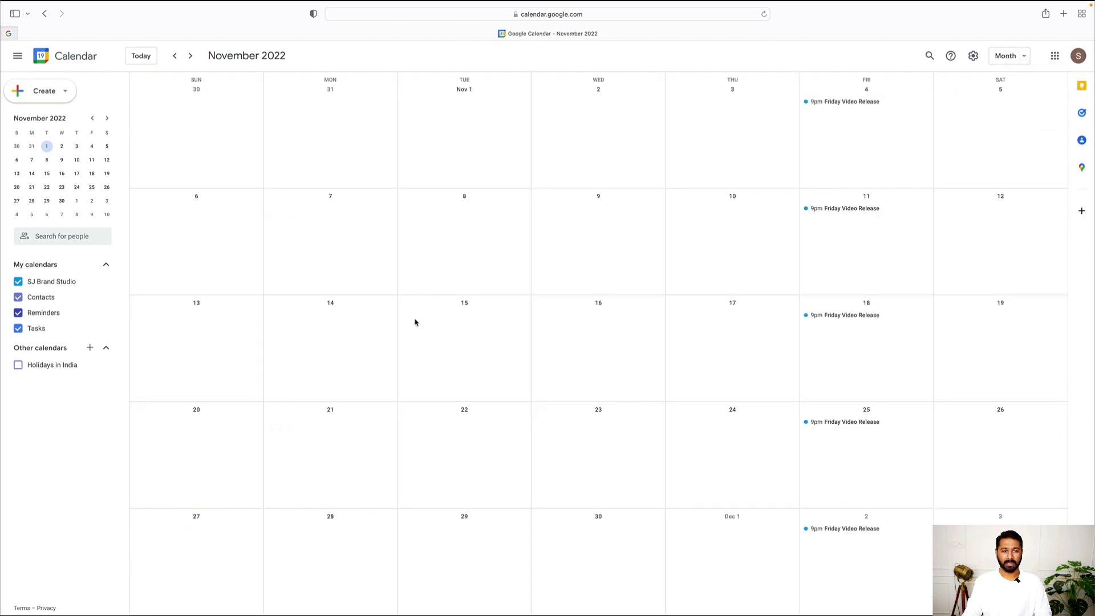
click(20, 367)
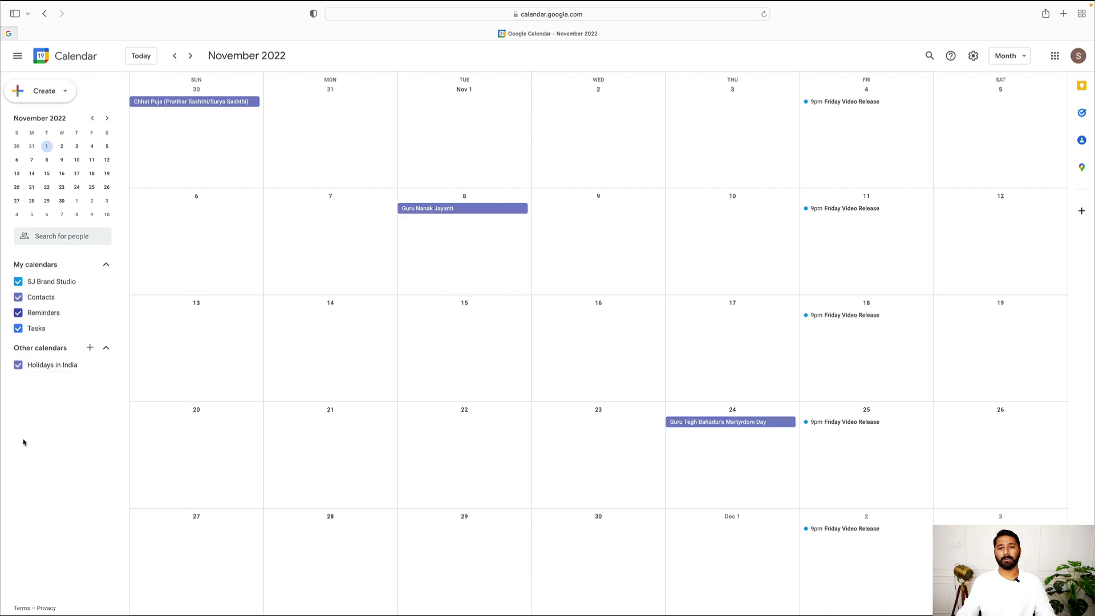
Examine the holidays alongside the events in the Schedule view, and return to the Month view.
click(1014, 55)
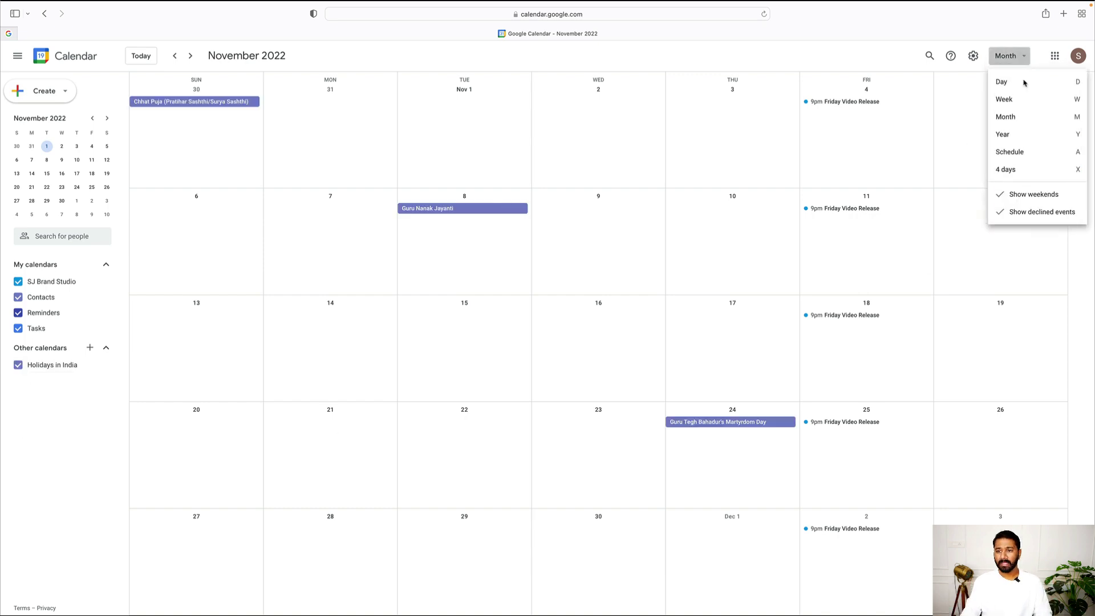
click(1021, 158)
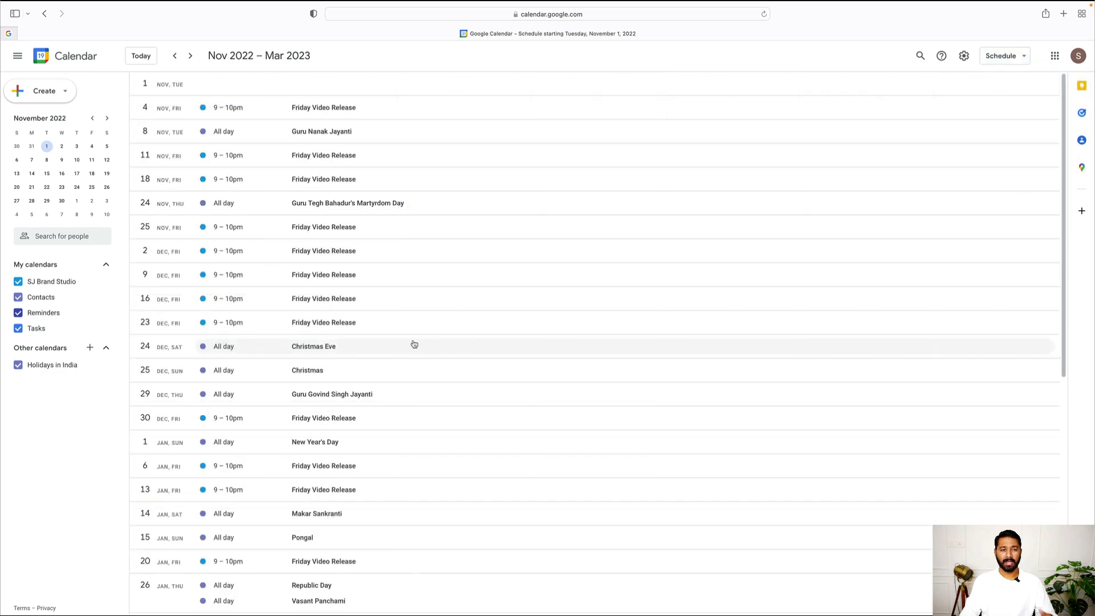
scroll(408, 345, down, 7)
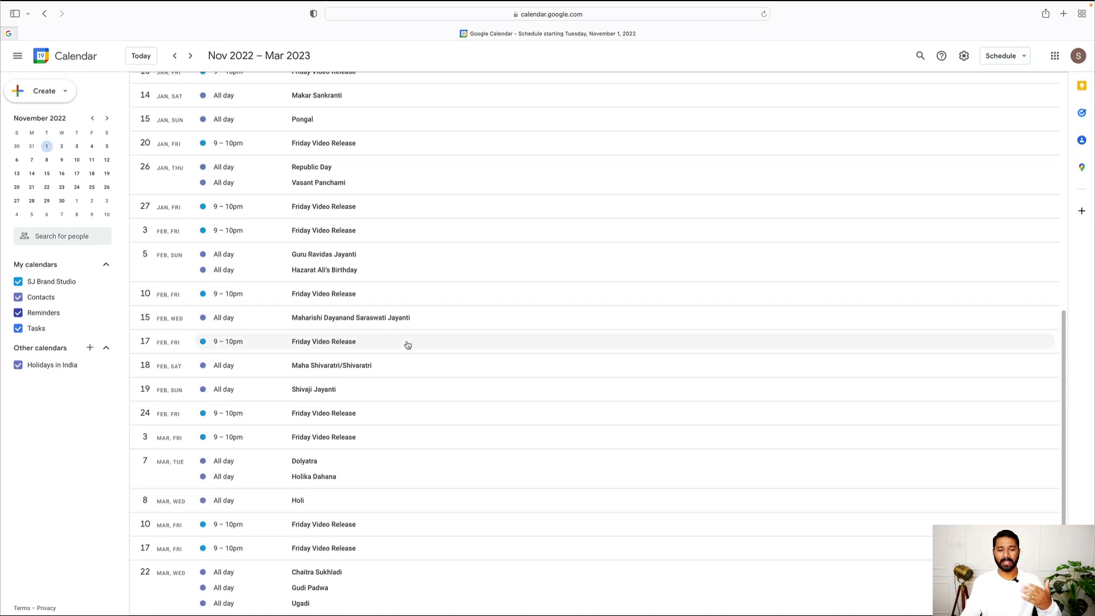
scroll(408, 345, up, 8)
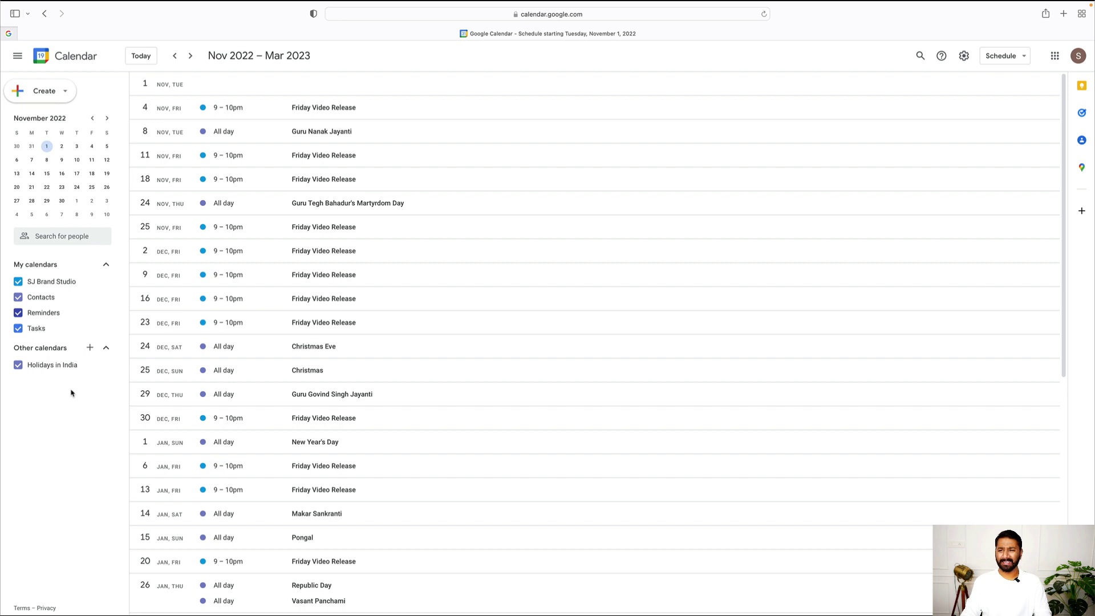
click(1001, 60)
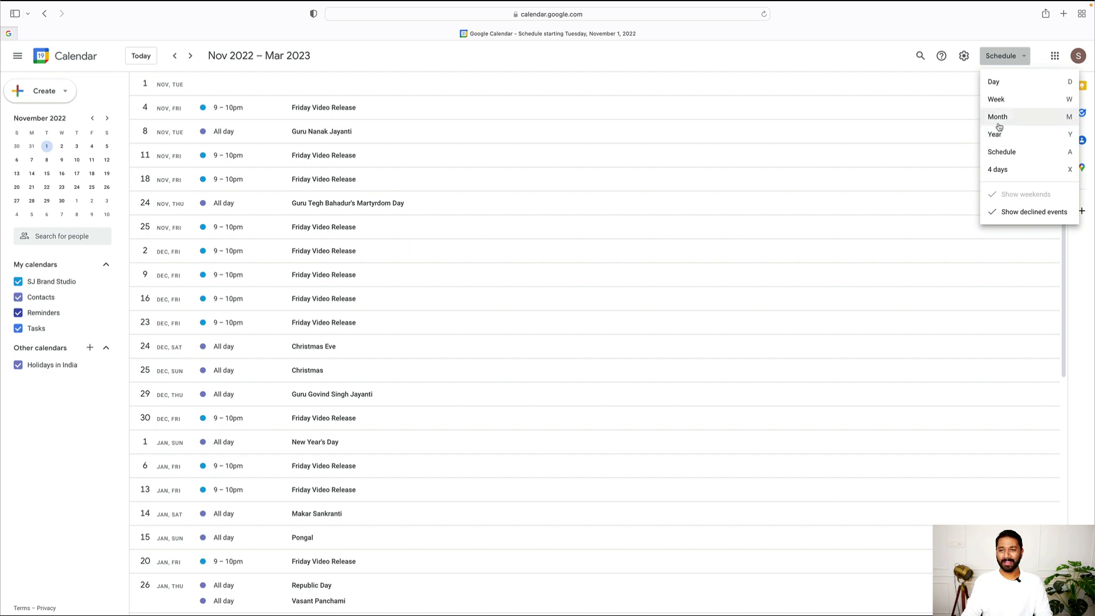
key(m)
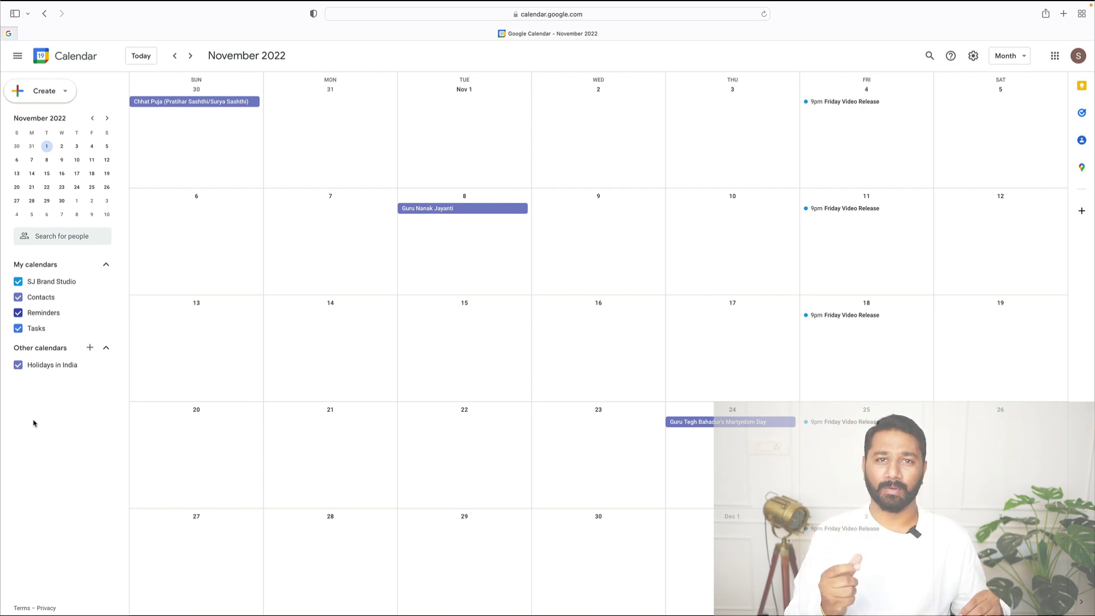
Create a new calendar named "Customer Birthday", keeping the India Standard Time - Kolkata time zone.
click(89, 348)
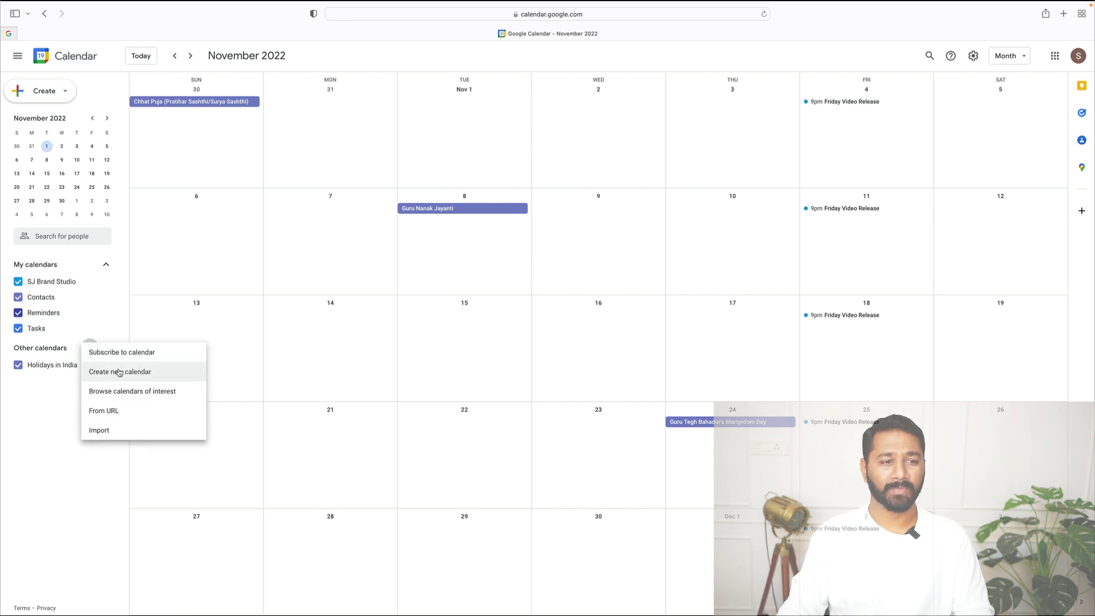
click(120, 372)
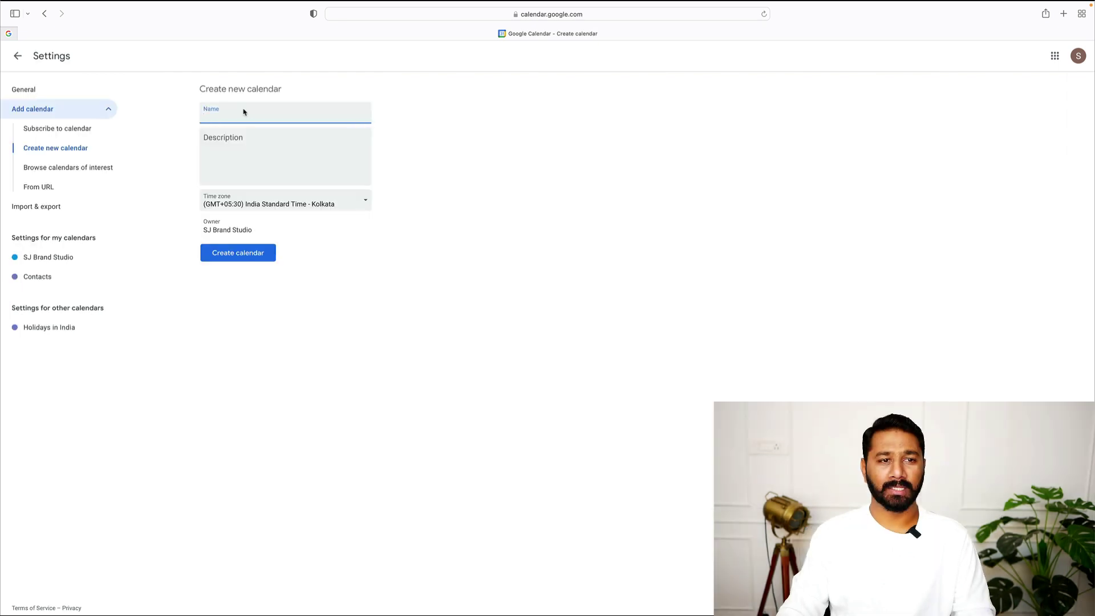
text(Customer Birthday)
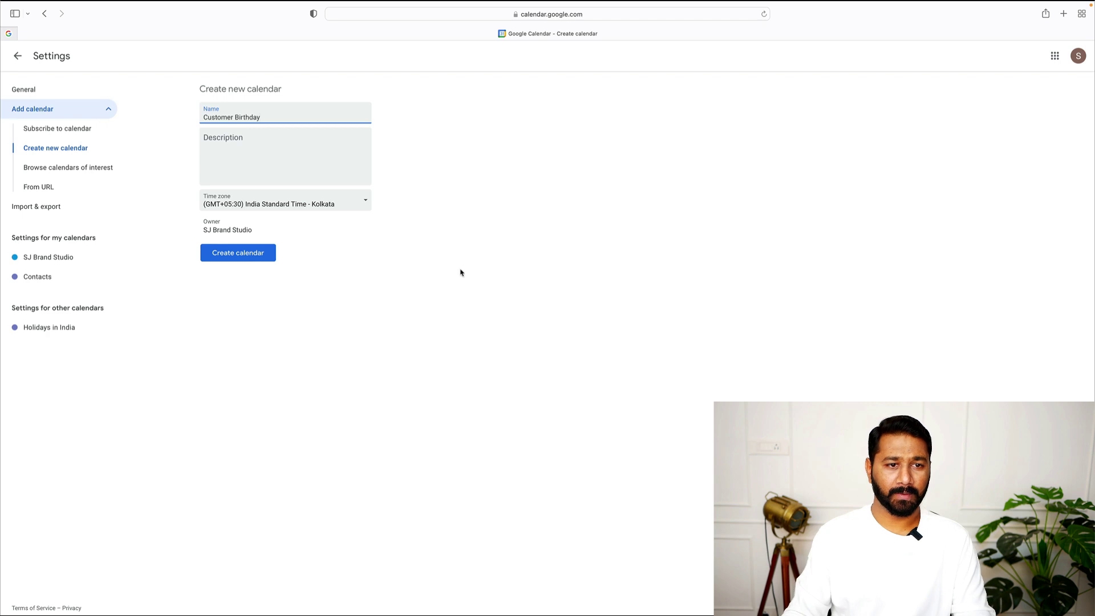
click(362, 205)
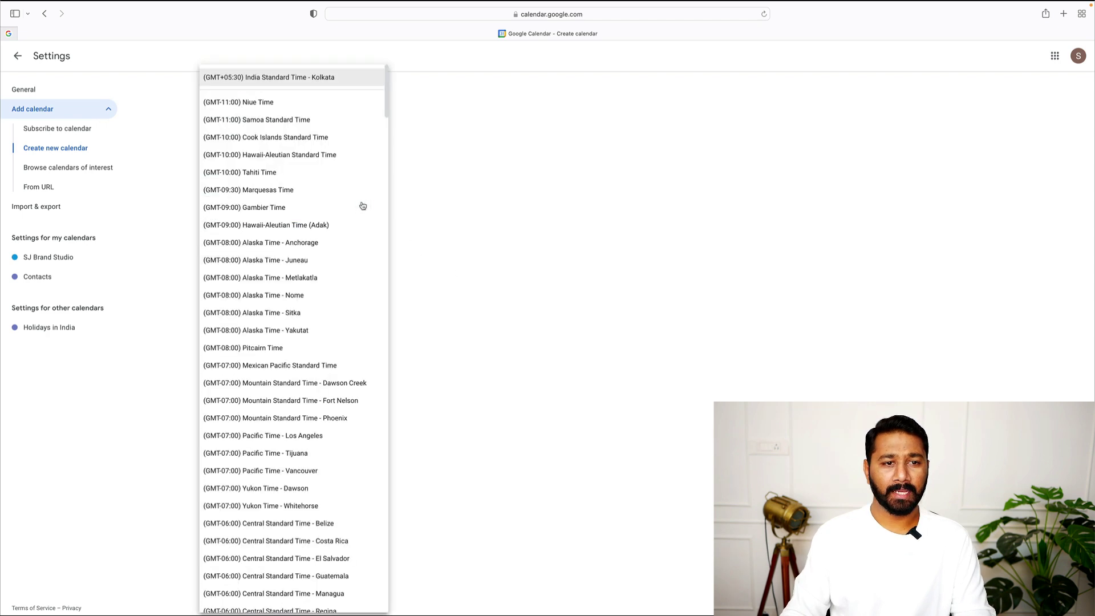
click(489, 190)
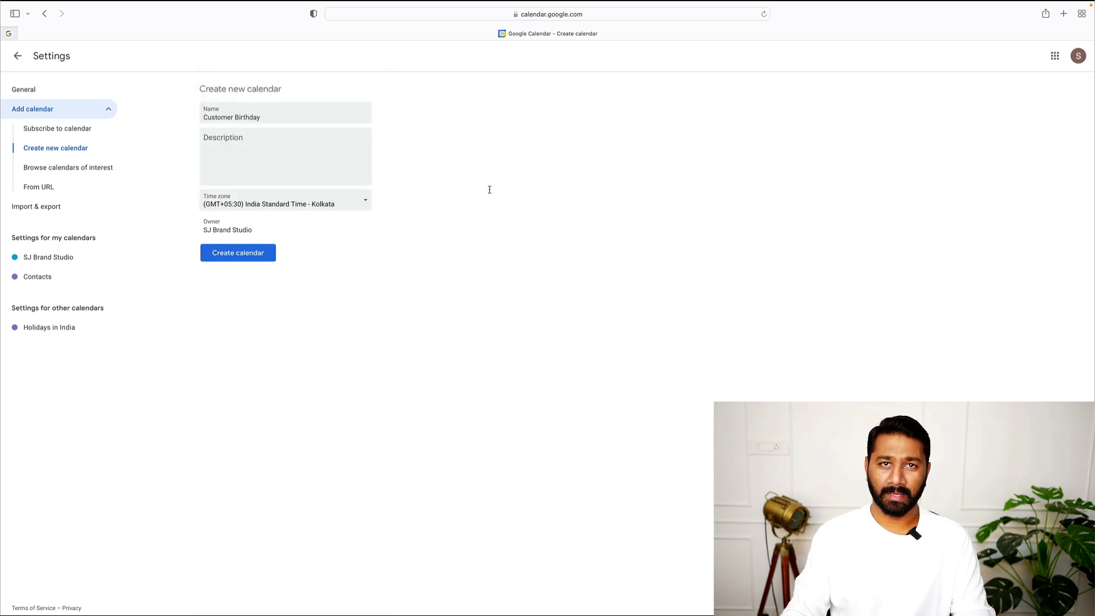
click(238, 254)
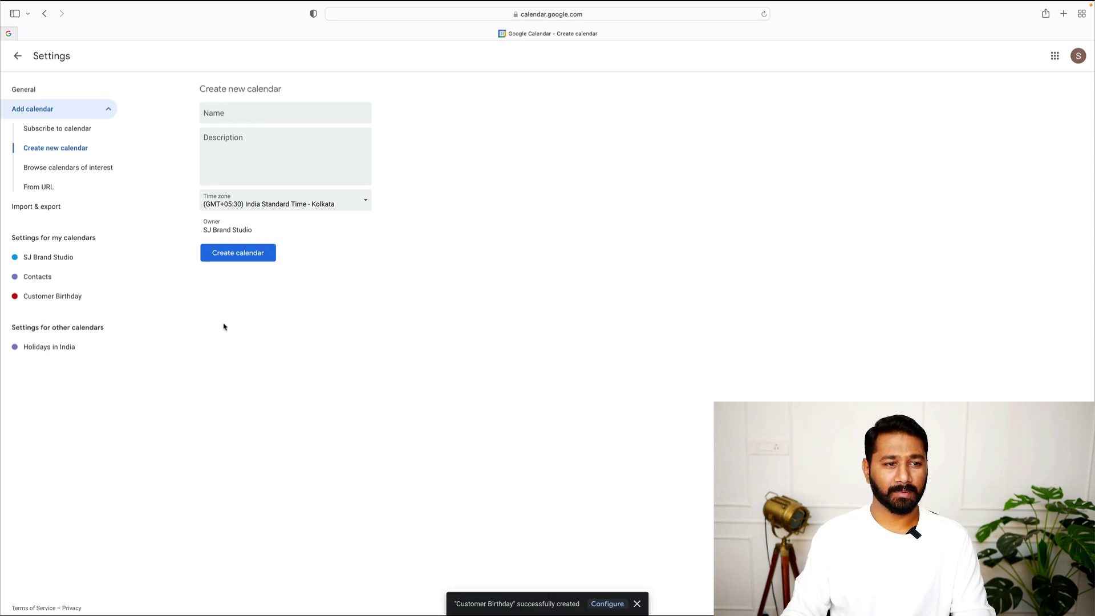
Review the settings of the Customer Birthday calendar and return to the month calendar.
click(47, 298)
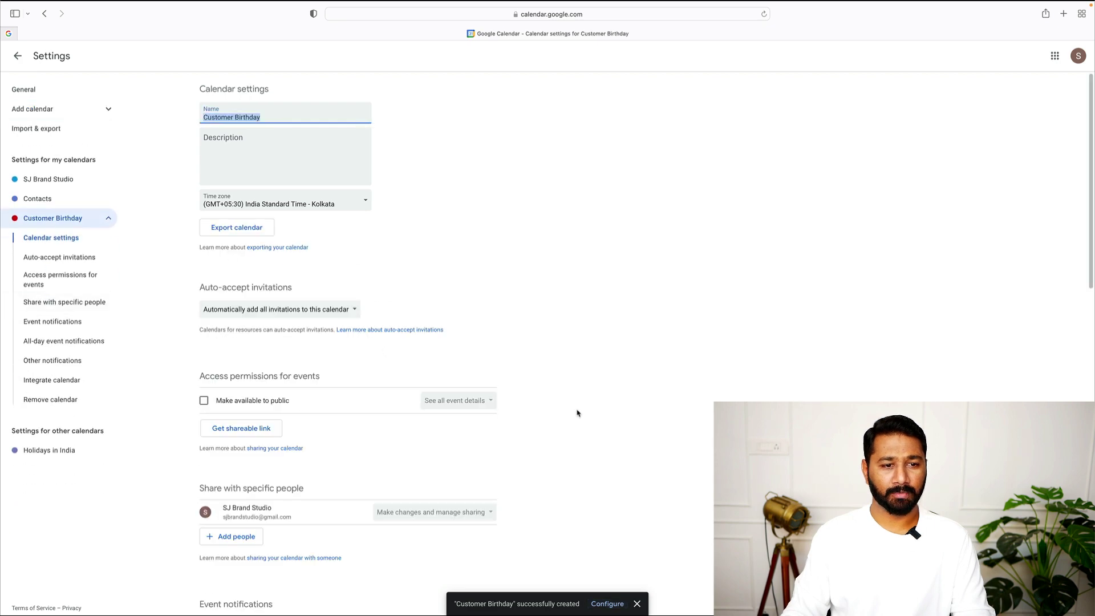
scroll(403, 428, down, 15)
scroll(78, 131, up, 15)
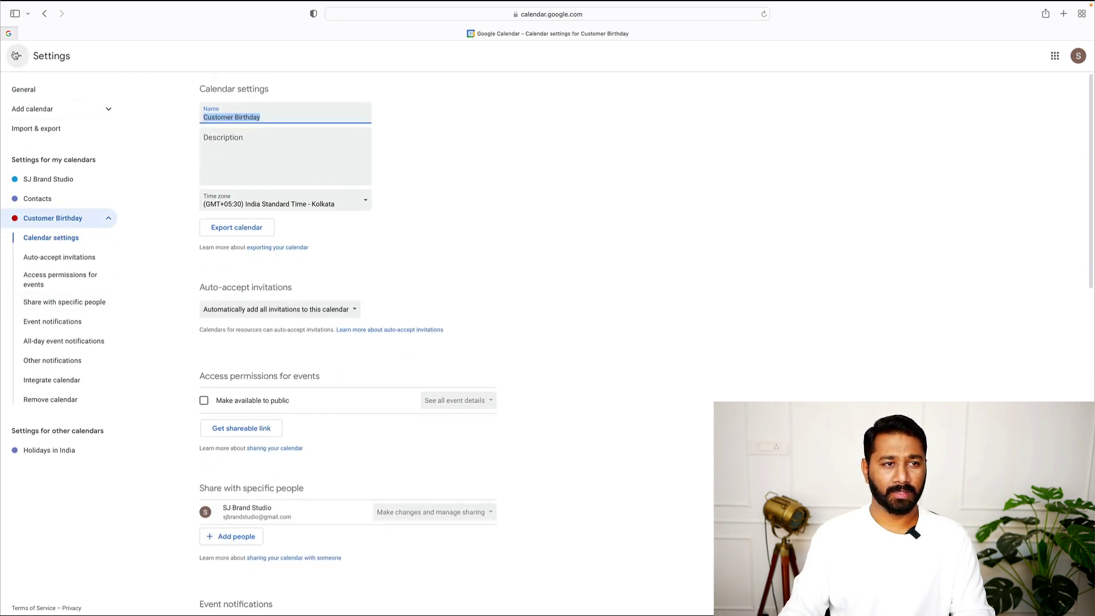
click(16, 55)
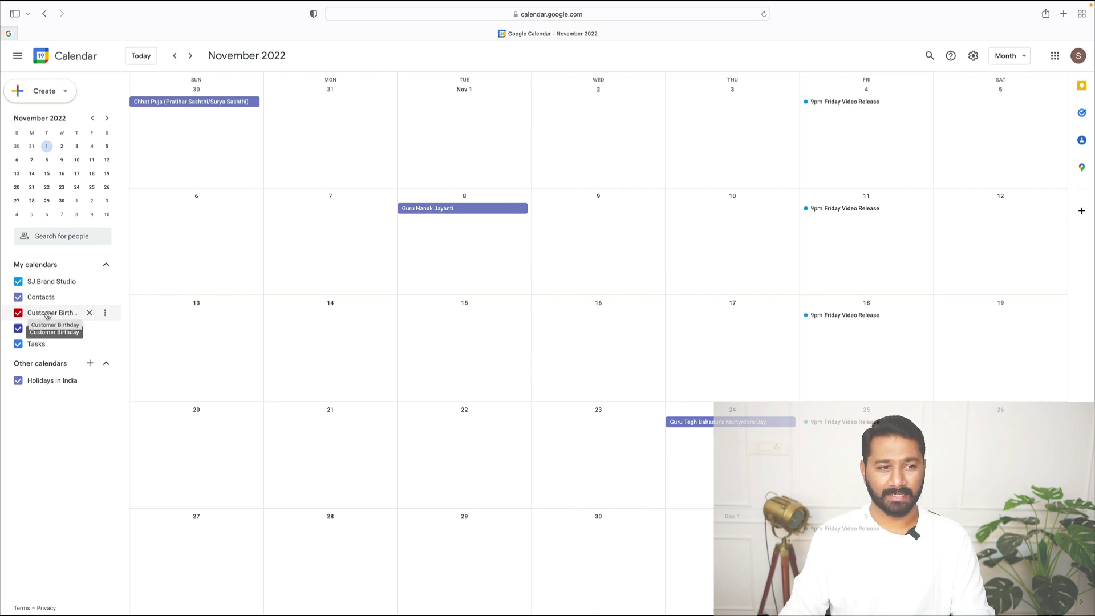
Hide the SJ Brand Studio, Contacts, Reminders, Tasks and Holidays in India calendars, leaving only Customer Birthday shown.
click(67, 314)
click(67, 315)
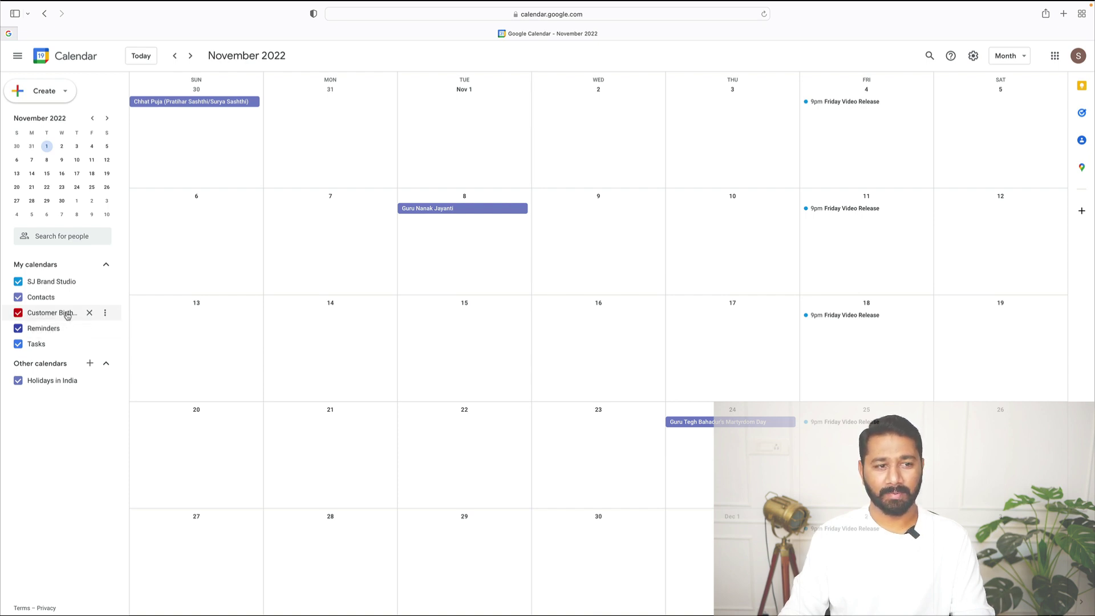
click(18, 281)
click(18, 297)
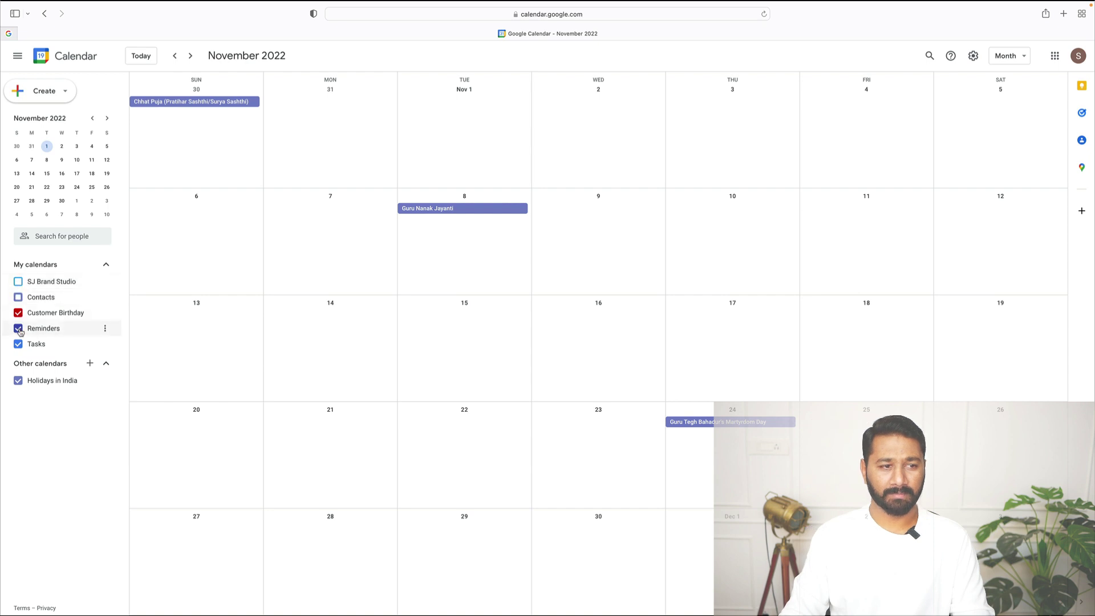
click(17, 328)
click(18, 344)
click(18, 380)
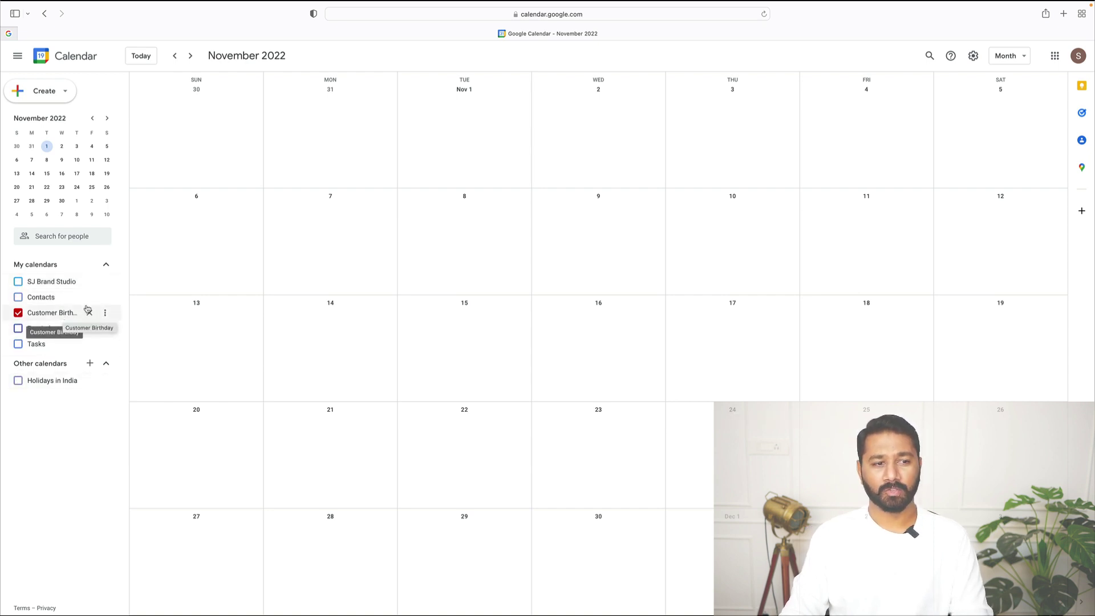
Start a new event titled "James & Co" in the Customer Birthday calendar and date it June 3, 2022.
click(56, 100)
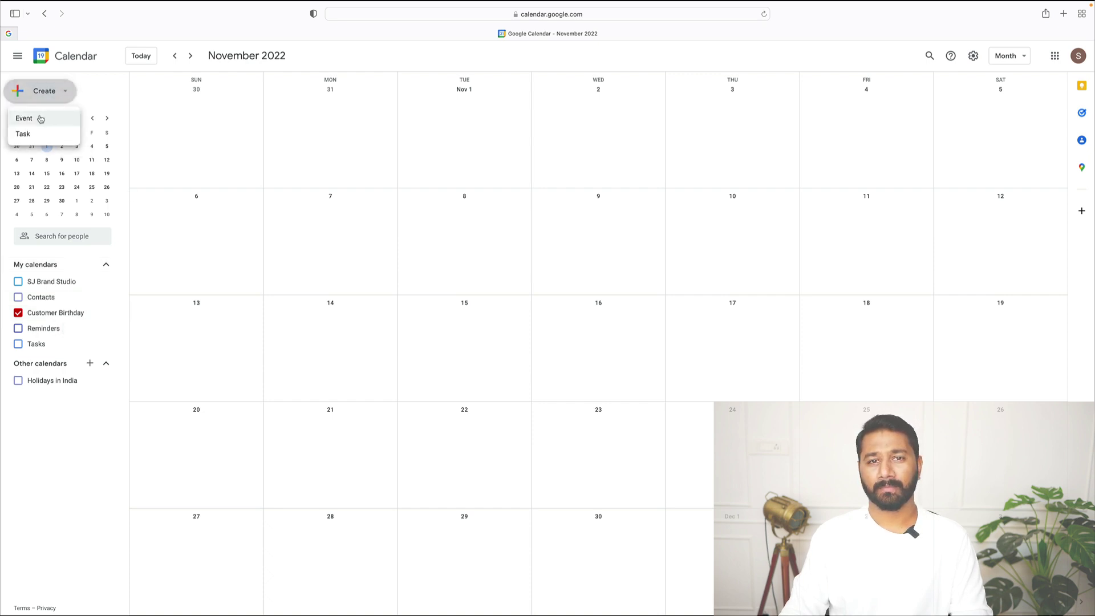
click(40, 118)
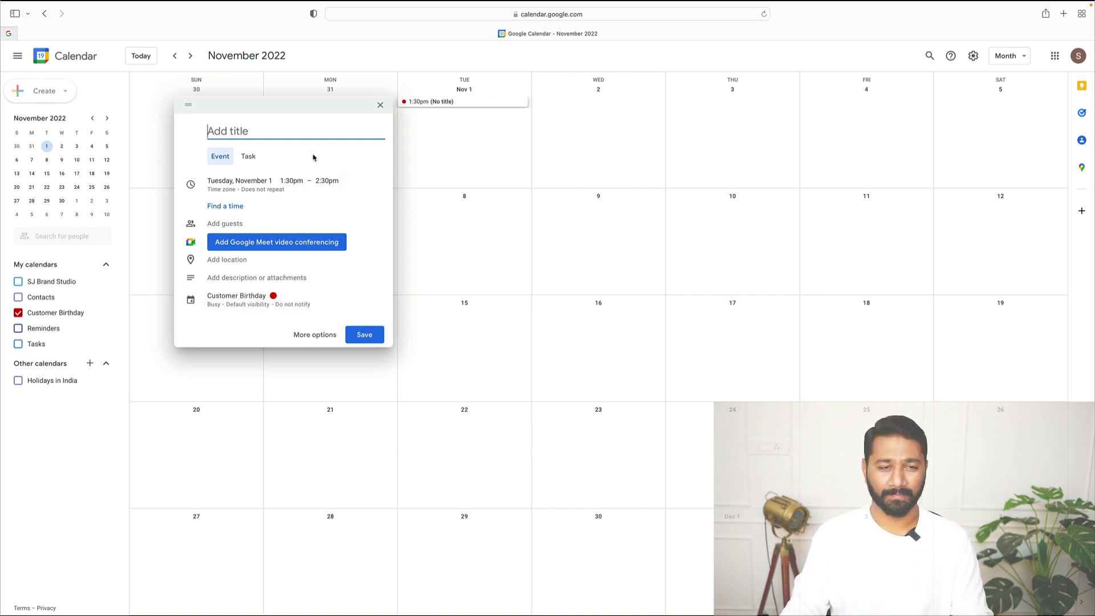
text(Jame)
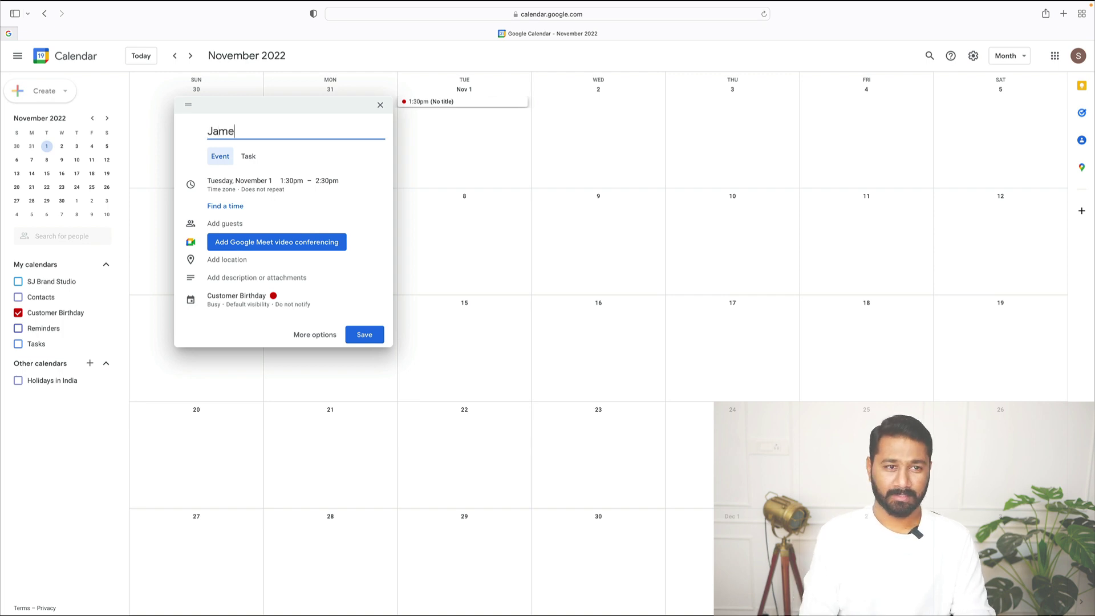
text(s & Co)
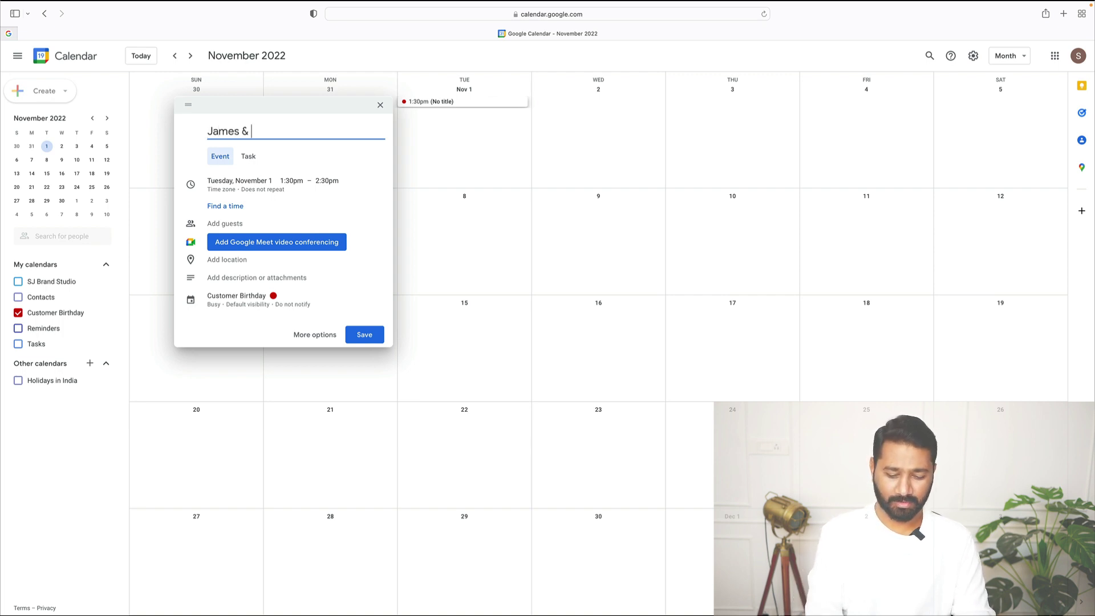
click(256, 182)
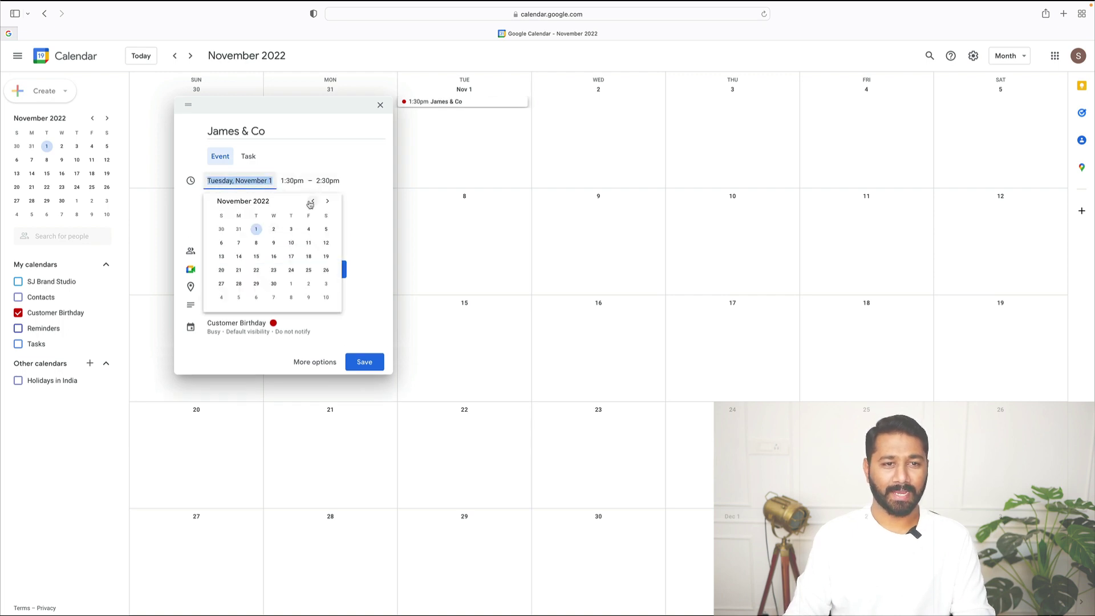
click(312, 201)
click(313, 202)
click(313, 201)
click(313, 201)
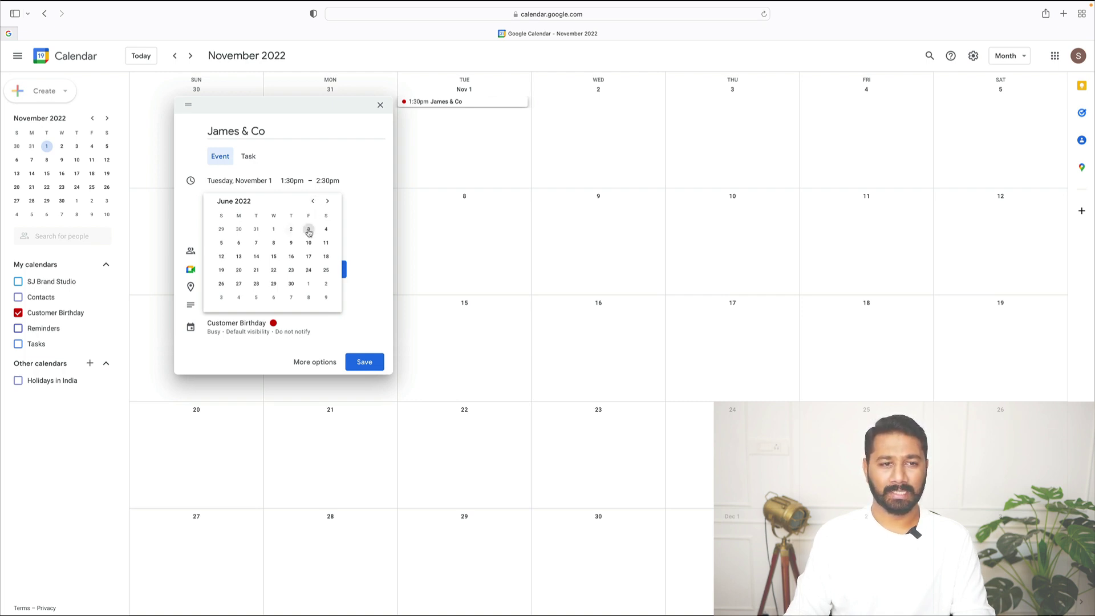
click(309, 230)
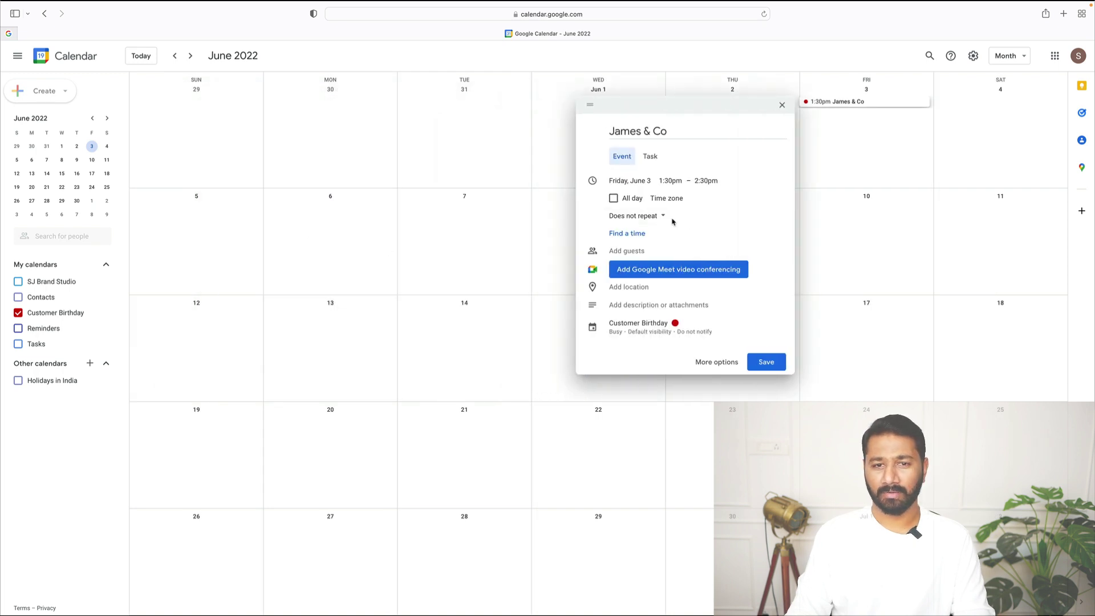
click(658, 221)
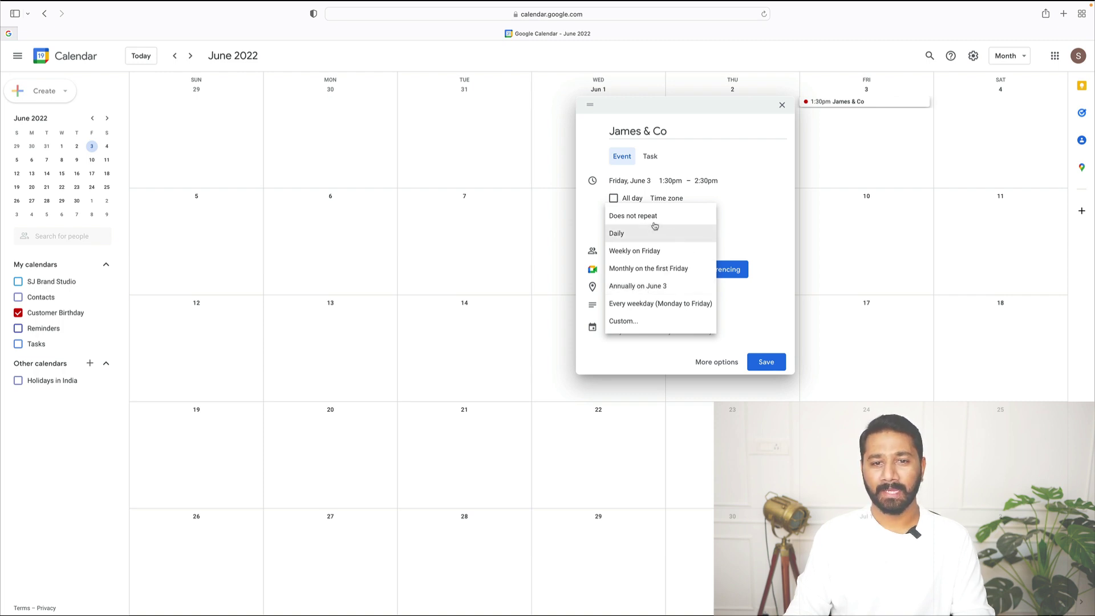
click(623, 322)
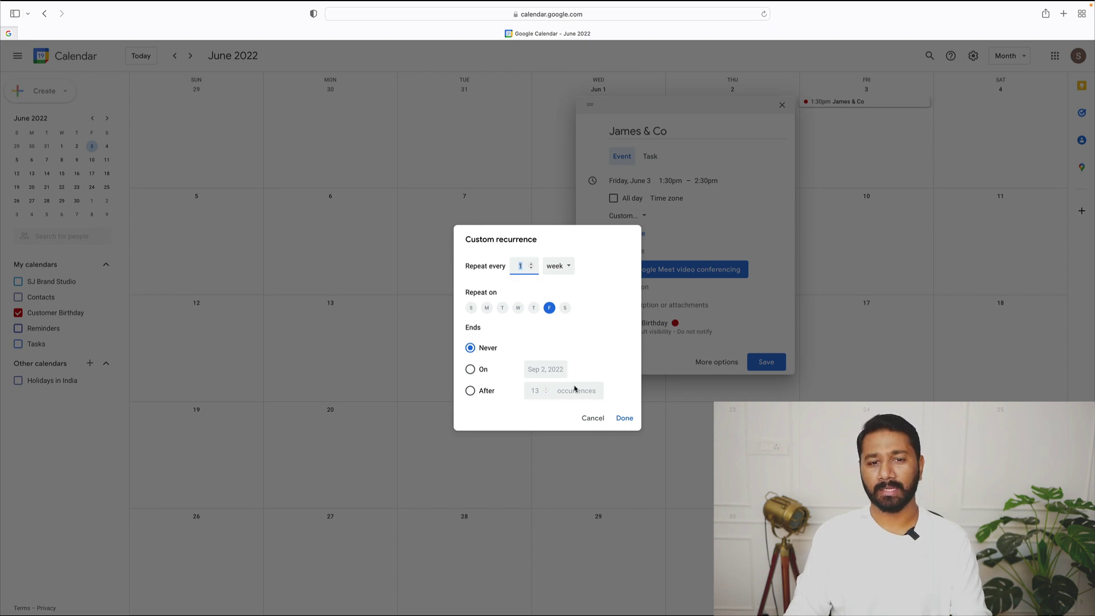
click(593, 418)
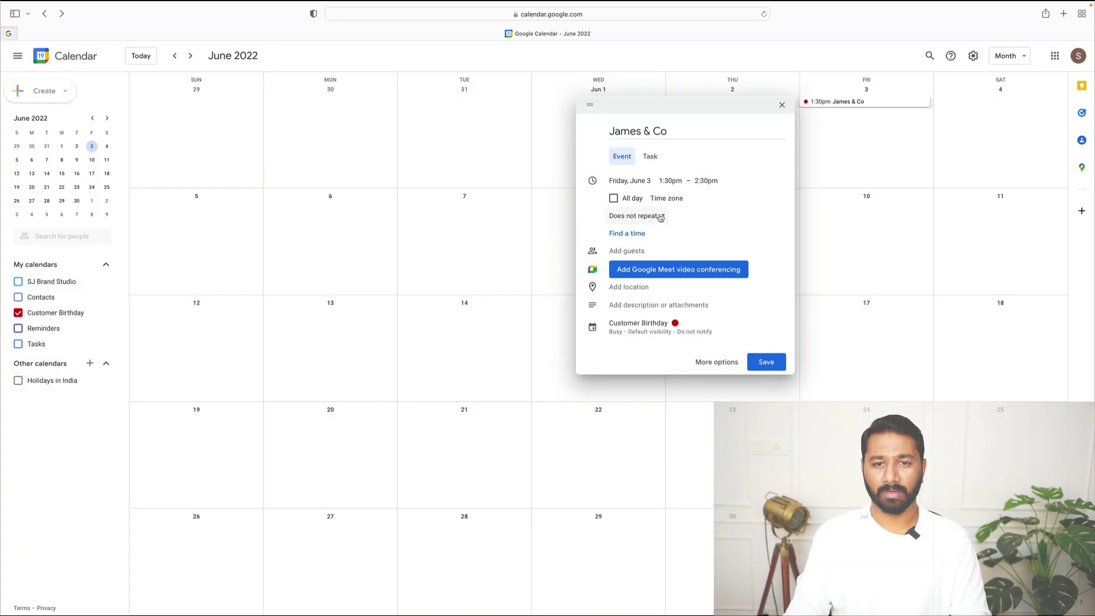
Make the James & Co event repeat annually on June 3 and save it.
click(660, 216)
click(637, 286)
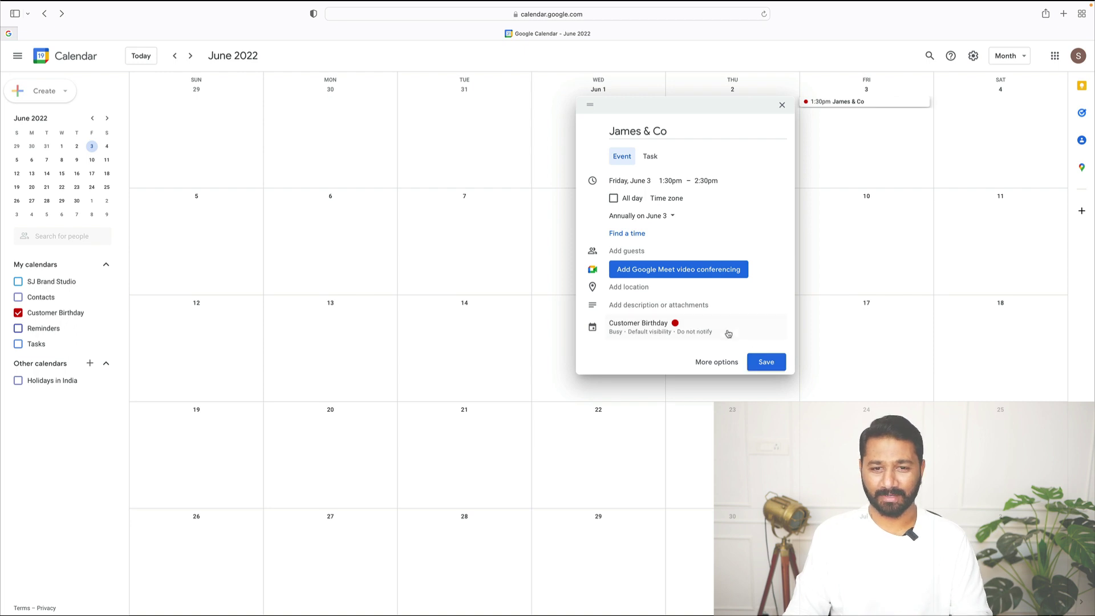
click(762, 365)
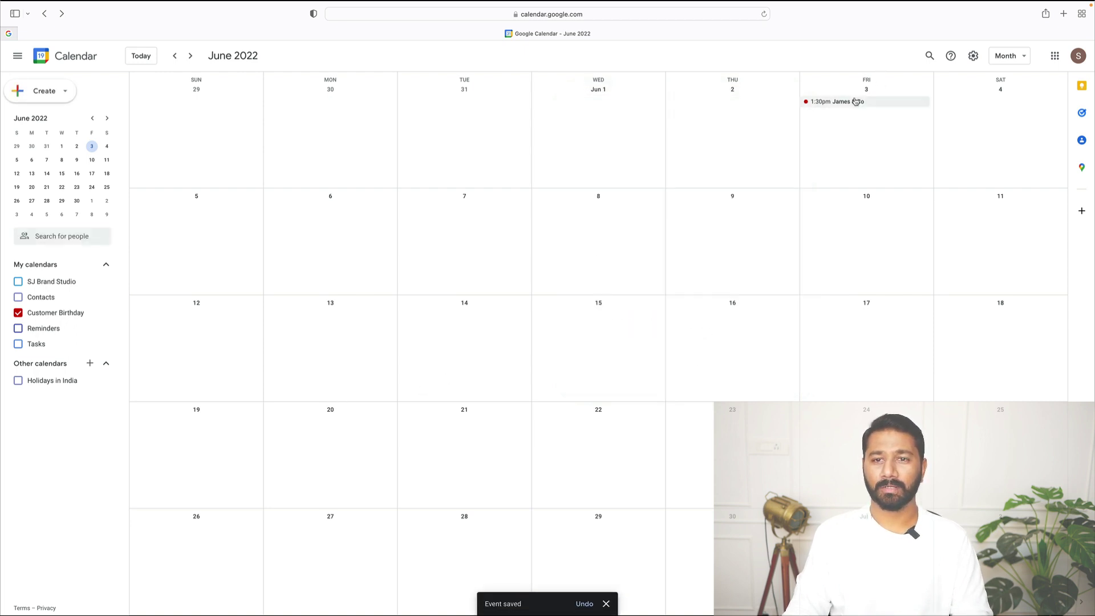
Check the James & Co event in the Schedule view starting from today, and return to the Month view.
click(1024, 55)
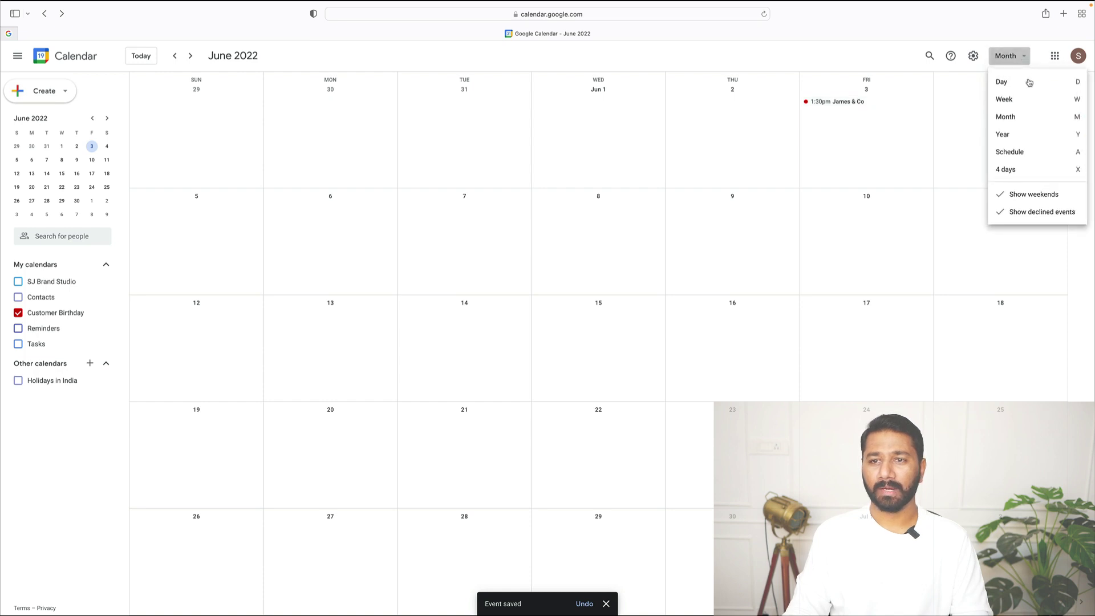
click(1008, 153)
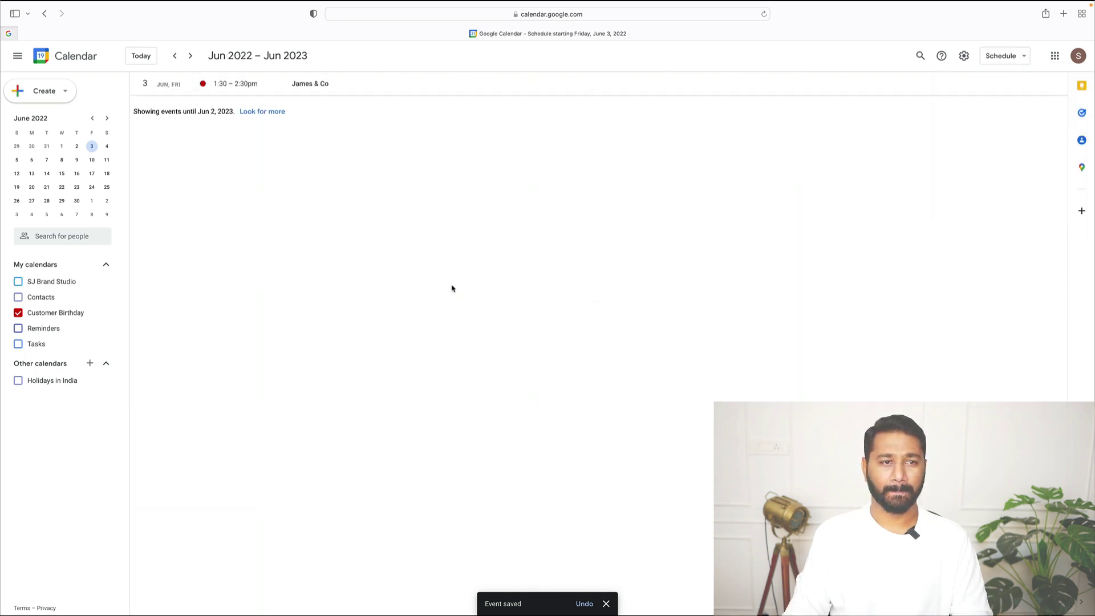
click(151, 61)
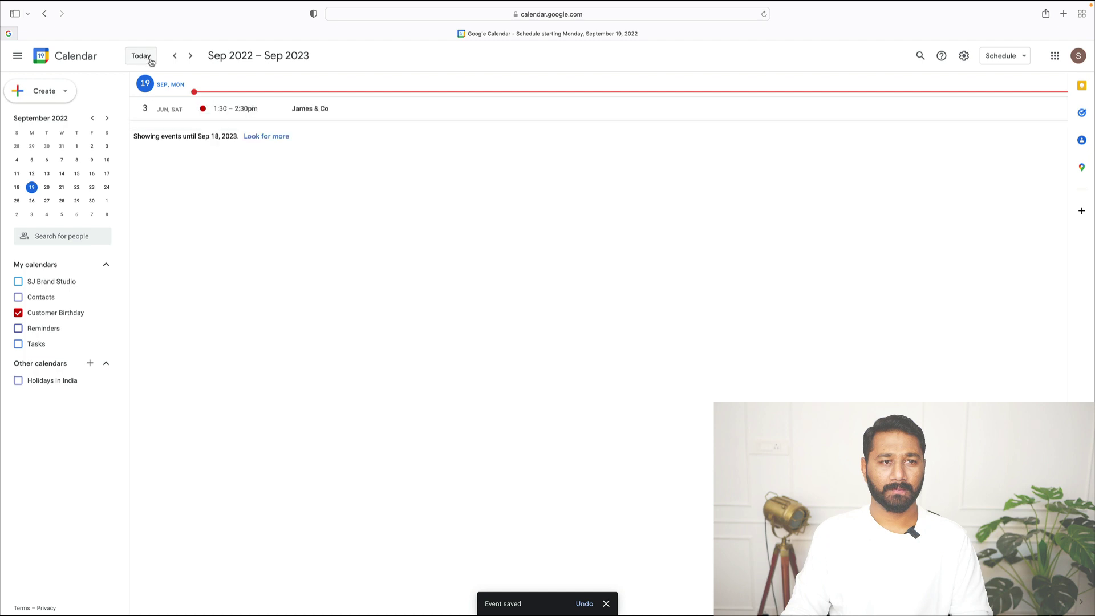
click(1025, 57)
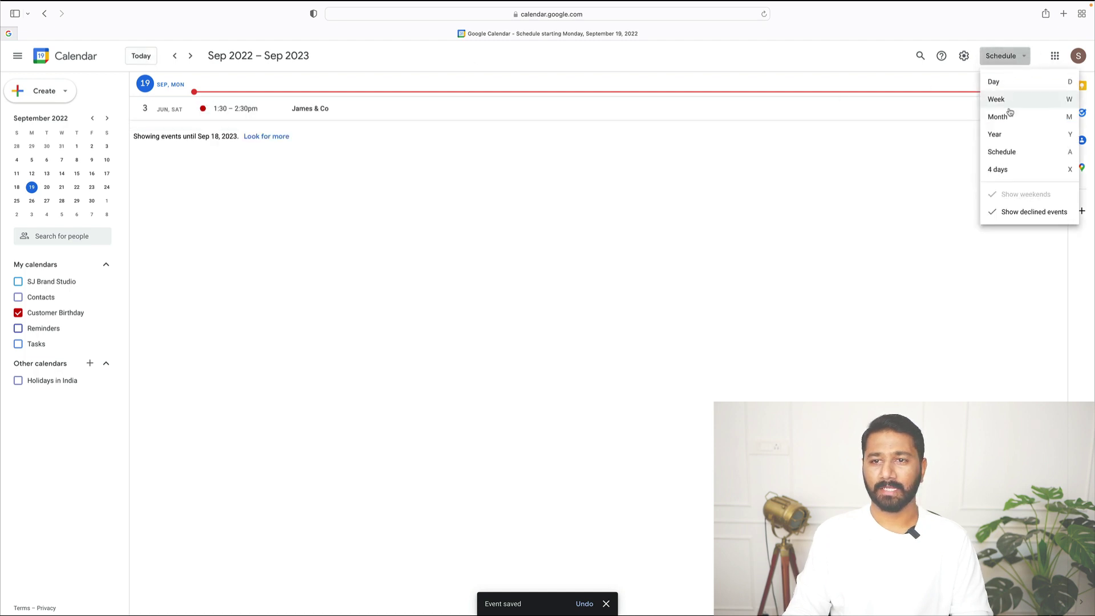
click(1007, 153)
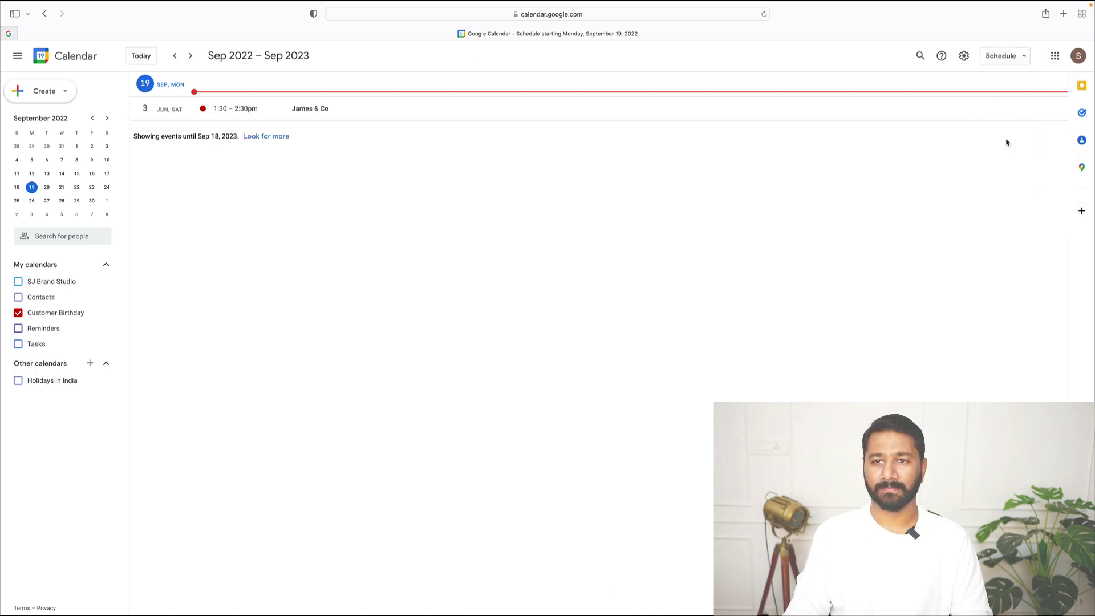
click(1010, 56)
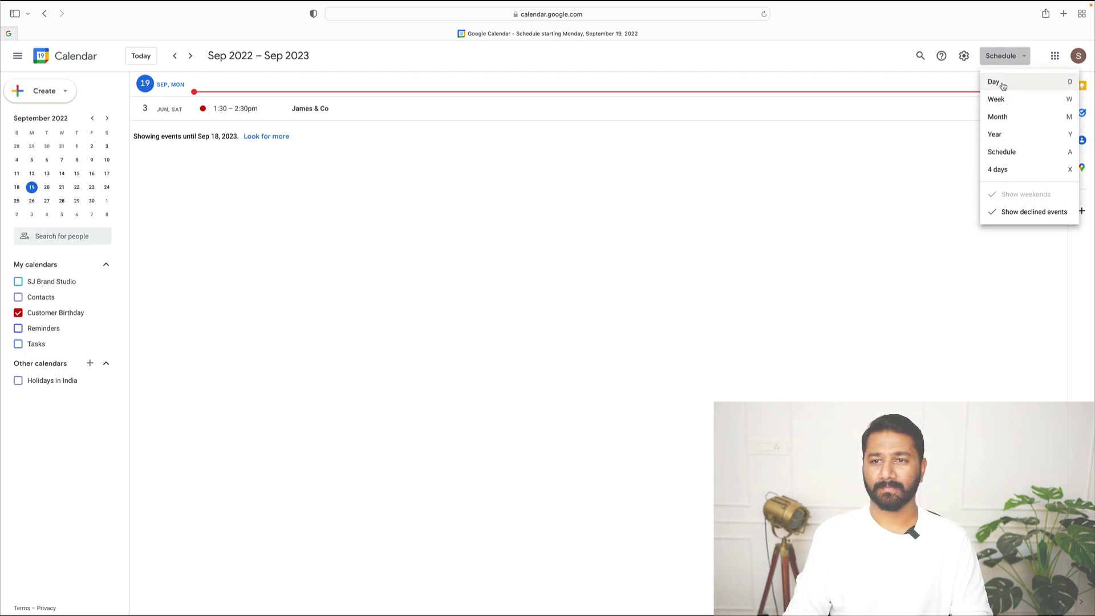
click(997, 116)
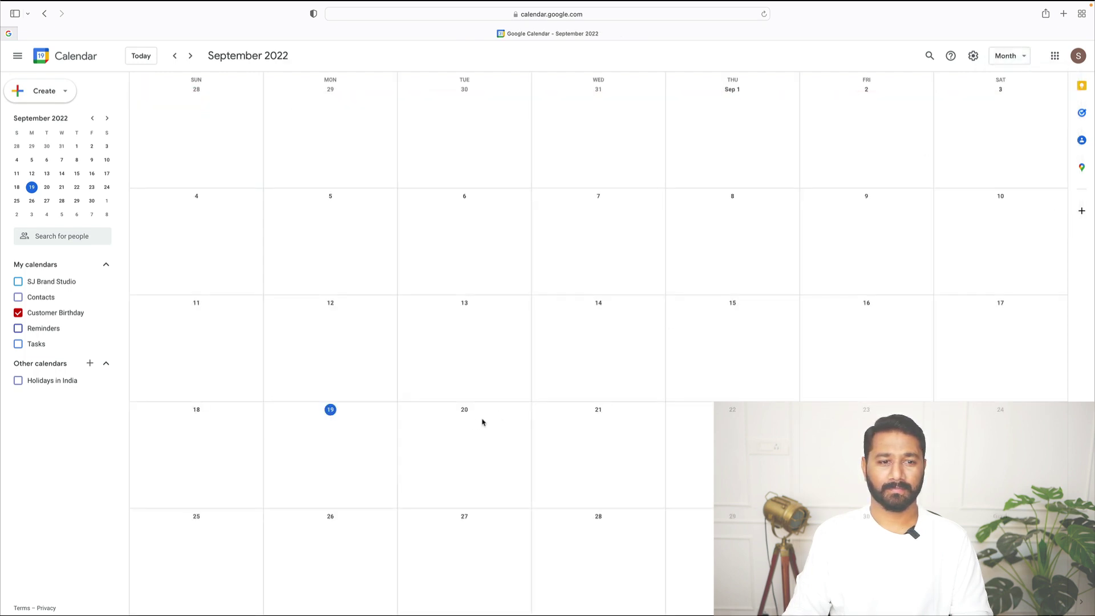
Change the colour of the Customer Birthday calendar to yellow.
scroll(447, 336, up, 3)
scroll(401, 308, down, 1)
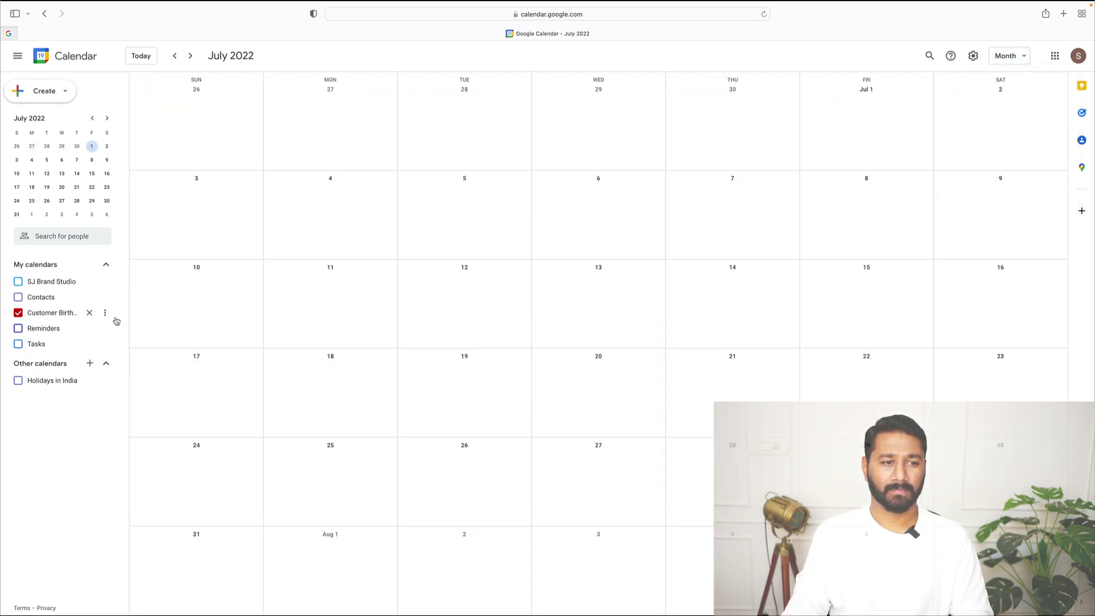
scroll(108, 313, down, 3)
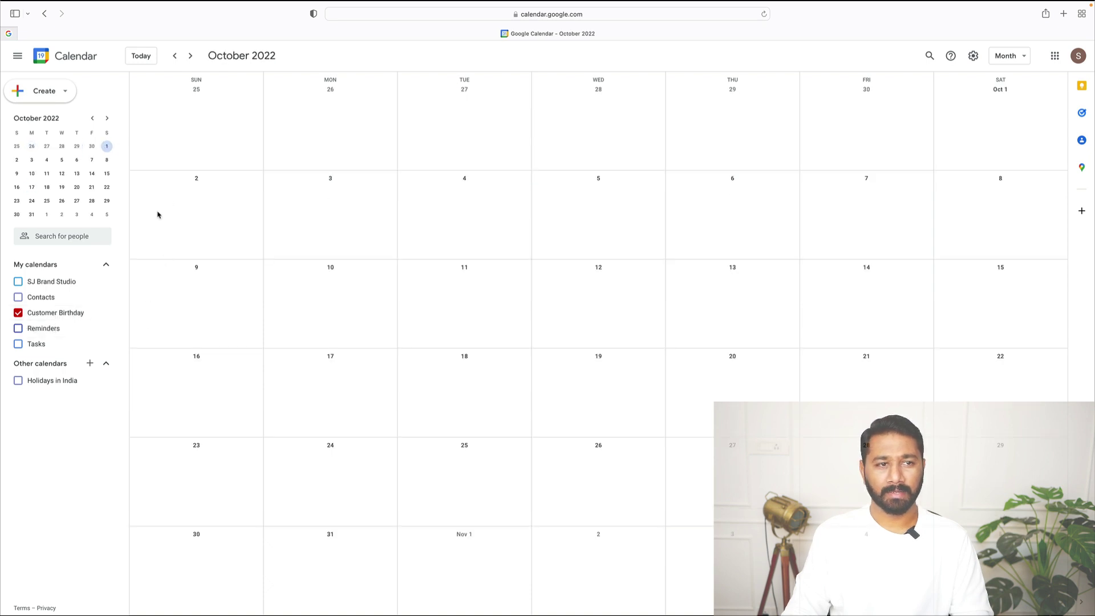
click(105, 313)
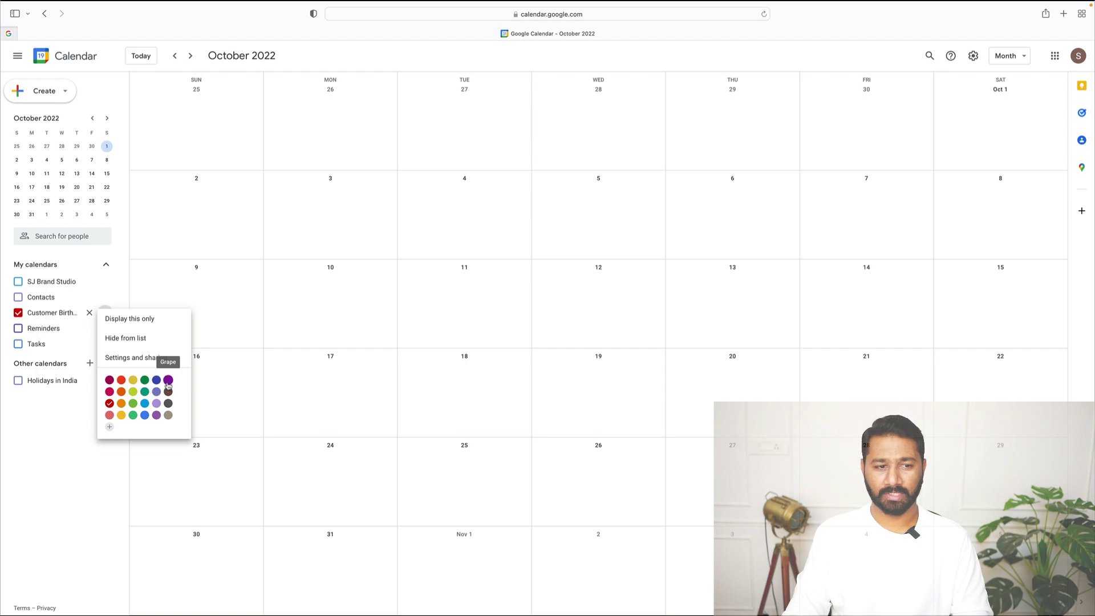
click(133, 380)
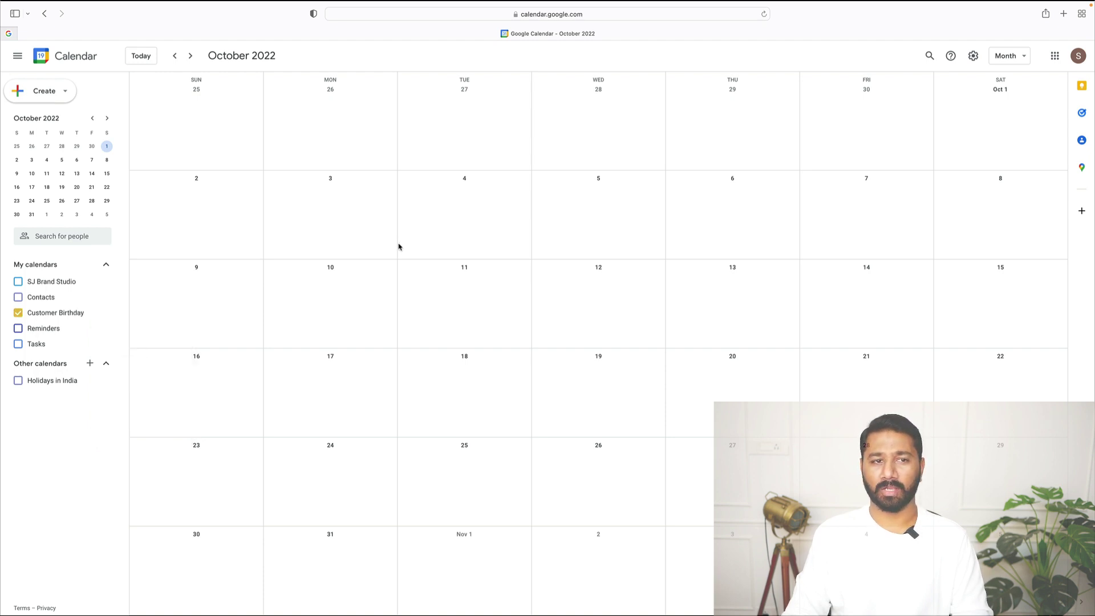
Browse the months back to June 2022 and examine the James & Co event in the calendar's new colour.
click(1005, 56)
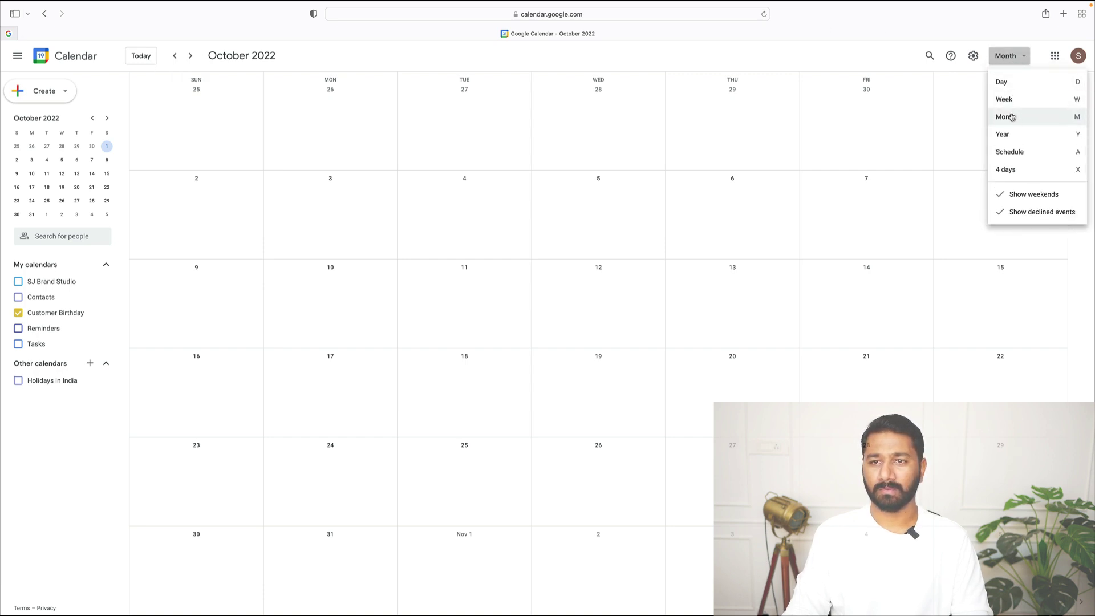
click(567, 269)
key(p)
key(p)
key(p)
key(p)
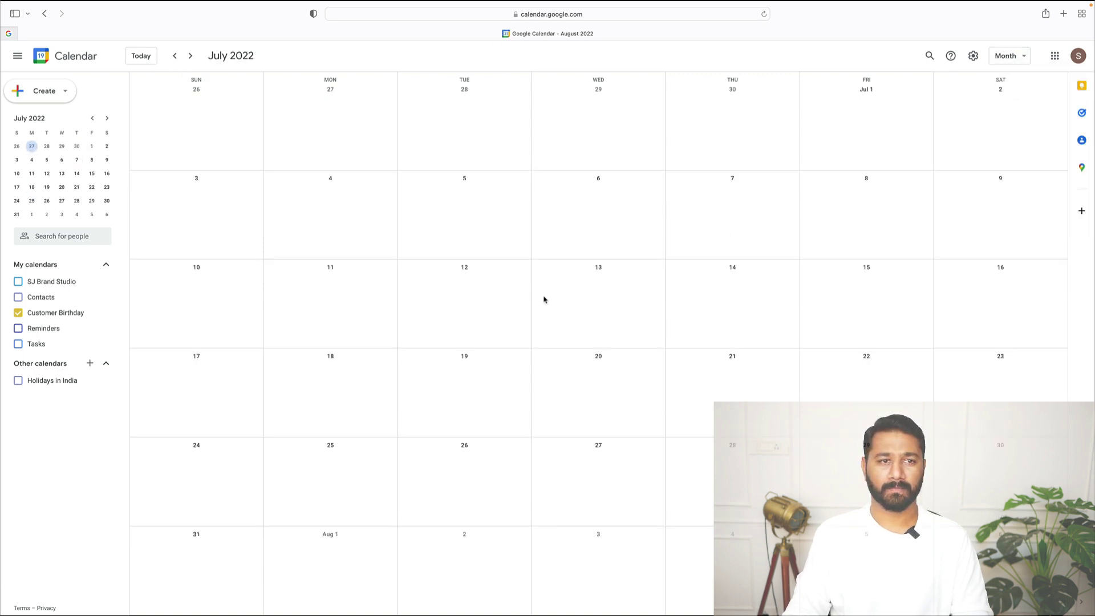
key(n)
key(n)
key(n)
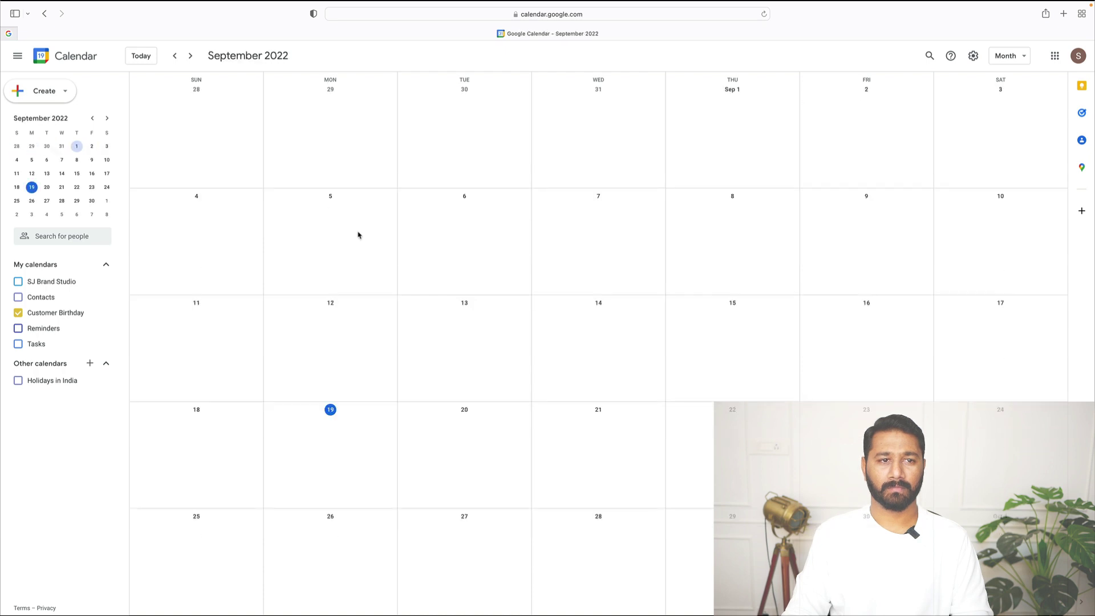
key(n)
key(p)
key(p)
key(p)
key(p)
Draft an all-day "Sample Birthday" event on June 20 that repeats annually, and discard it.
click(343, 445)
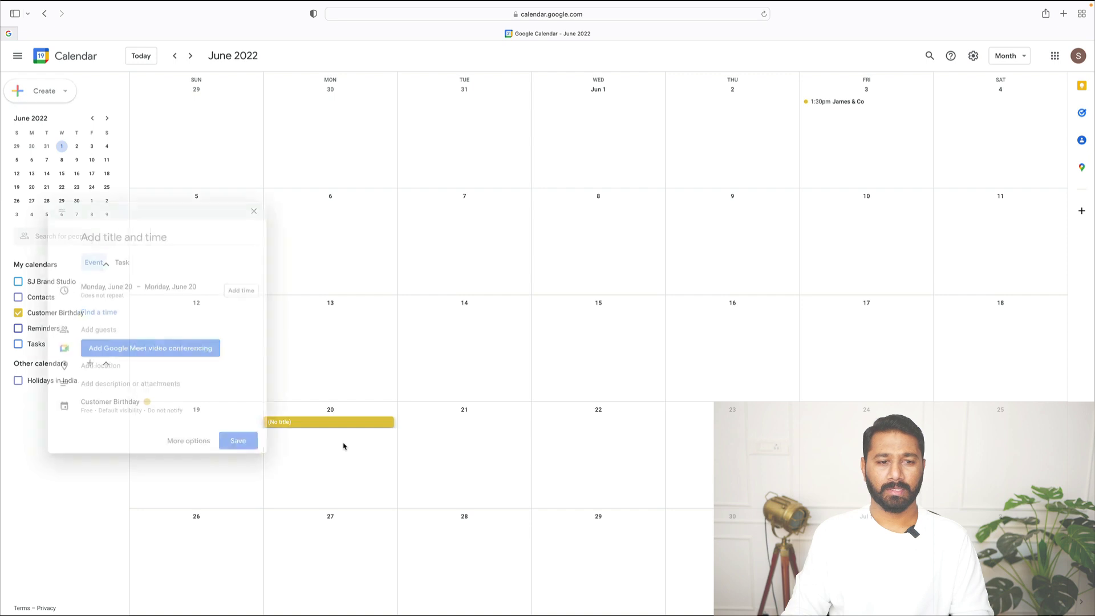
text(Sam)
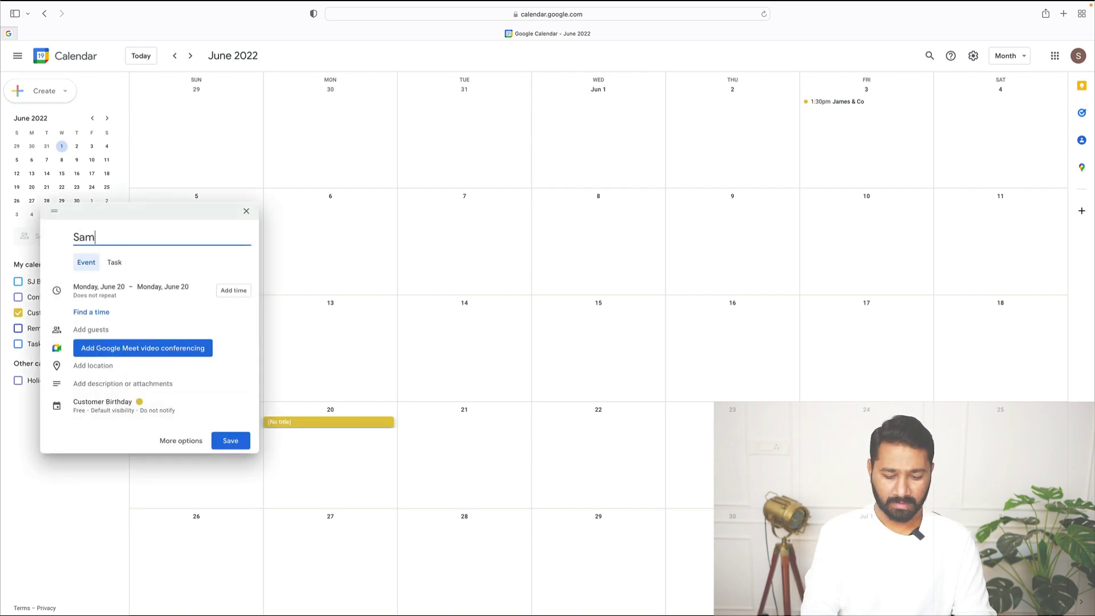
text(ple Bir)
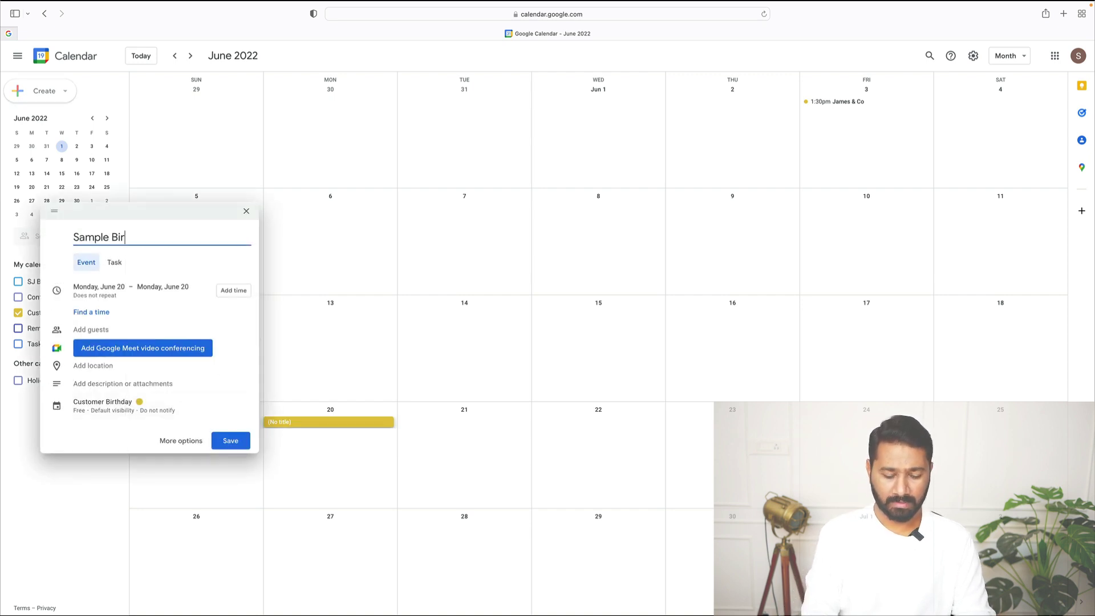
text(thday)
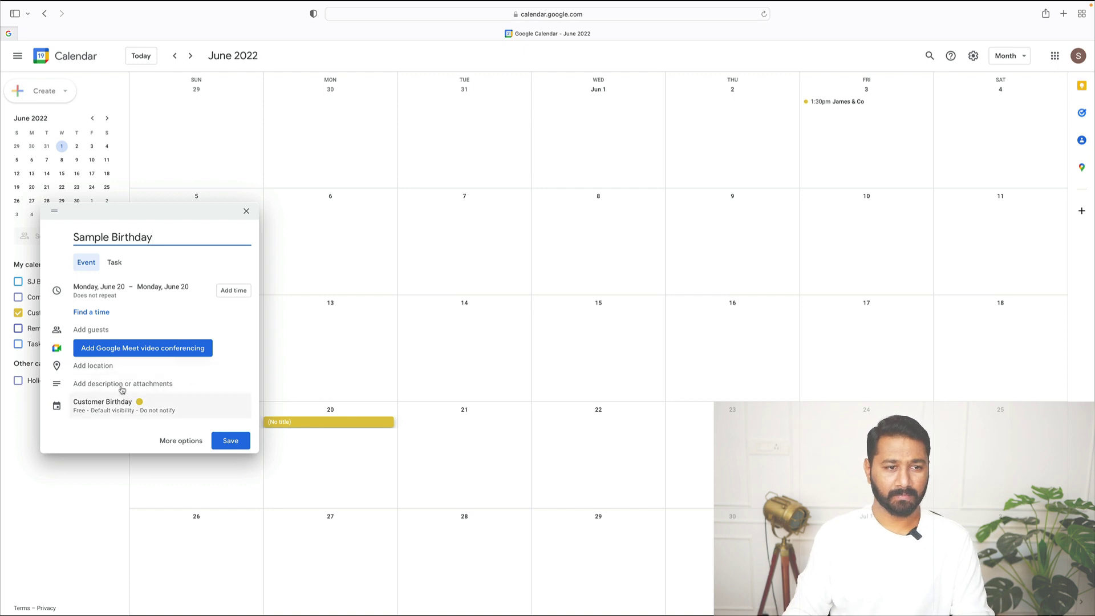
click(121, 295)
click(122, 321)
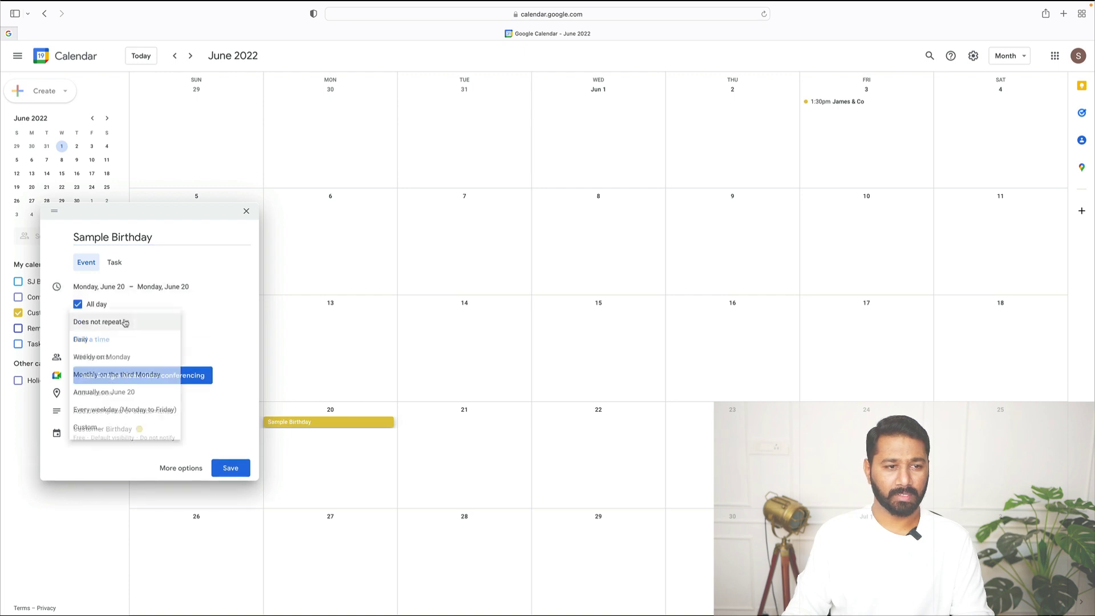
click(113, 393)
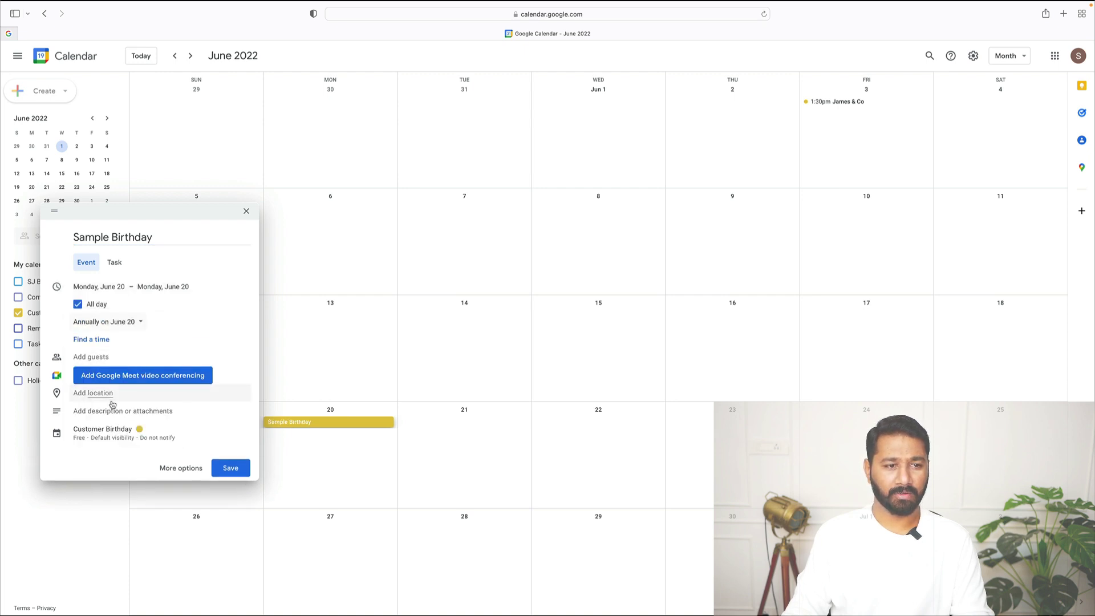
click(136, 321)
click(191, 318)
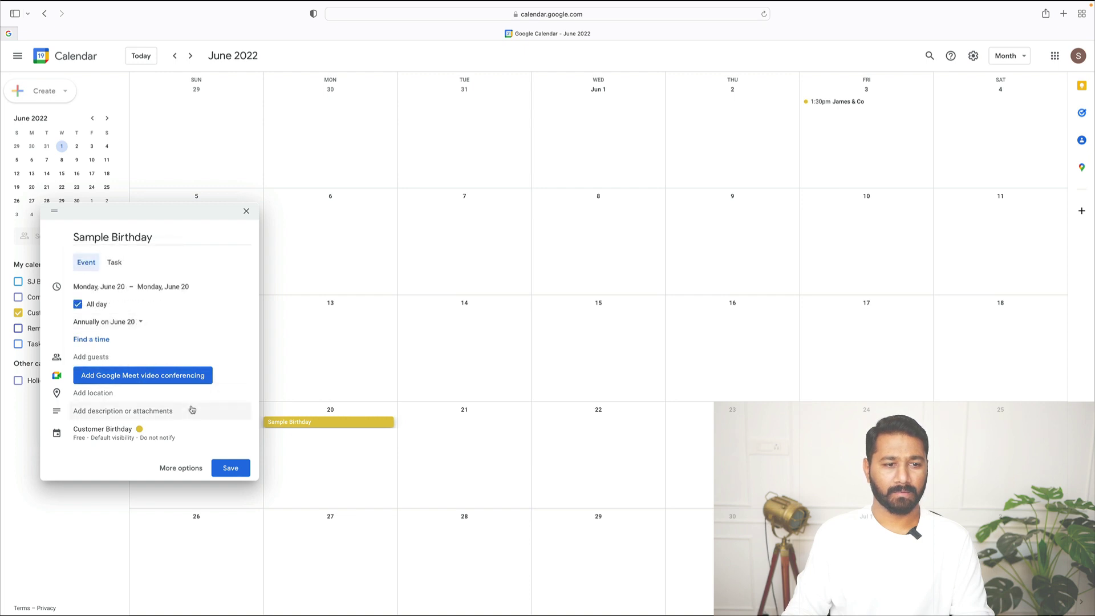
click(245, 212)
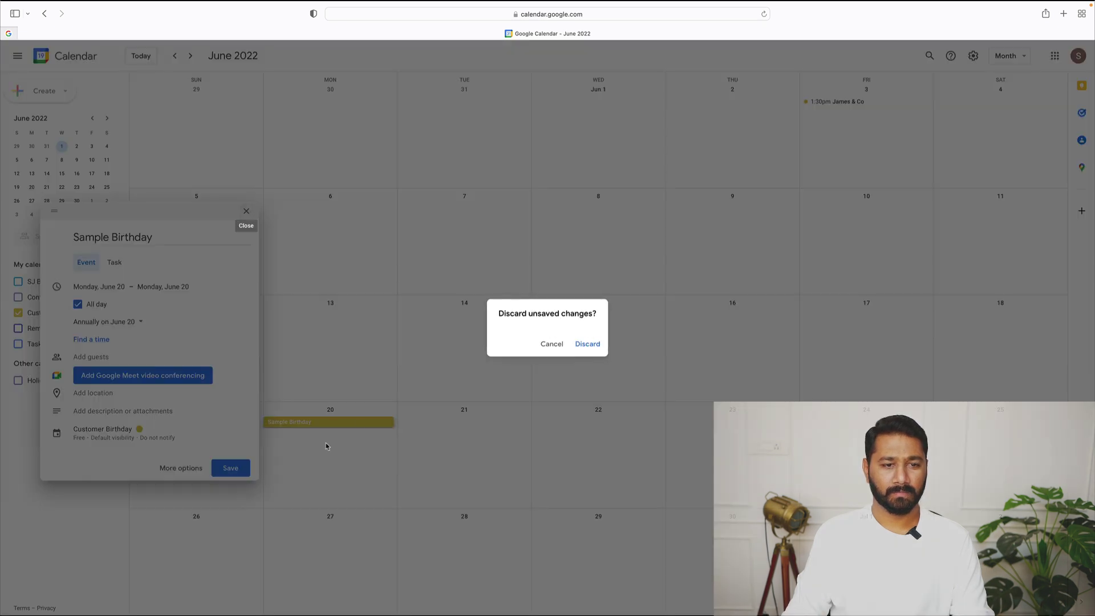
click(581, 347)
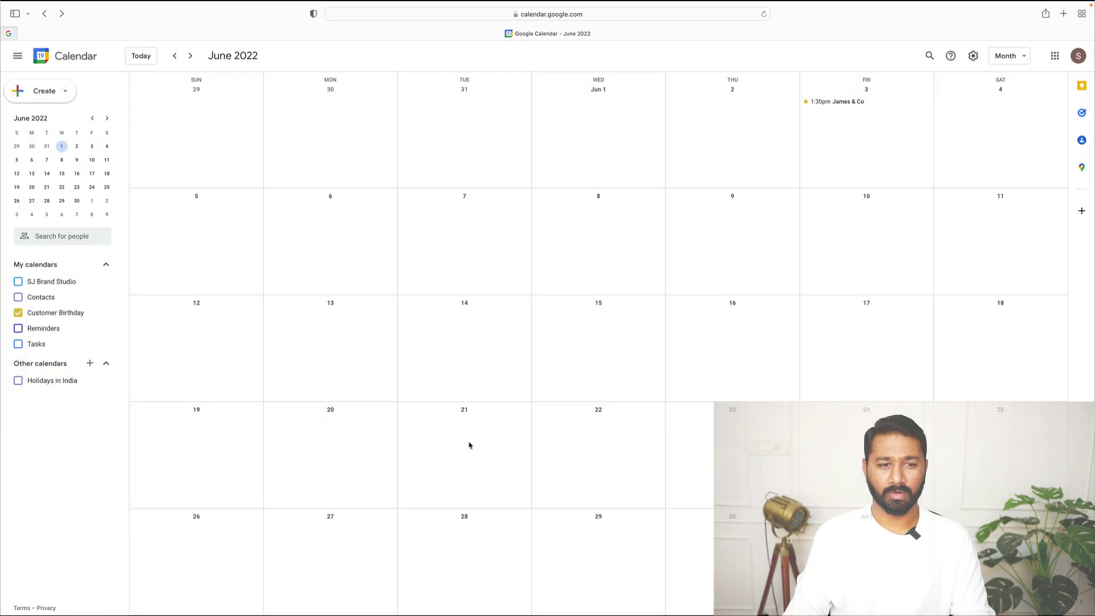
Draft an all-day event titled "Sample B Day" on September 19, 2022 in the Customer Birthday calendar.
click(192, 55)
click(192, 56)
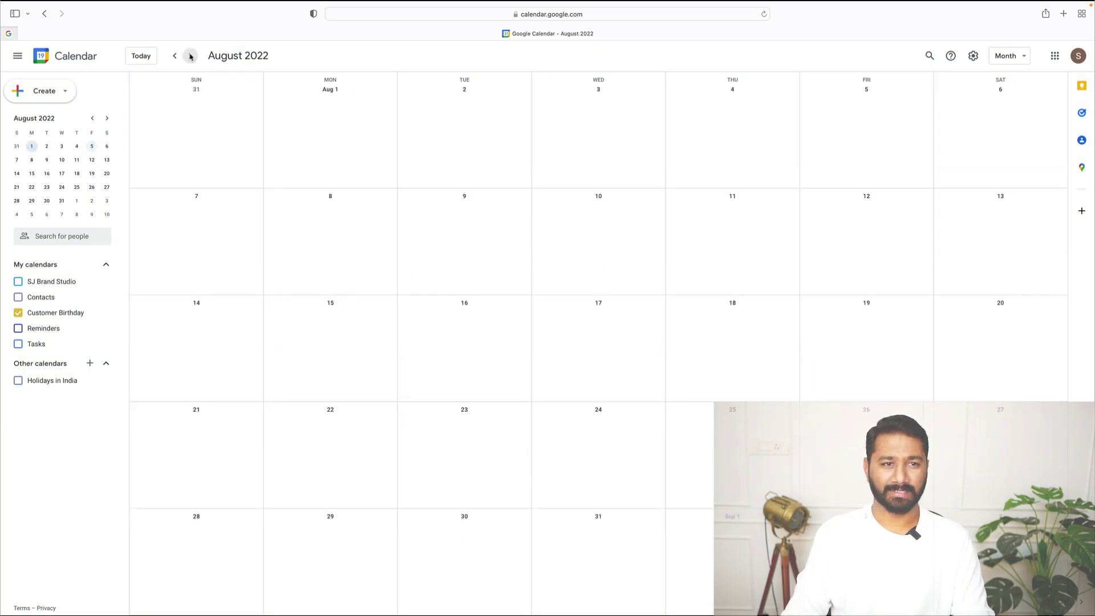
click(191, 56)
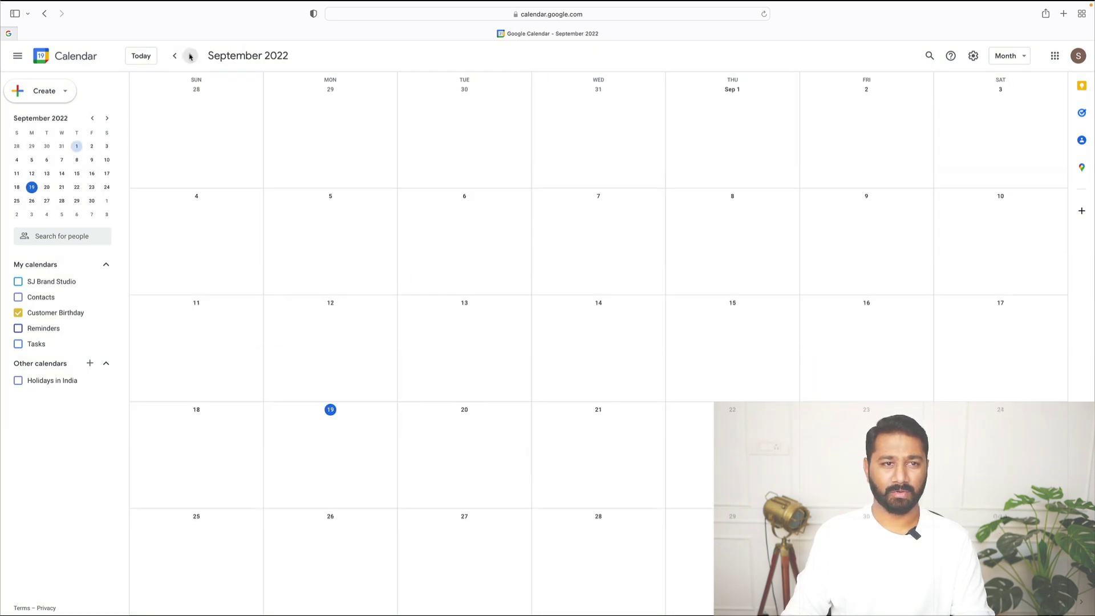
click(320, 415)
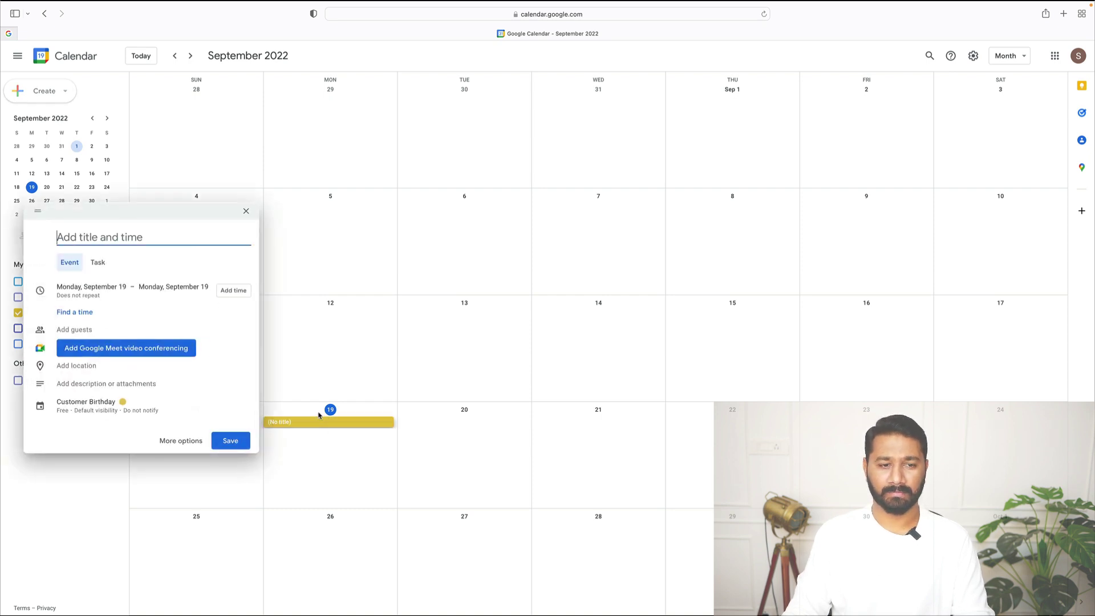
text(Sa)
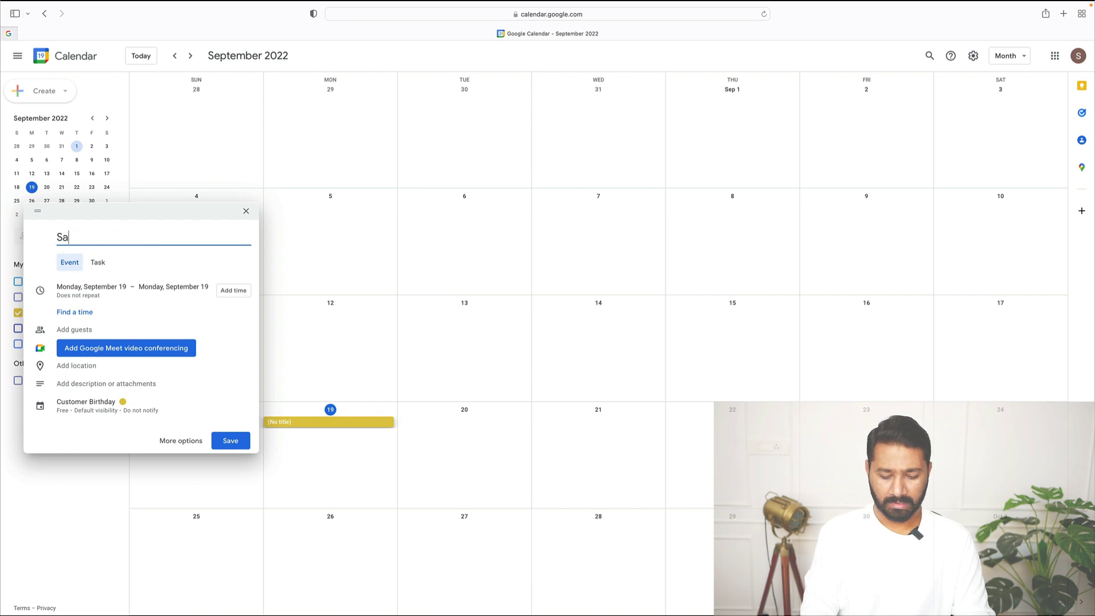
text(mple B Day)
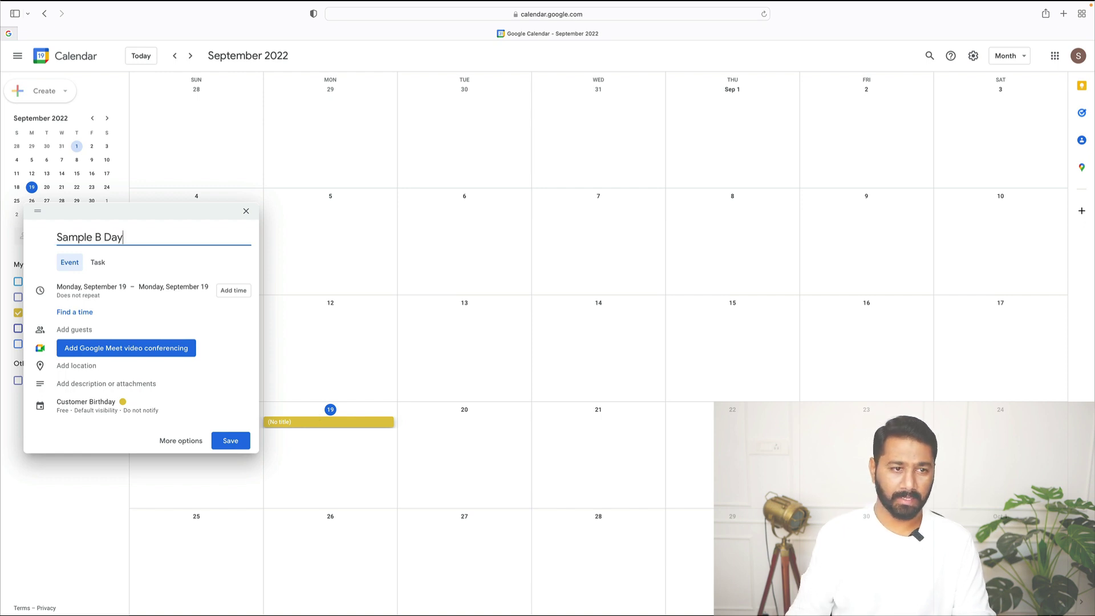
Set the "Sample B Day" event to repeat annually on September 19 and save it.
click(100, 297)
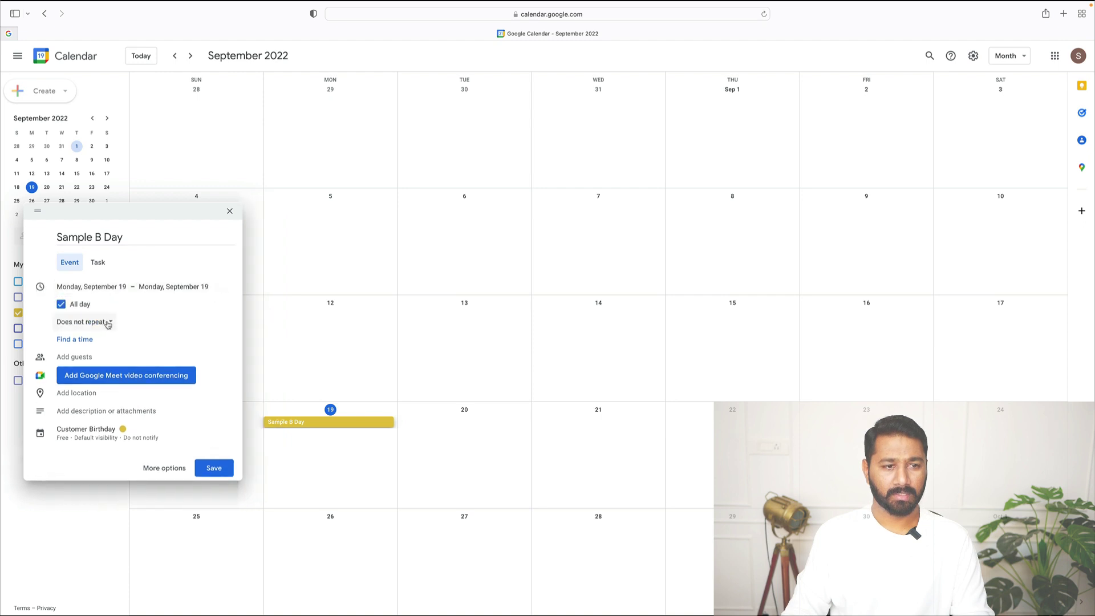
click(105, 320)
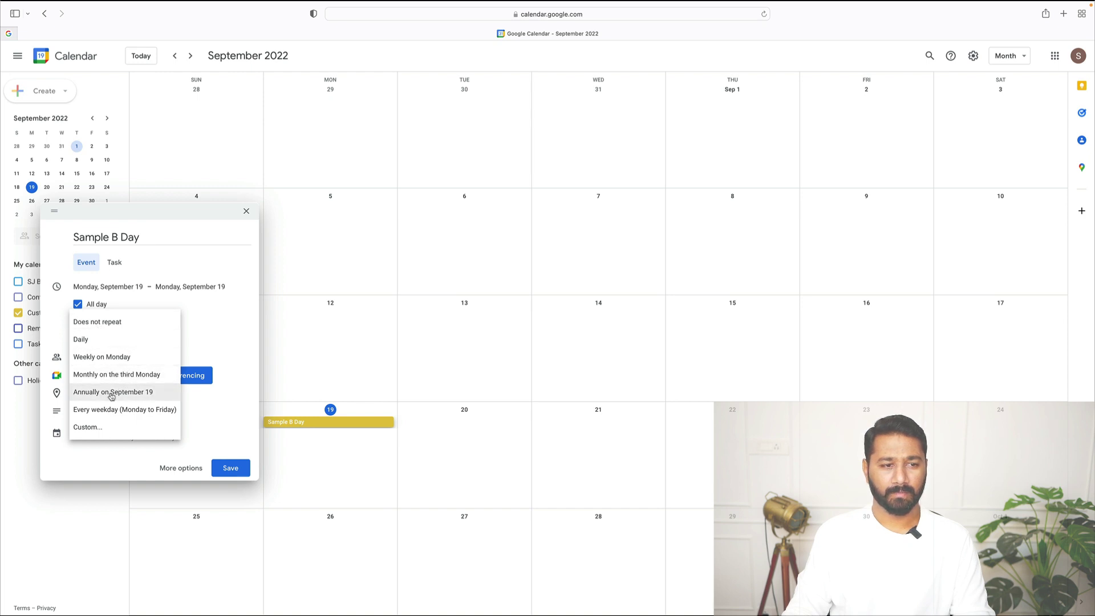
click(110, 393)
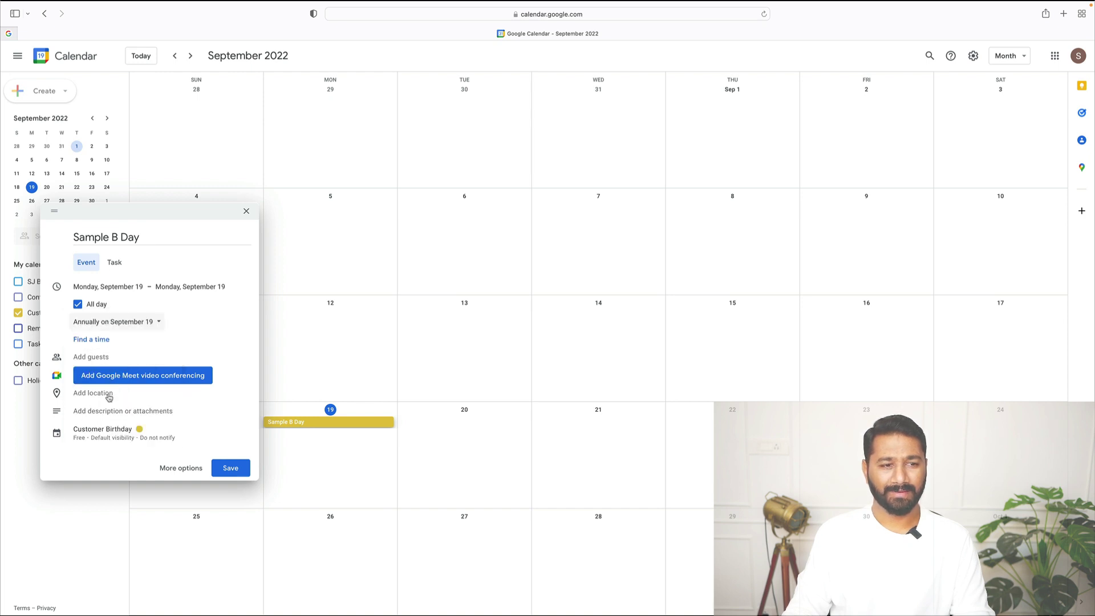
click(231, 468)
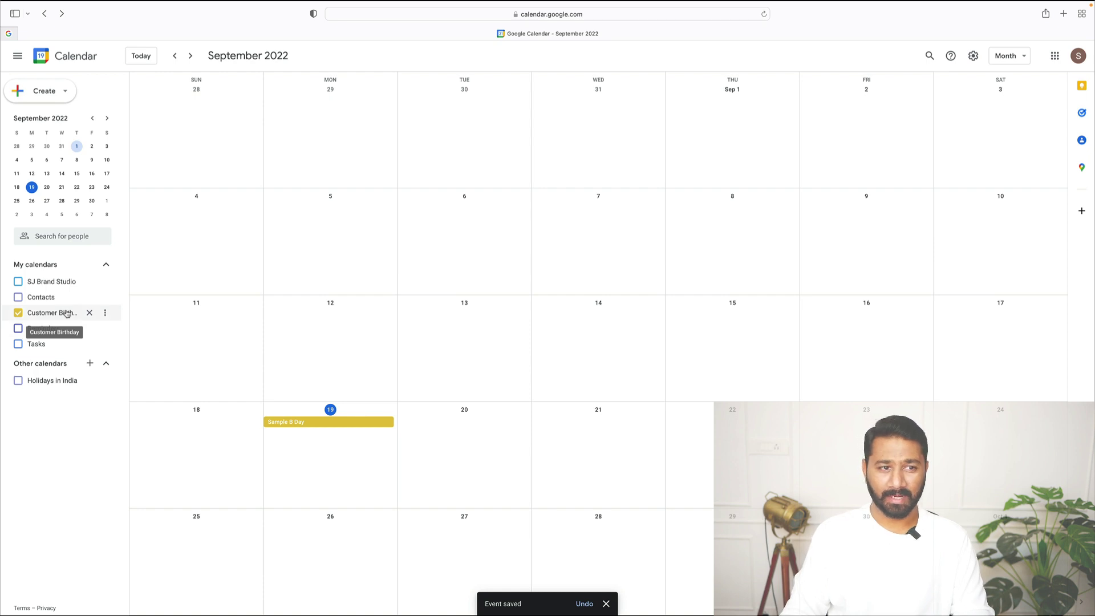
Create a new calendar named "Biz Meetings" and return to the September 2022 month view.
click(90, 363)
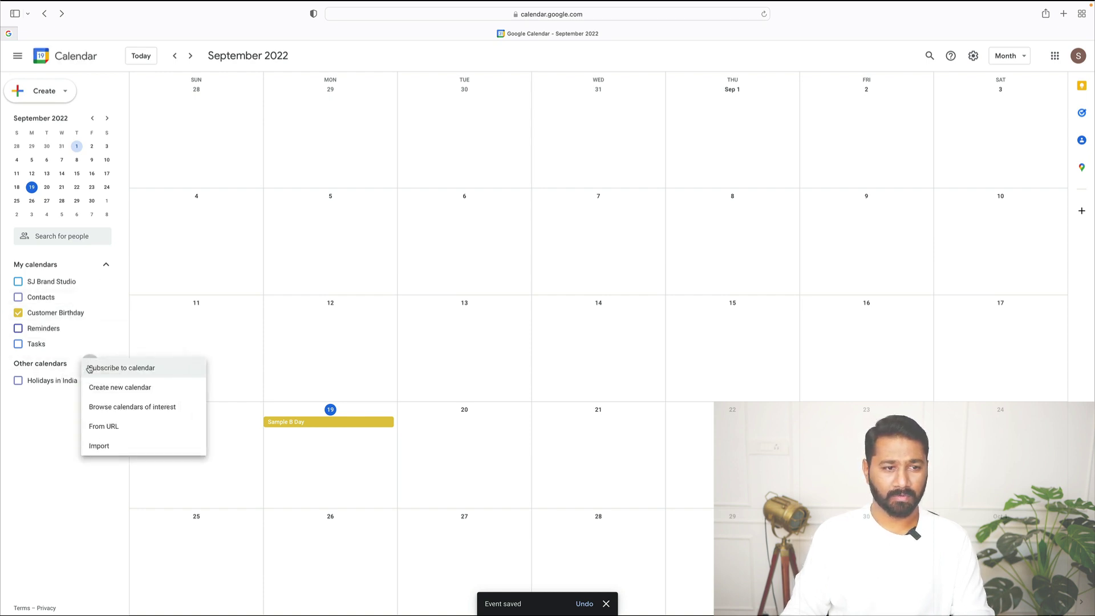
click(114, 388)
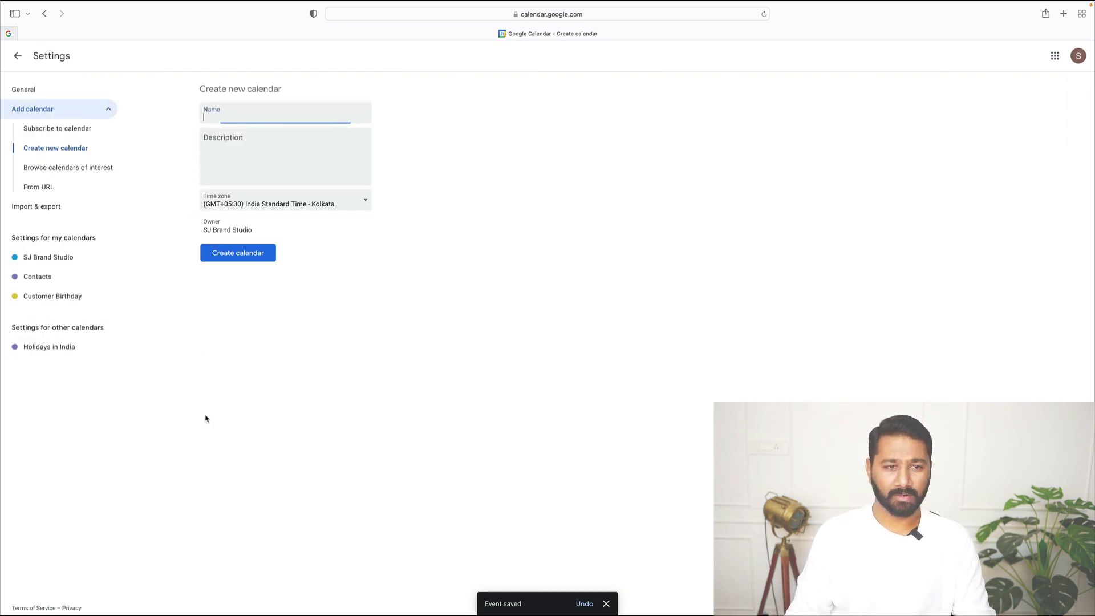
text(Biz )
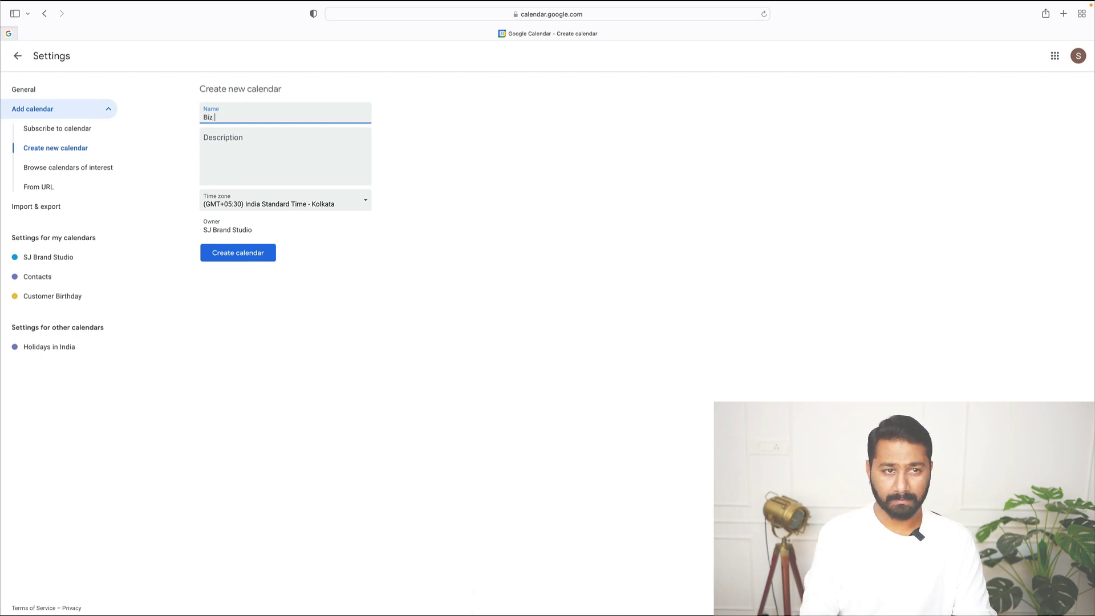
text(Meetings)
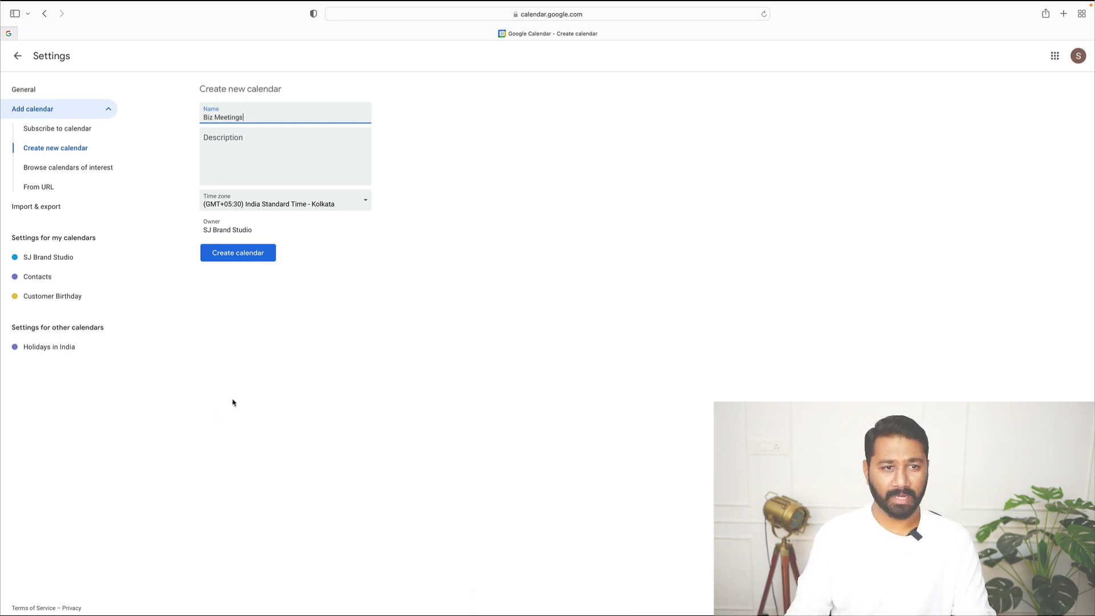
click(255, 258)
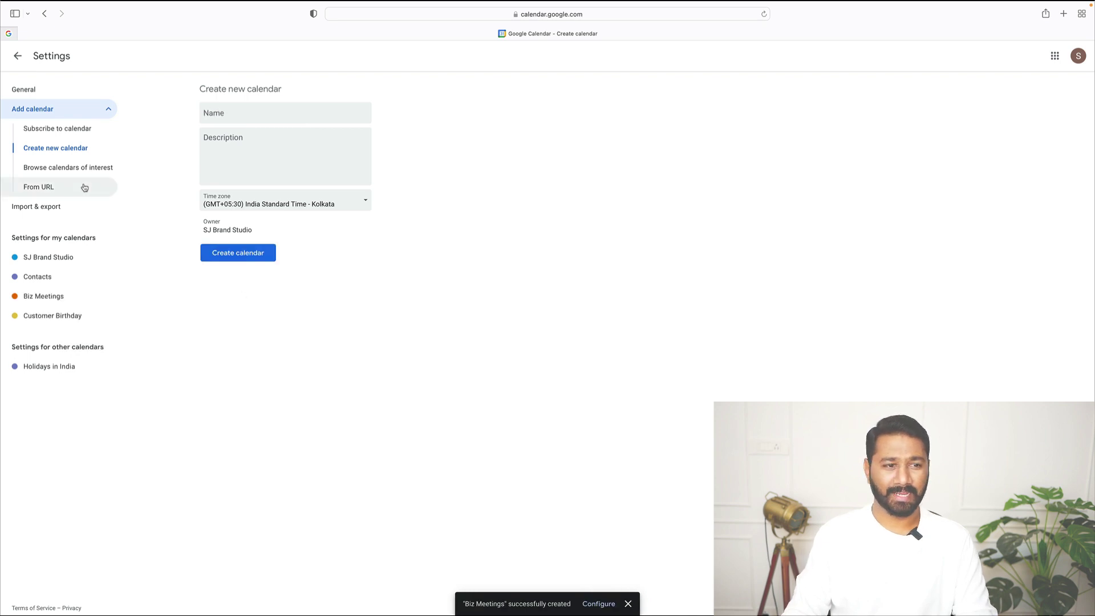
click(18, 56)
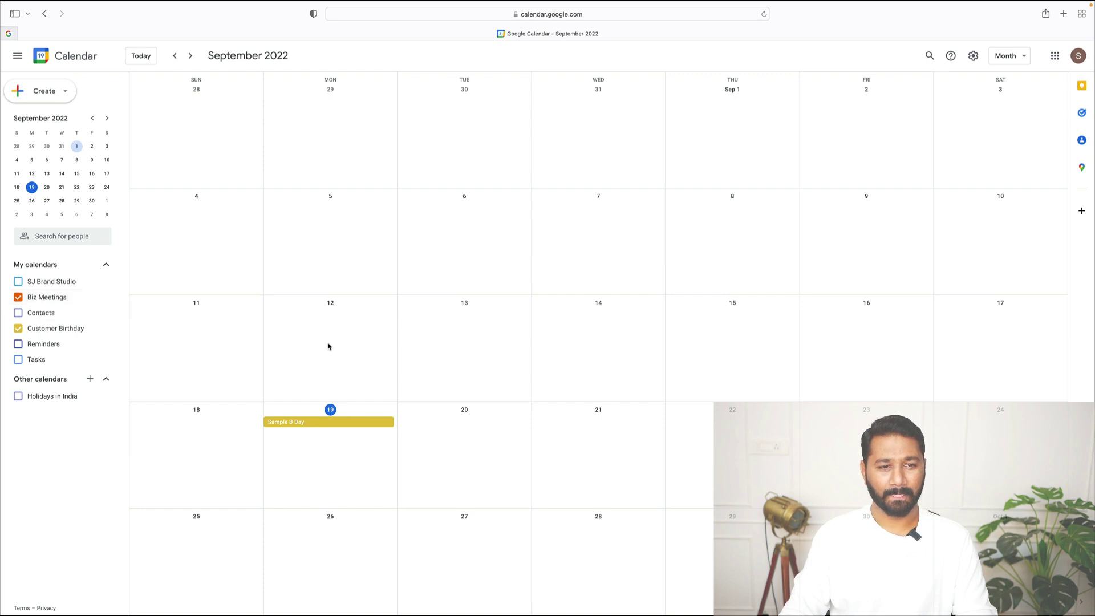
Start a new event on September 20, 2022, review its calendar choices and keep it in Biz Meetings.
click(475, 431)
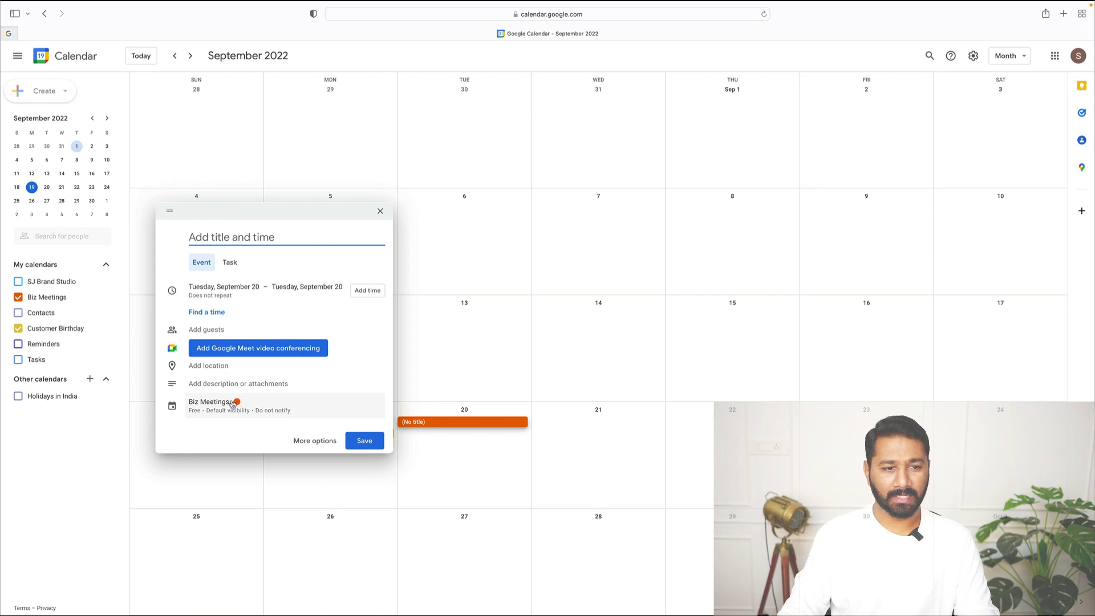
click(233, 404)
click(233, 413)
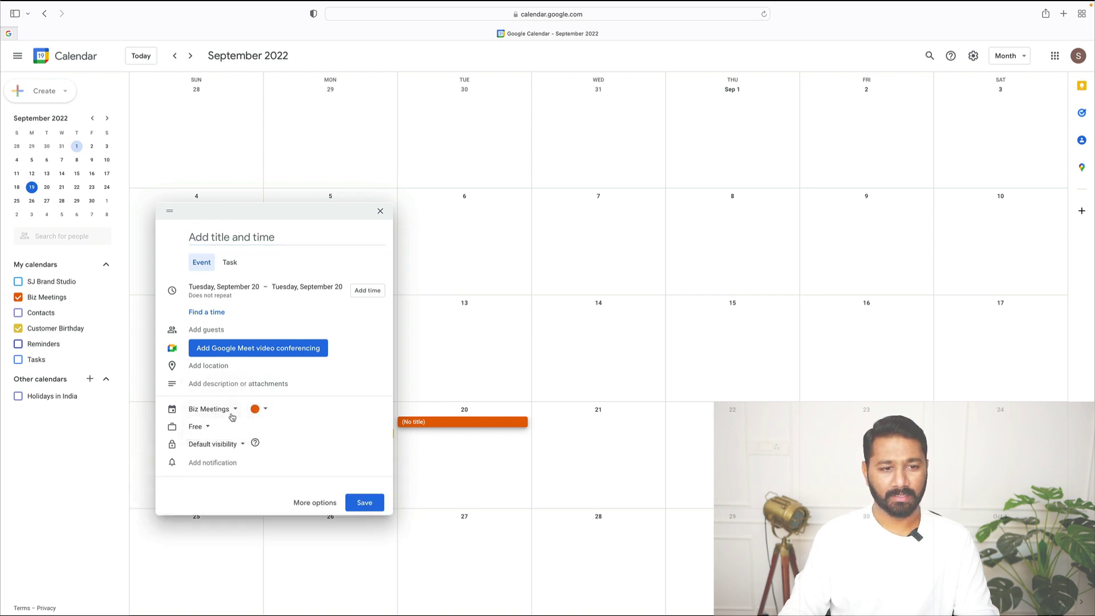
click(234, 410)
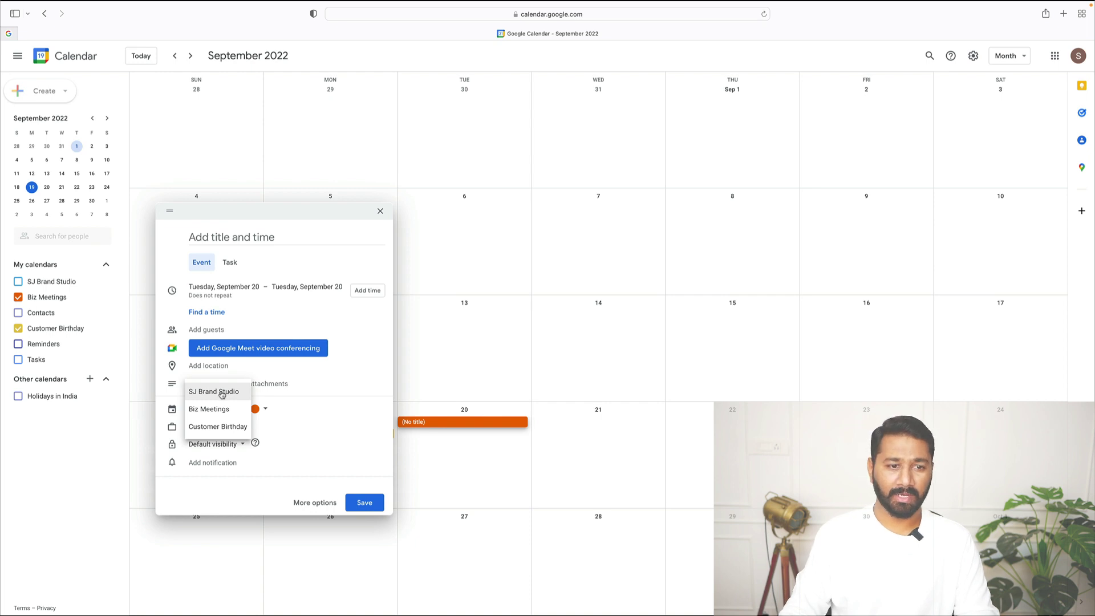
click(311, 418)
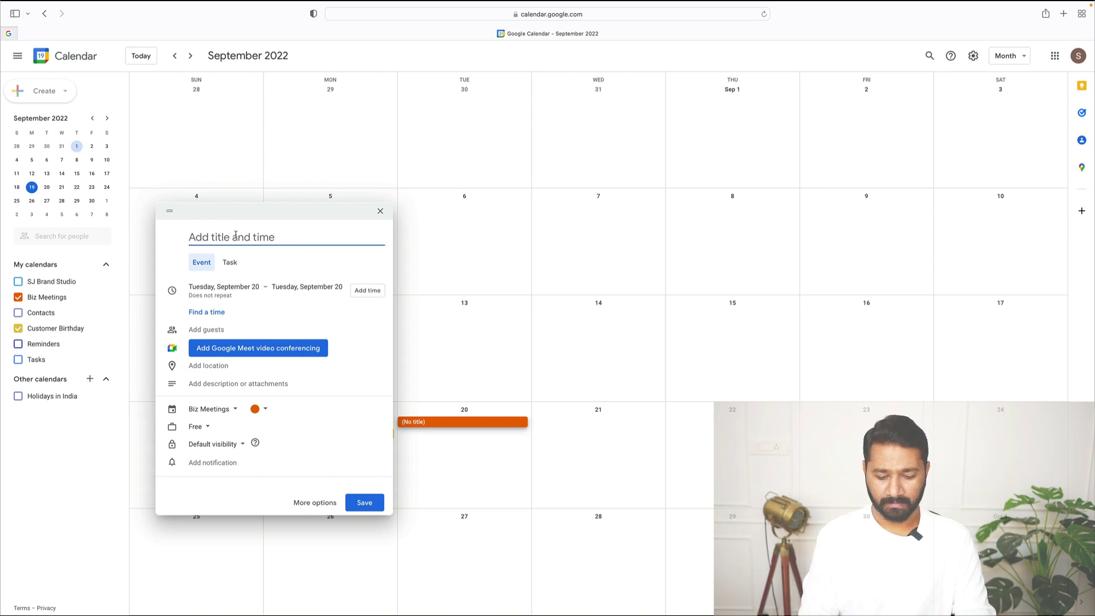
Title the new September 20 event "Meet with ABC".
text(Client)
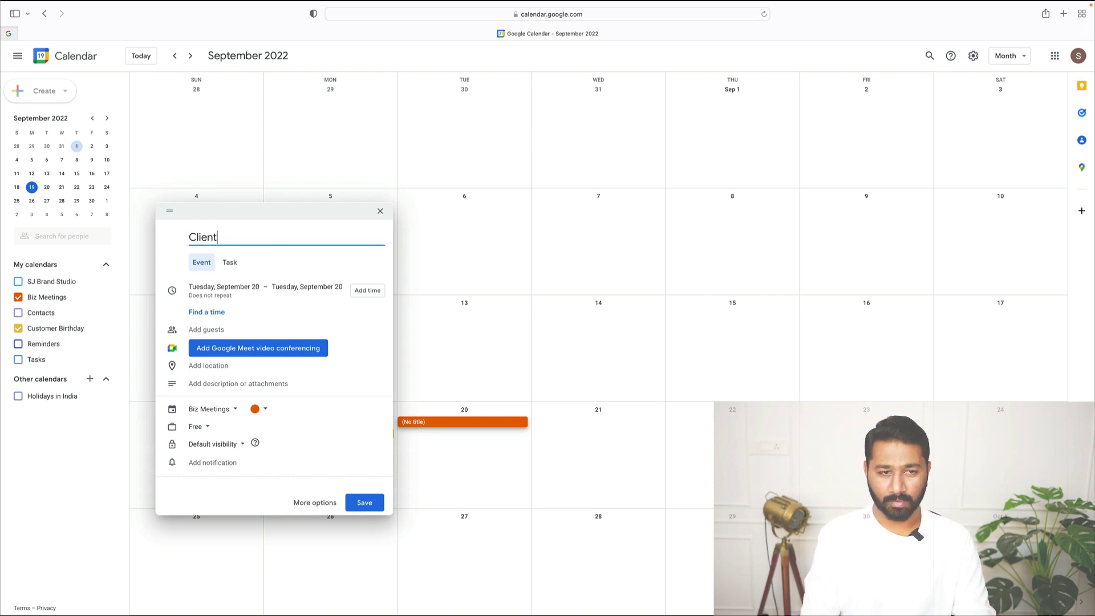
key(BackSpace)
key(BackSpace)
text(Meet)
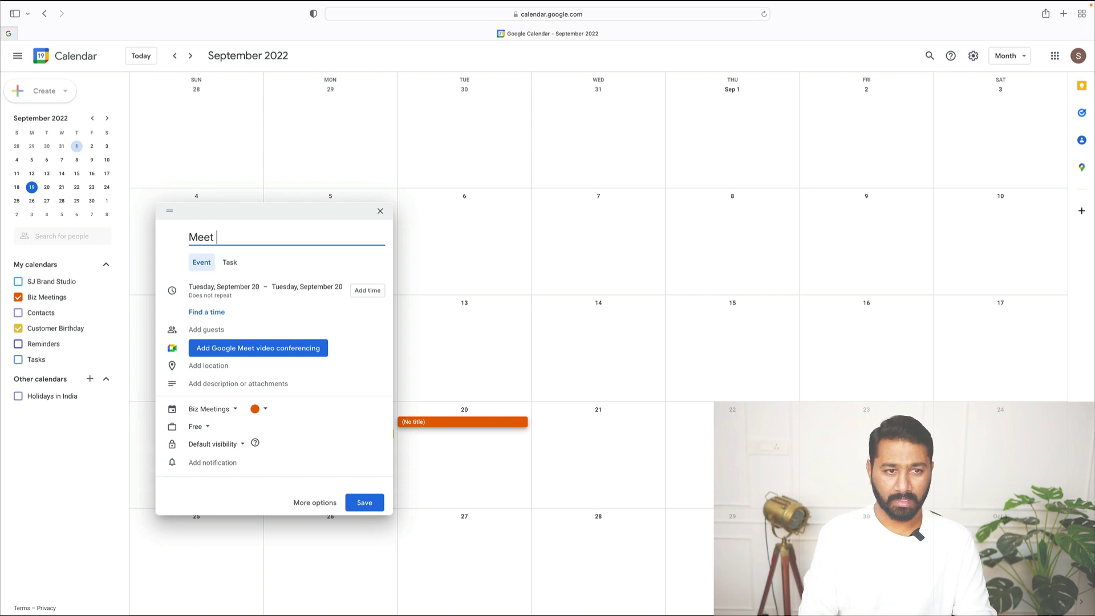
key(BackSpace)
key(BackSpace)
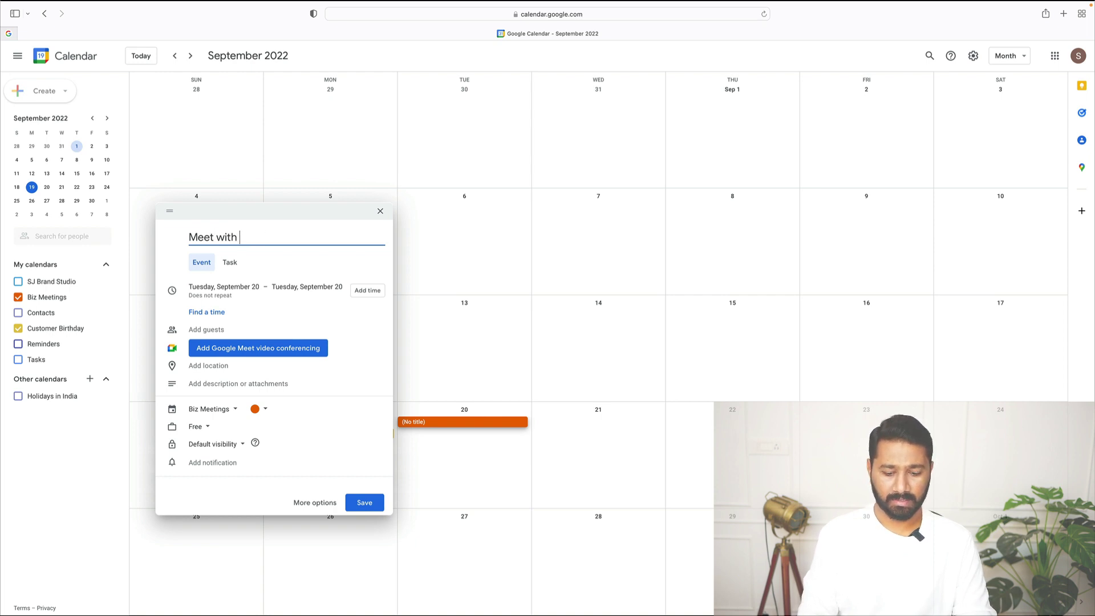
key(BackSpace)
key(BackSpace)
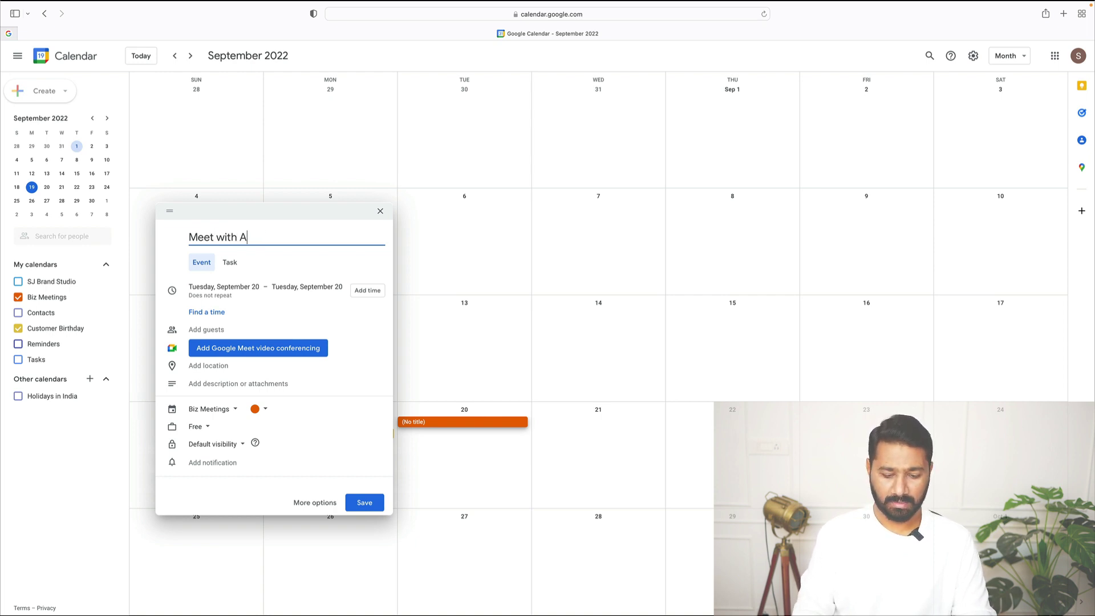
Find a time for the "Meet with ABC" event on September 20 and schedule it from 10:00am to 12:00pm.
click(218, 313)
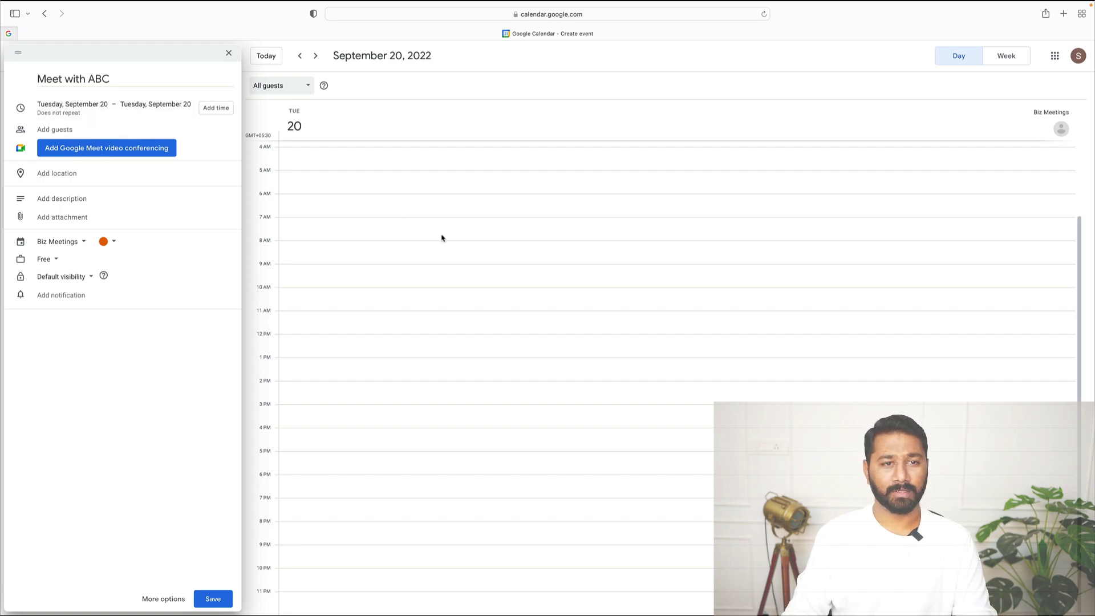
click(298, 297)
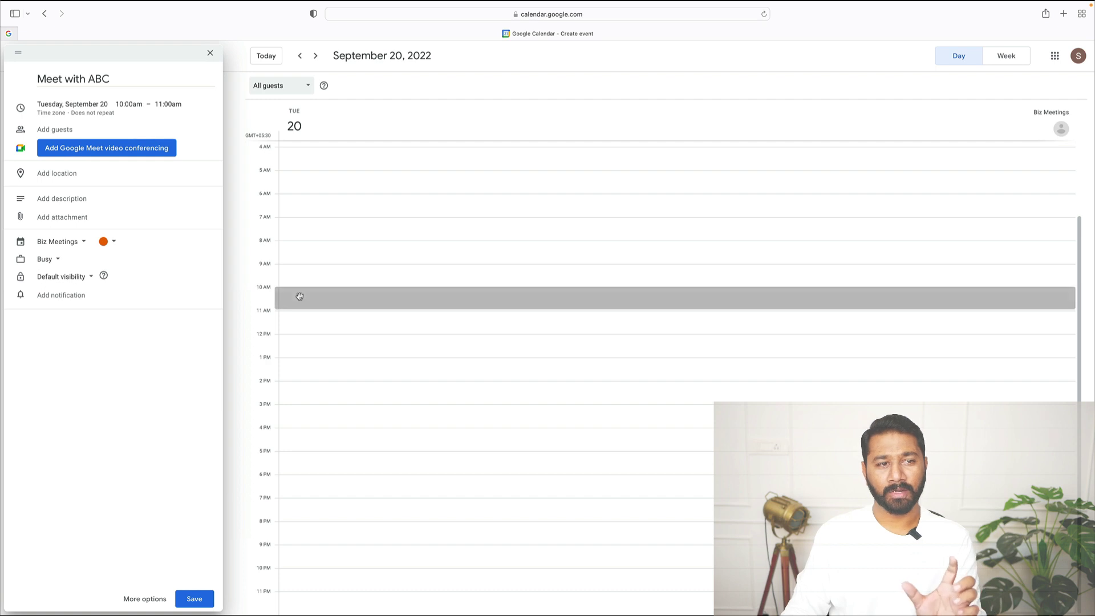
click(321, 324)
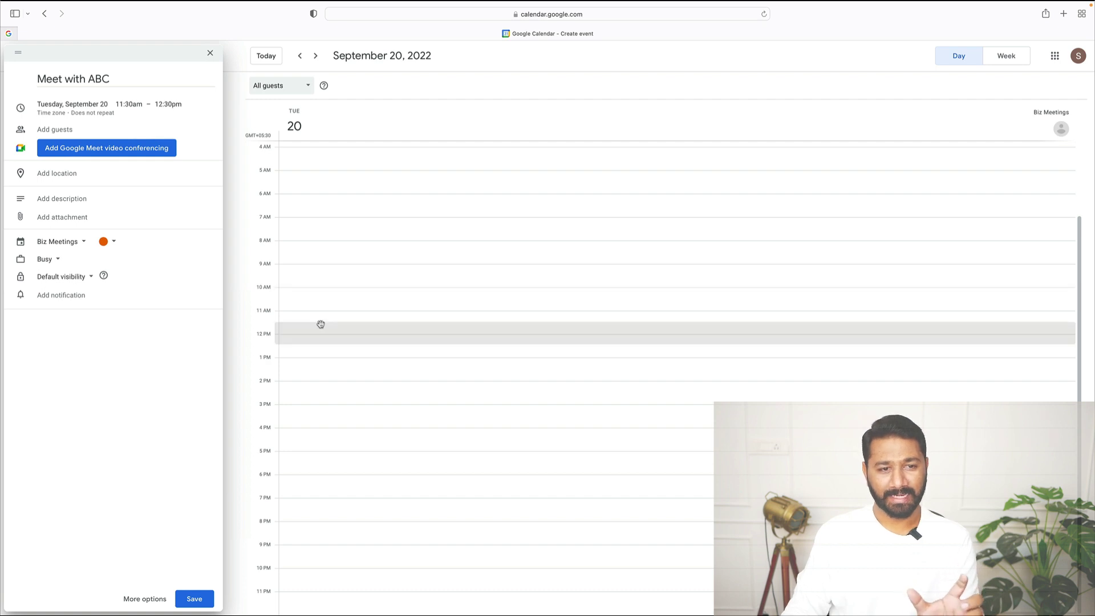
click(325, 354)
click(299, 297)
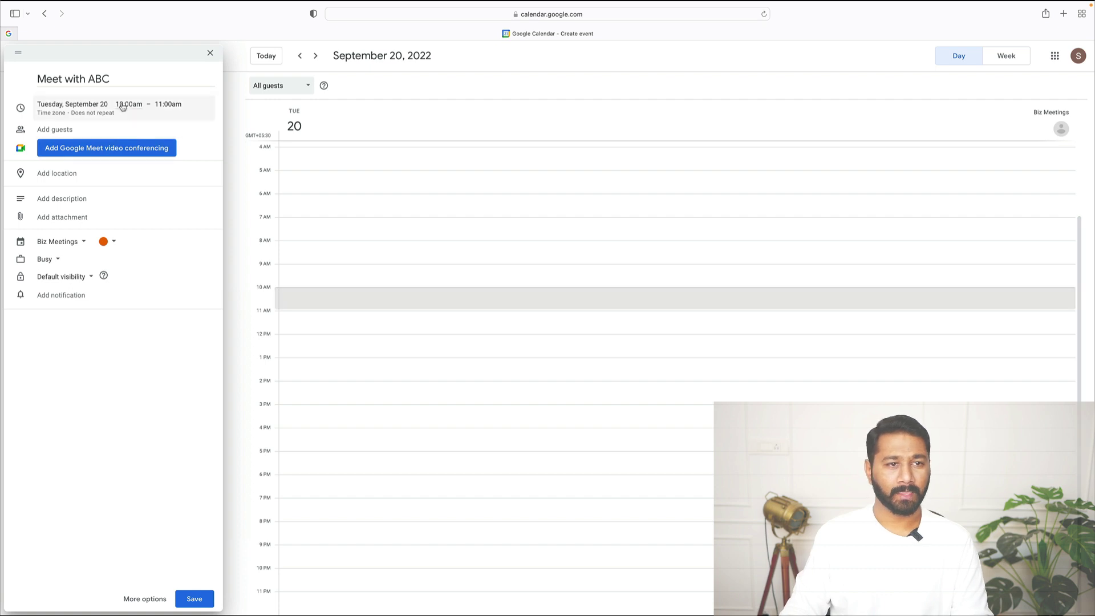
click(160, 107)
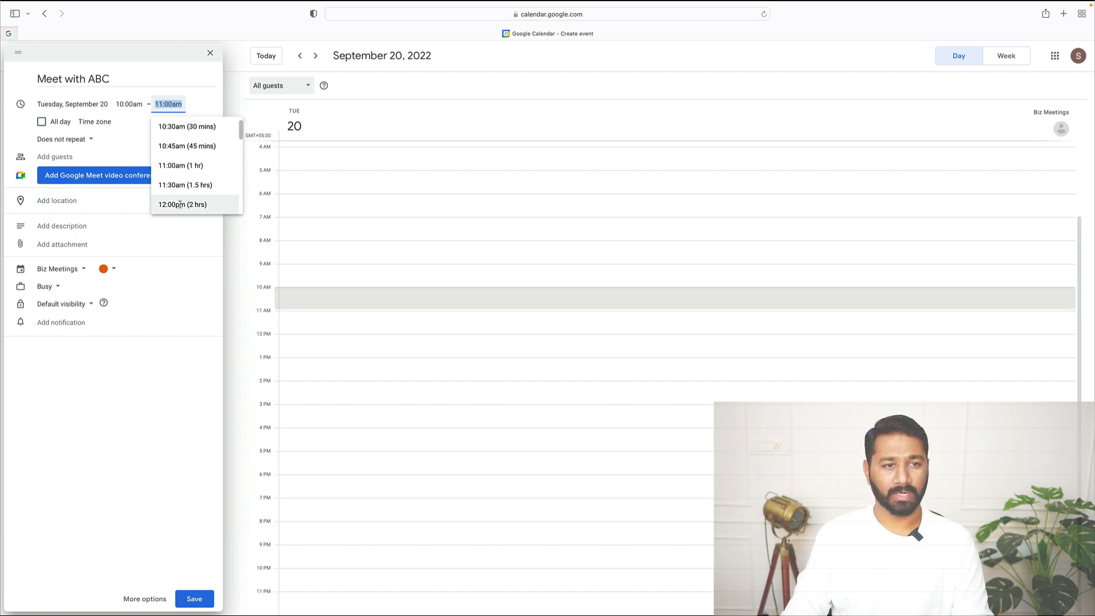
click(180, 204)
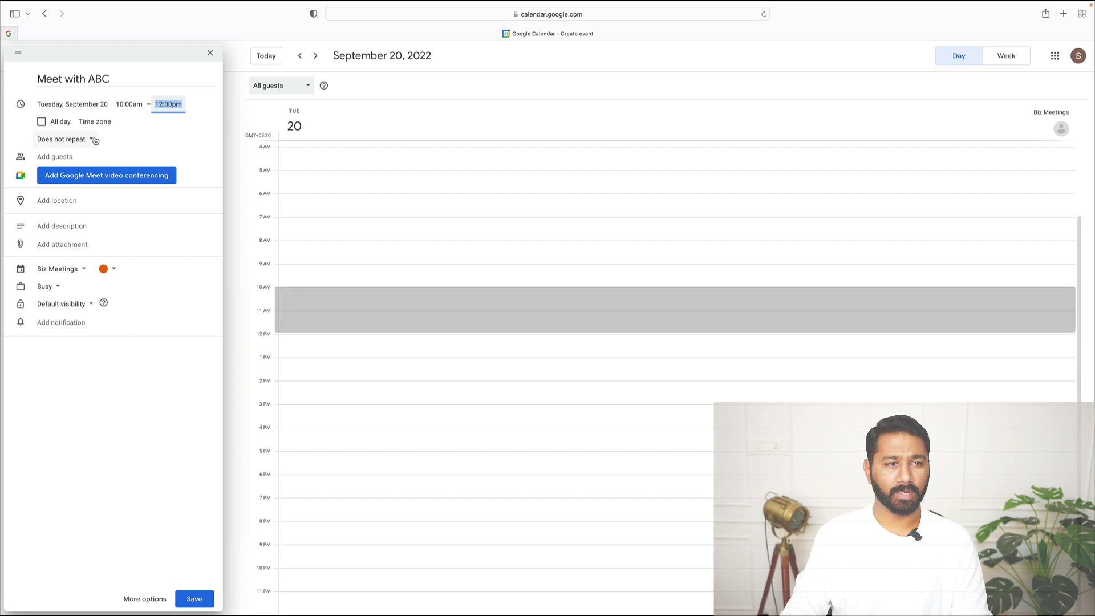
Add James Leadership Inc as a guest of the meeting, save the event and send the invitation email.
click(63, 159)
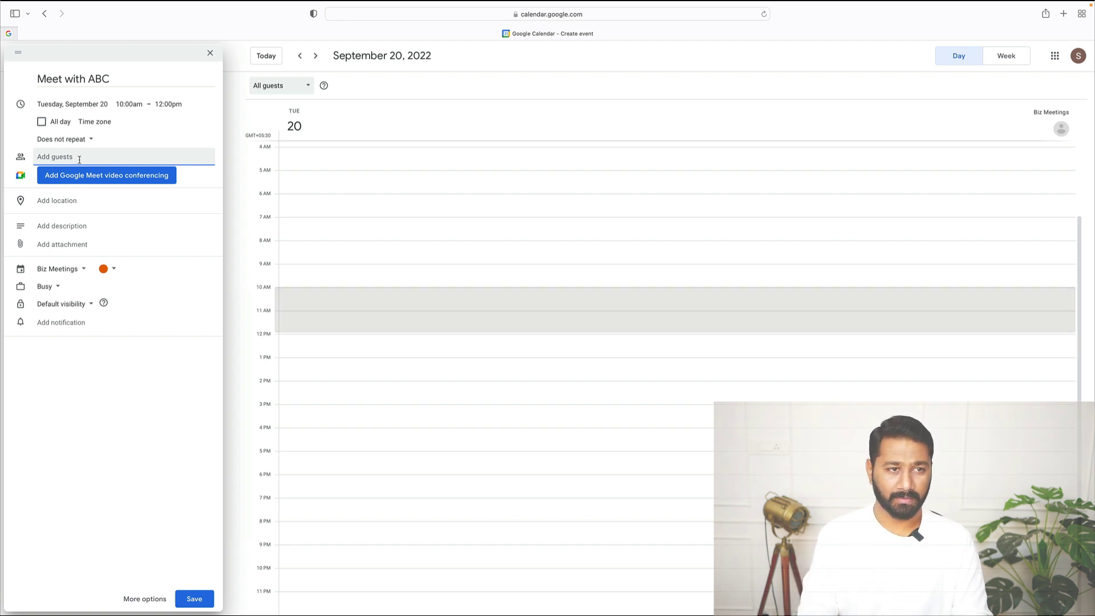
text(james)
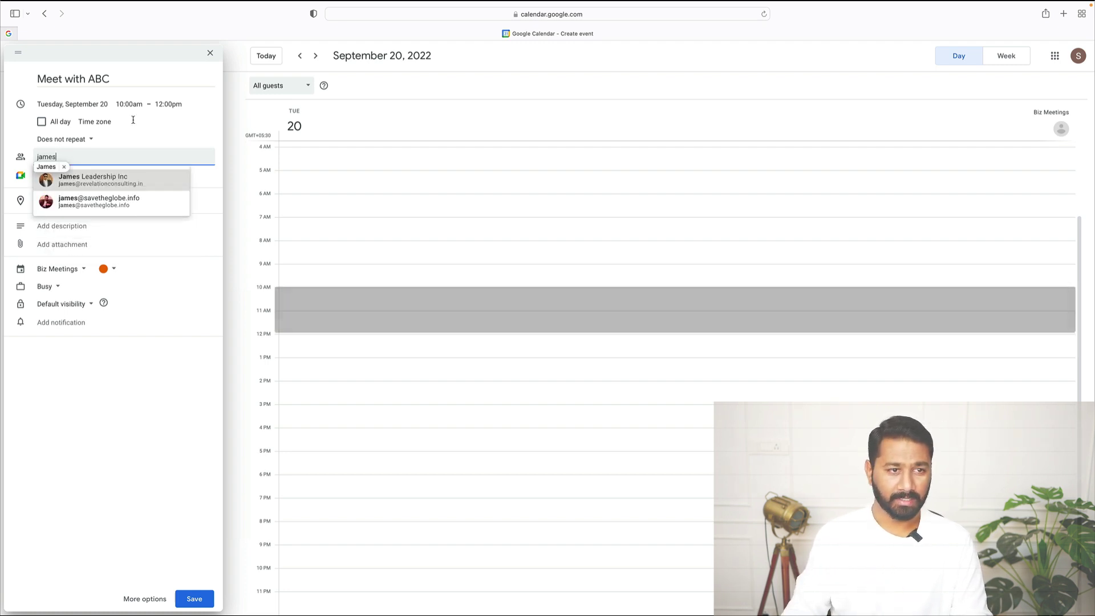
click(121, 184)
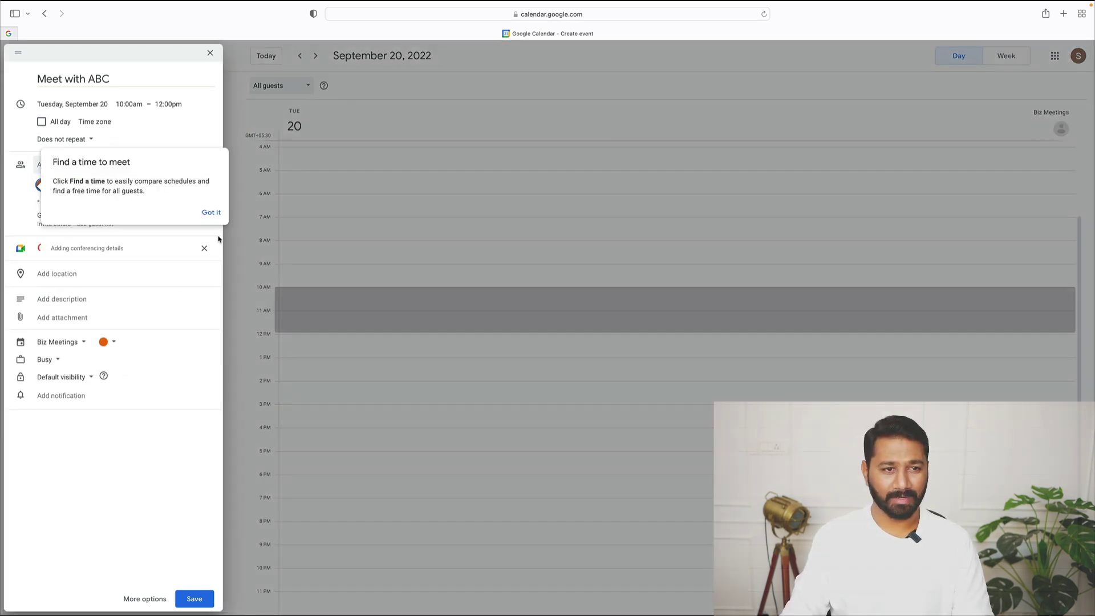
click(210, 213)
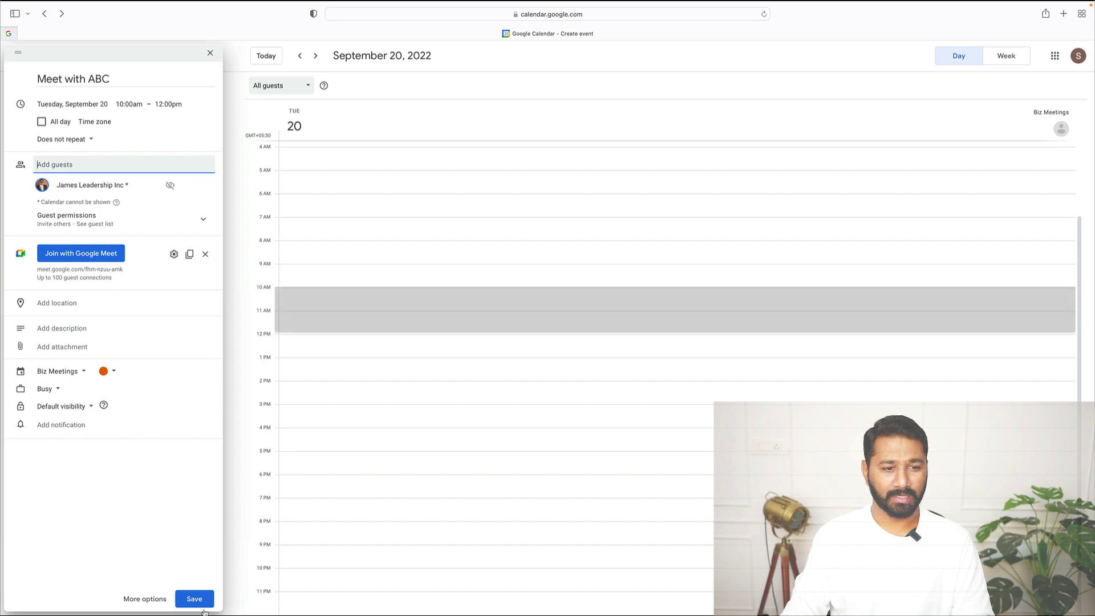
click(203, 604)
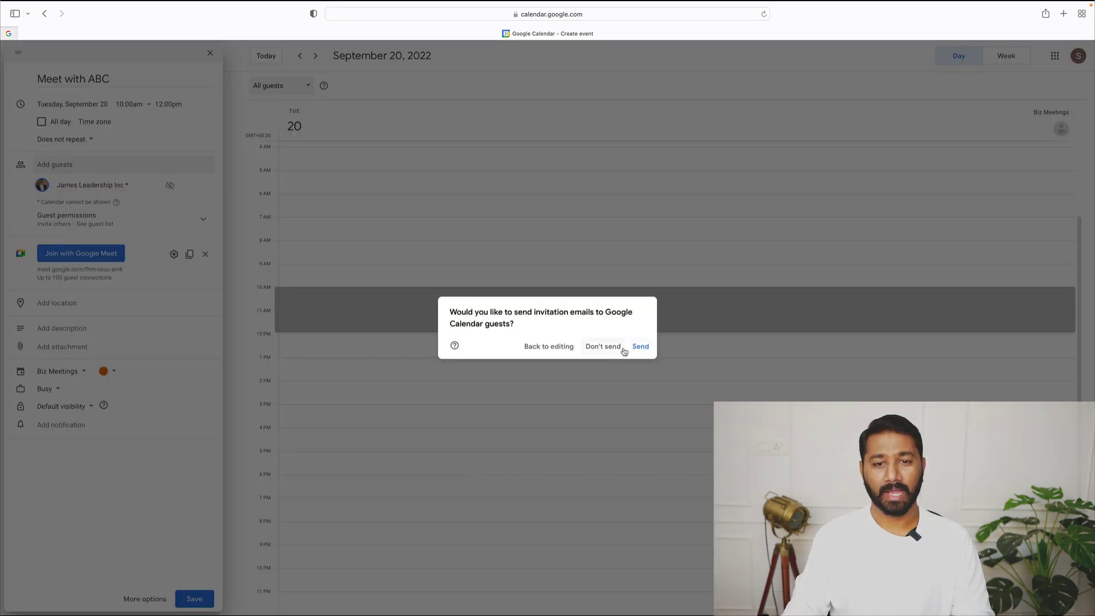
click(640, 346)
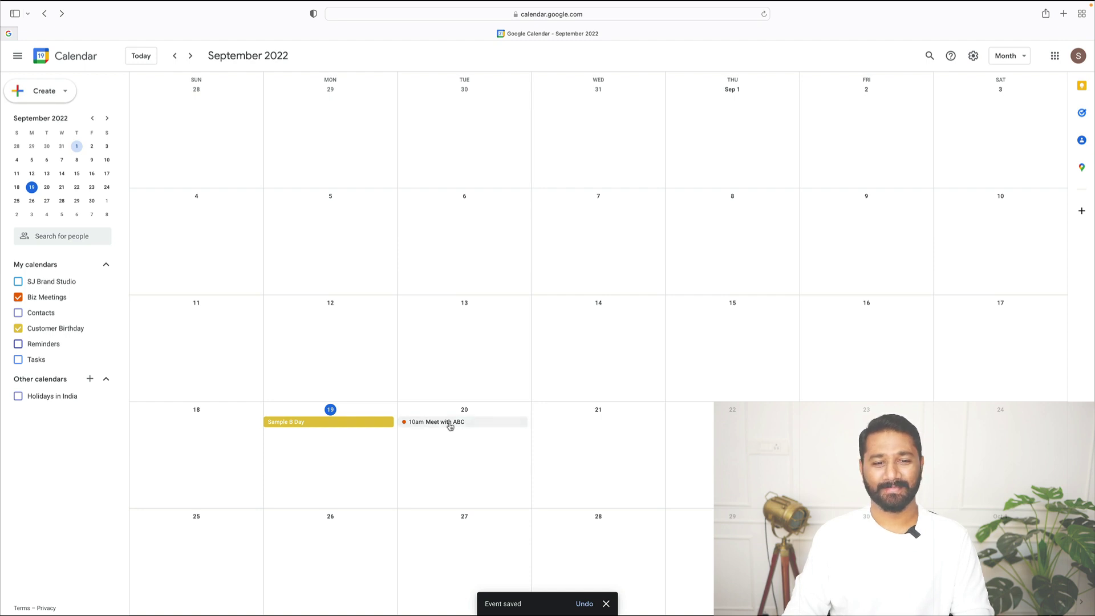
Start a new event on September 20, 2022 and title it "Client Meeting 2".
click(452, 453)
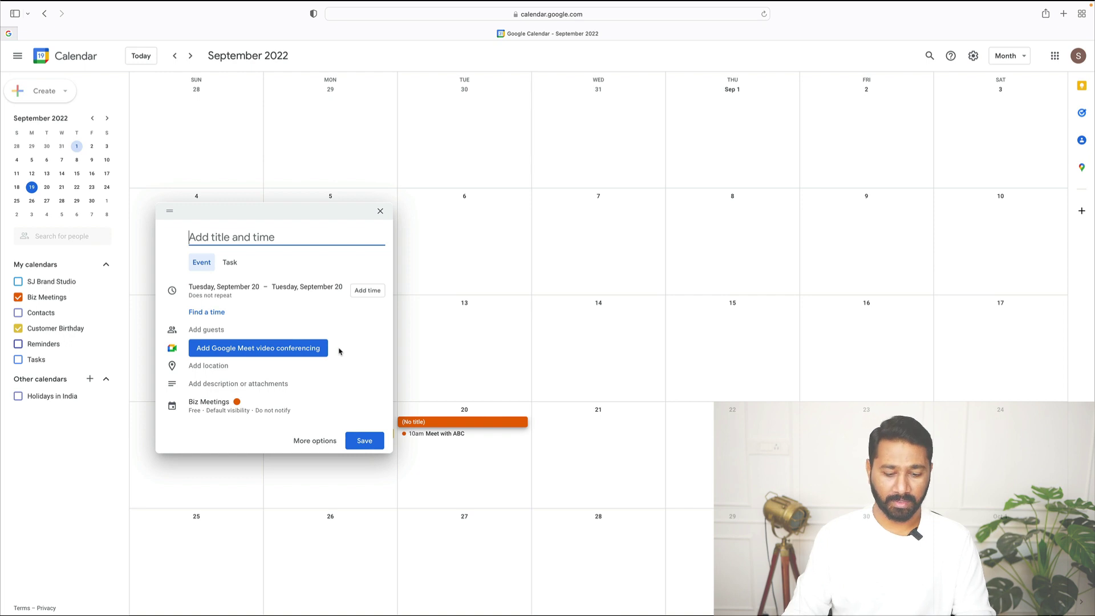
text(Clien)
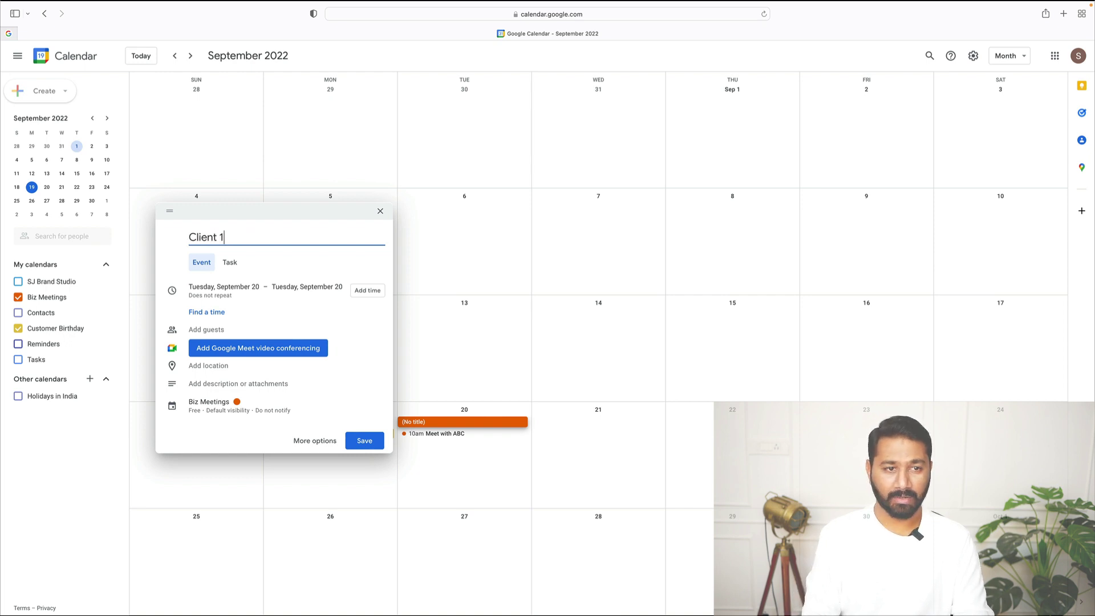
text(t Meeting 1)
key(BackSpace)
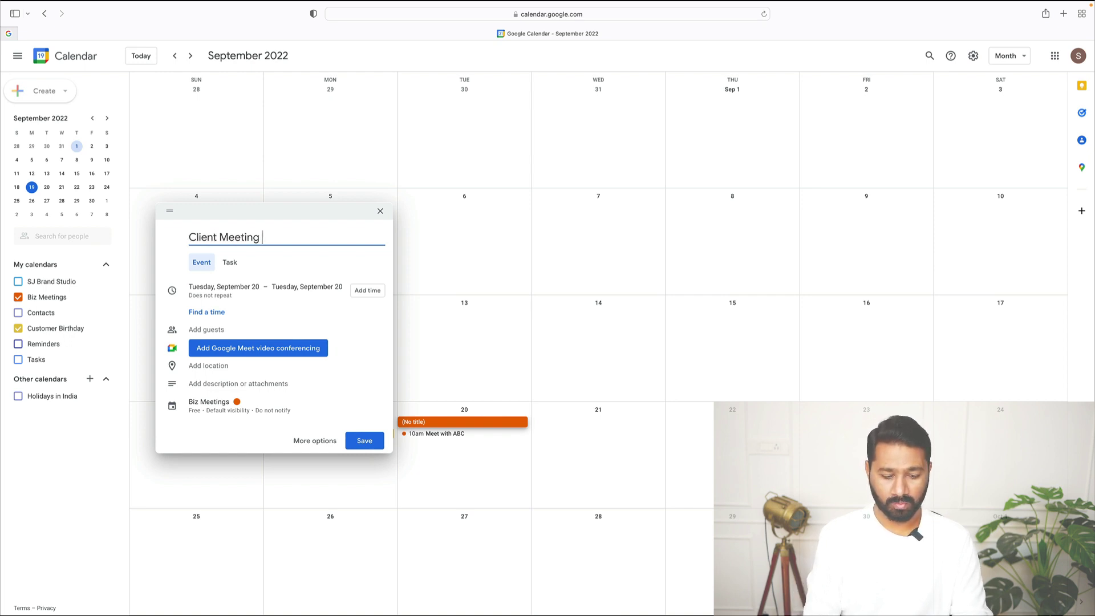
text(2)
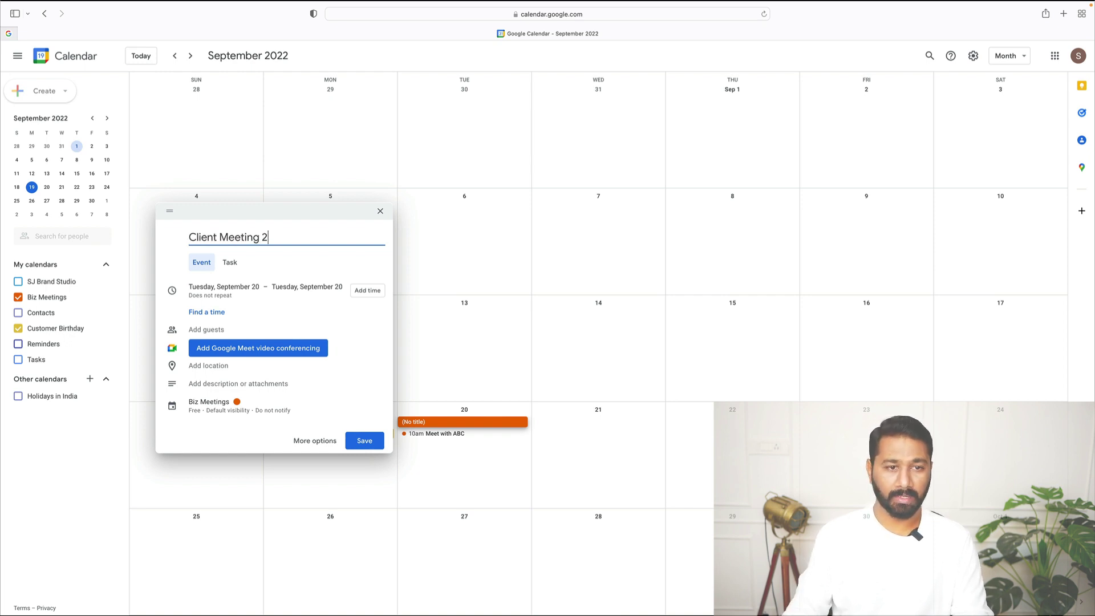
Schedule "Client Meeting 2" from 1:00pm to 3:00pm and save the event.
click(368, 291)
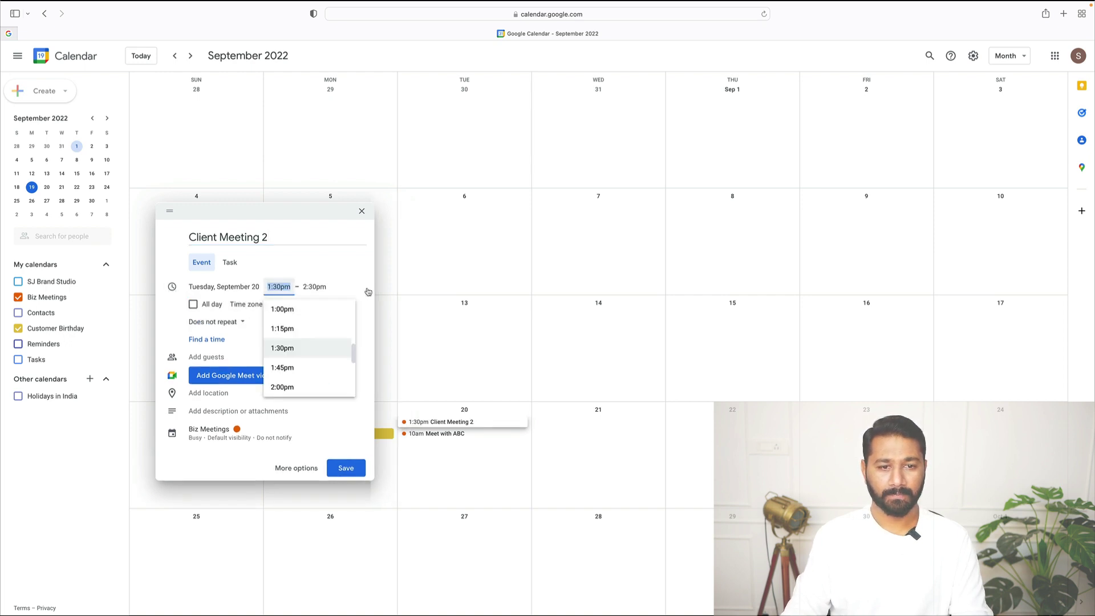
click(288, 311)
click(333, 287)
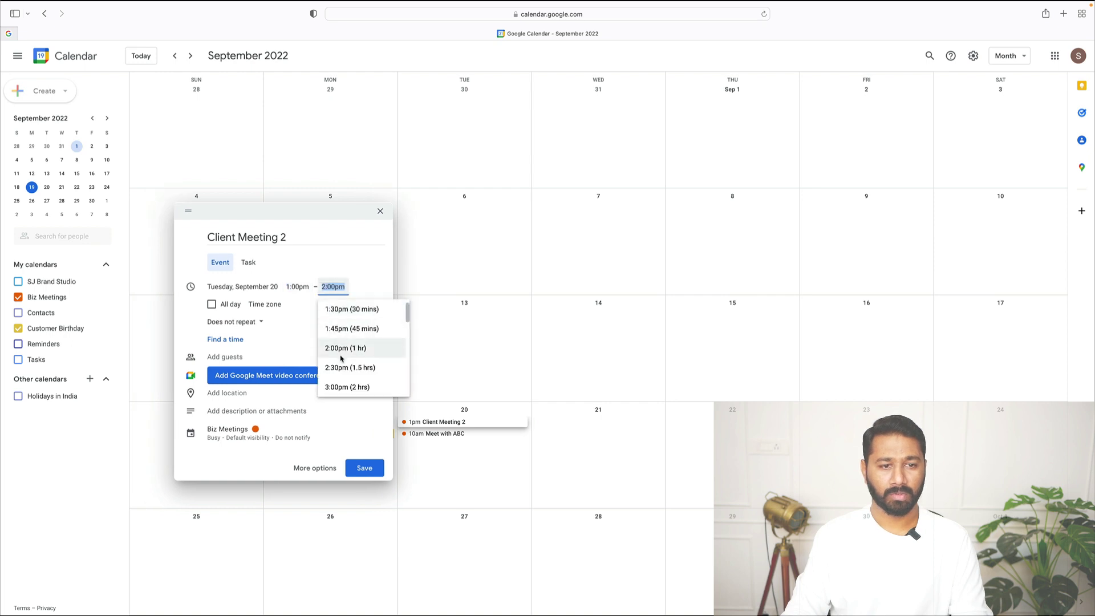
click(347, 387)
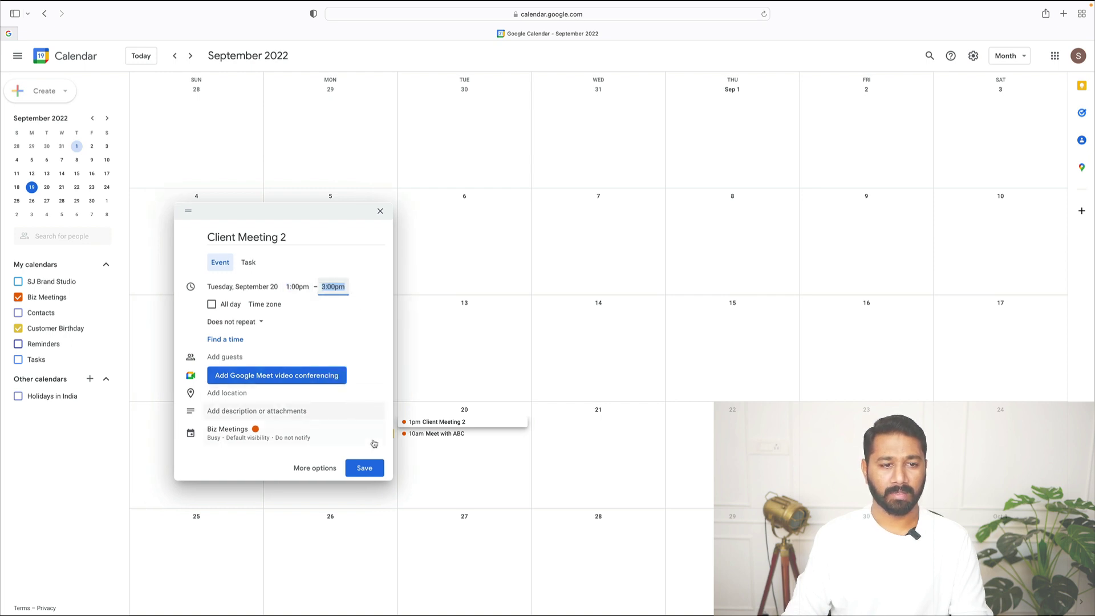
click(369, 468)
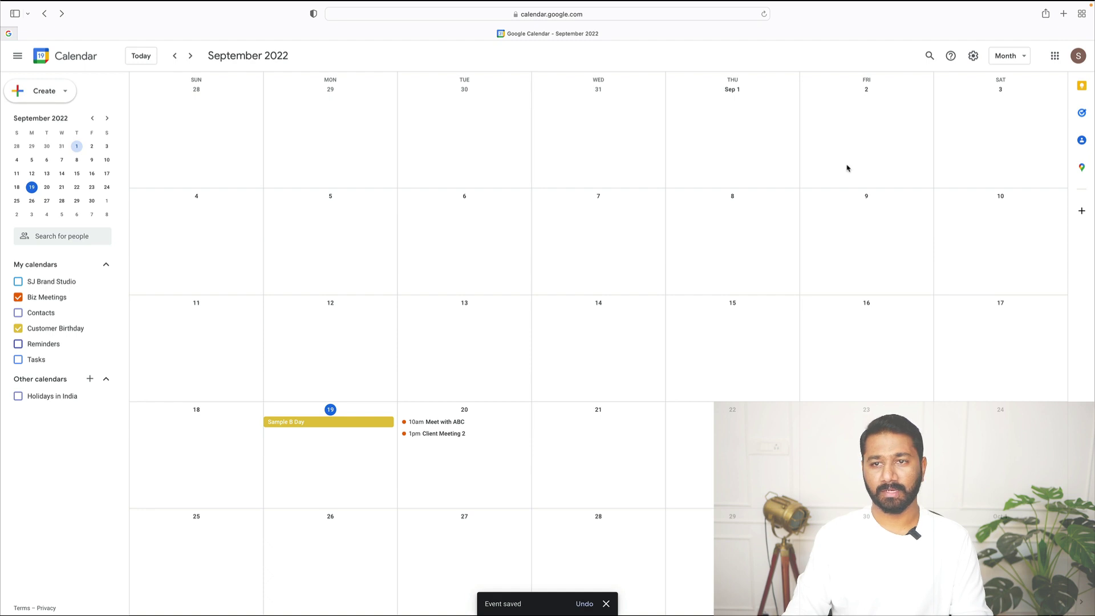
Show the calendar in the 4 days view and browse to September 17–20 to review the scheduled meetings.
click(1020, 59)
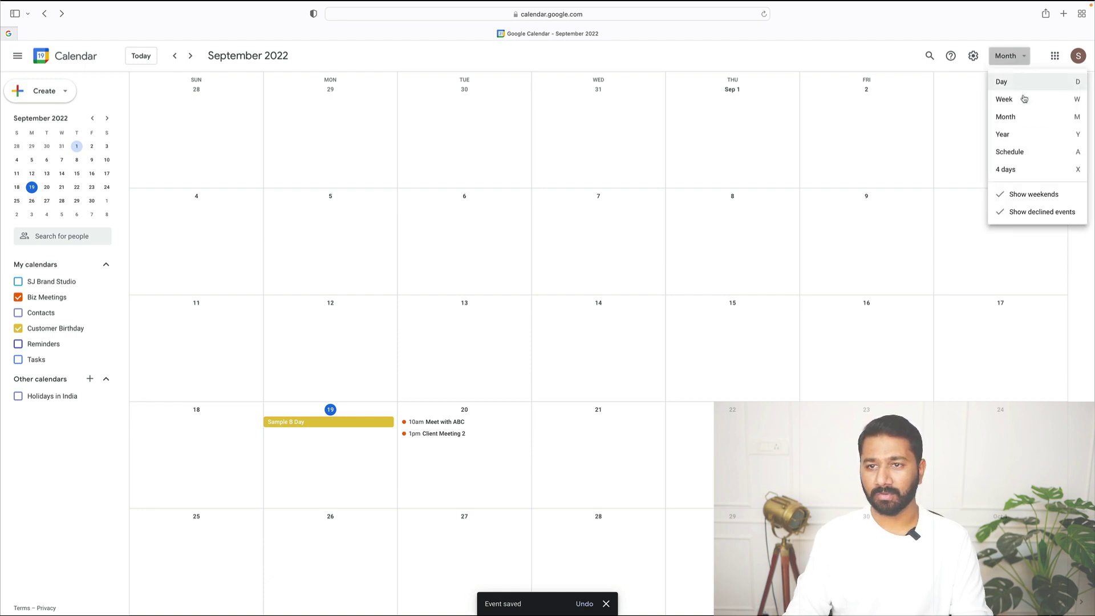
click(1014, 168)
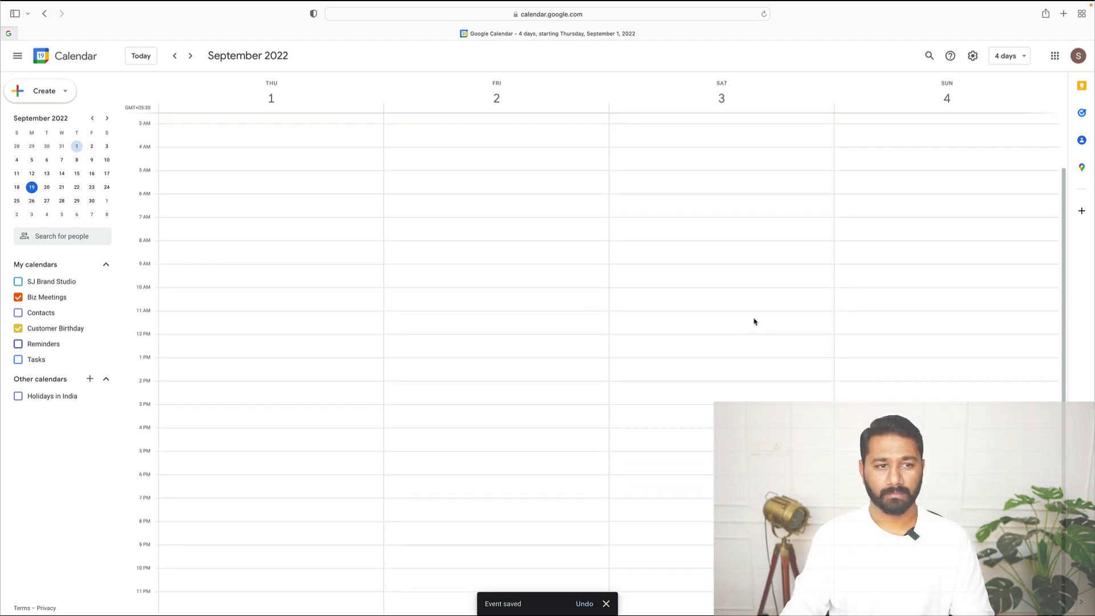
click(190, 57)
click(191, 58)
click(191, 58)
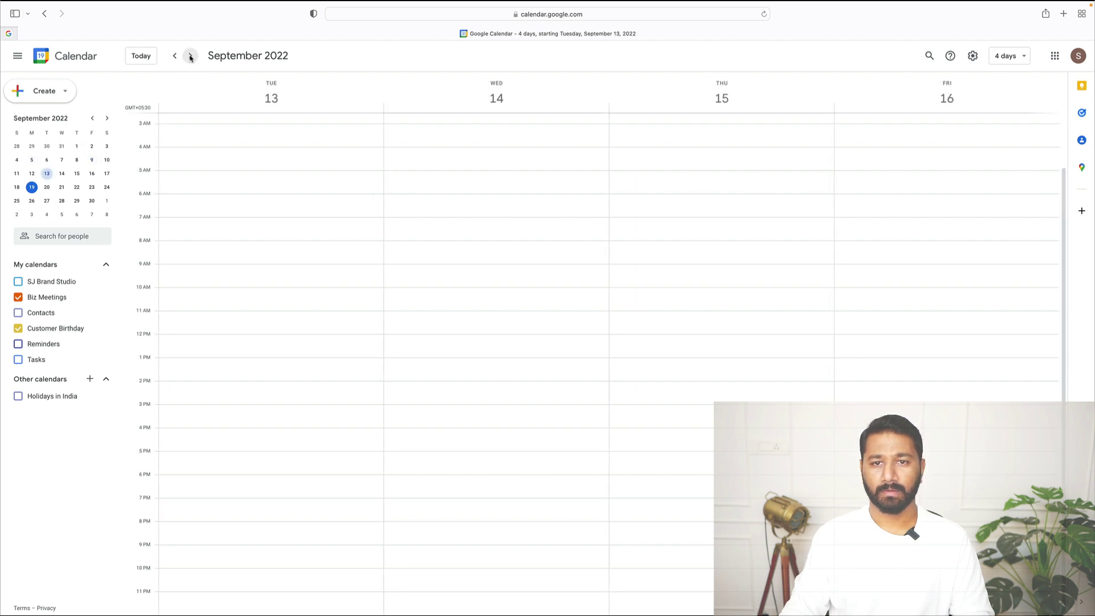
click(191, 57)
click(190, 58)
click(174, 55)
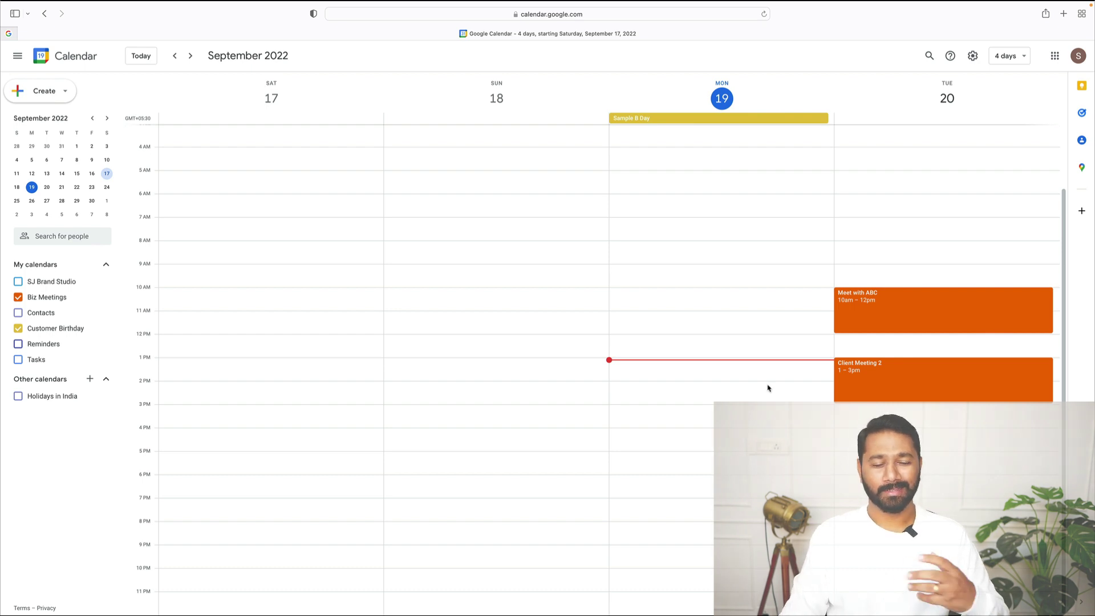
View the calendar by month, switch to the Schedule view and extend its event list to September 2027.
click(1020, 57)
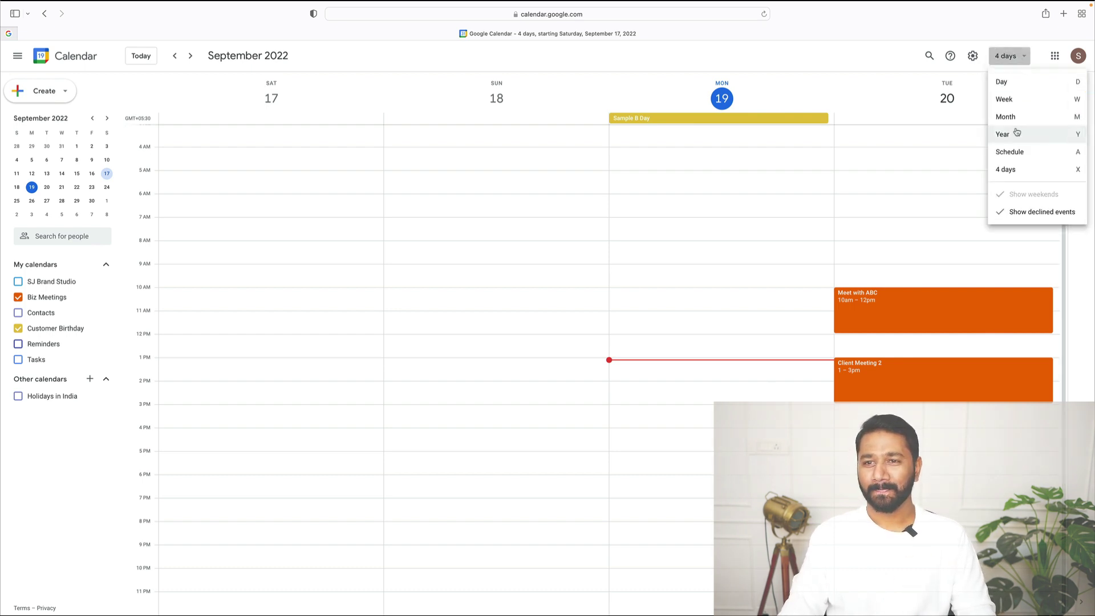
click(1007, 120)
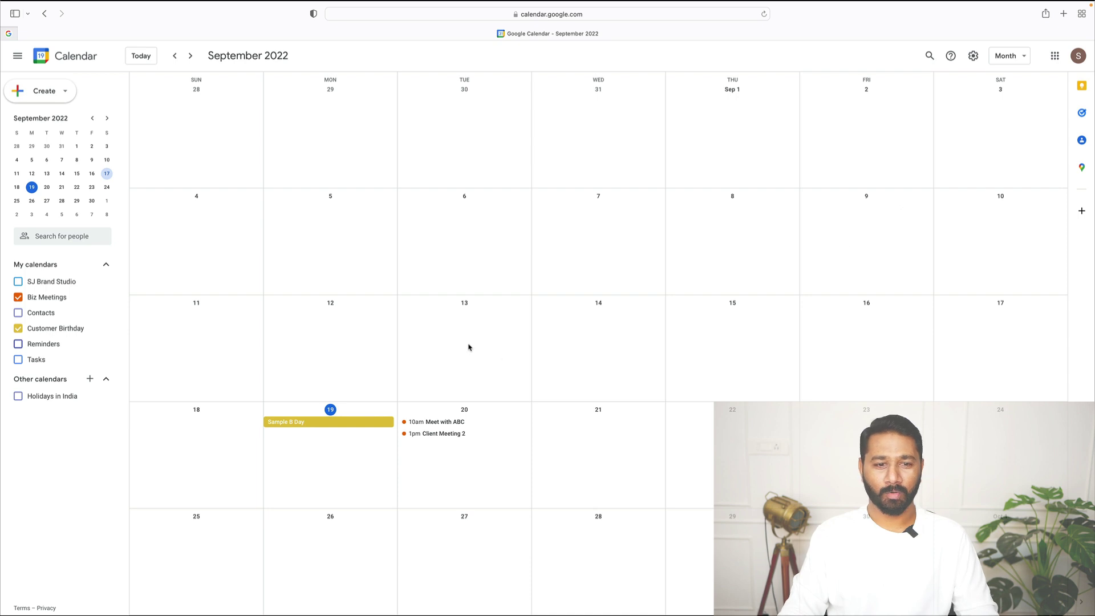
click(1021, 57)
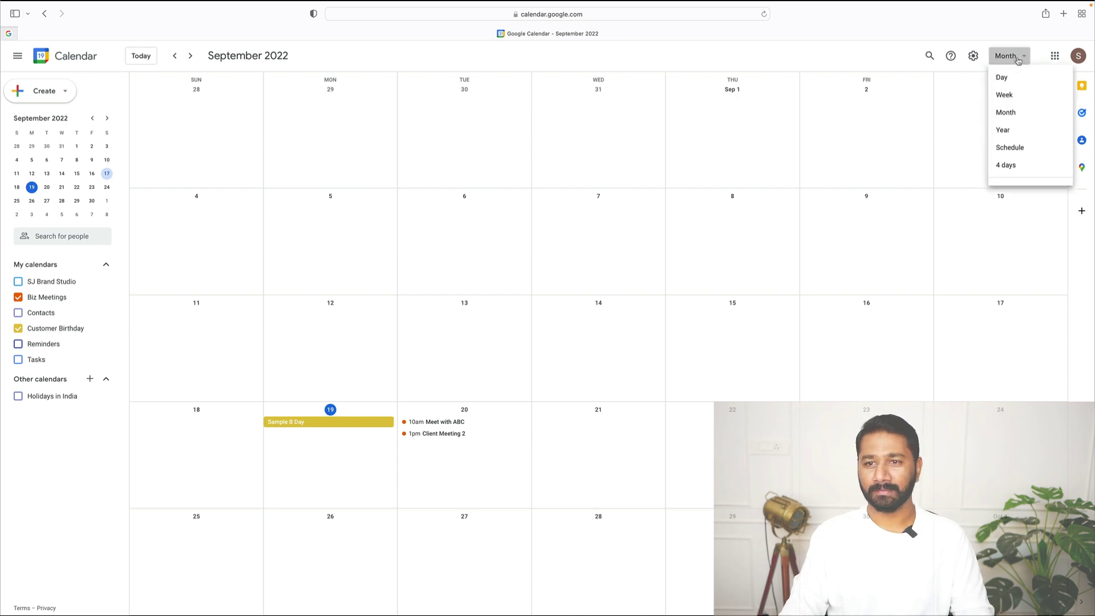
click(1014, 151)
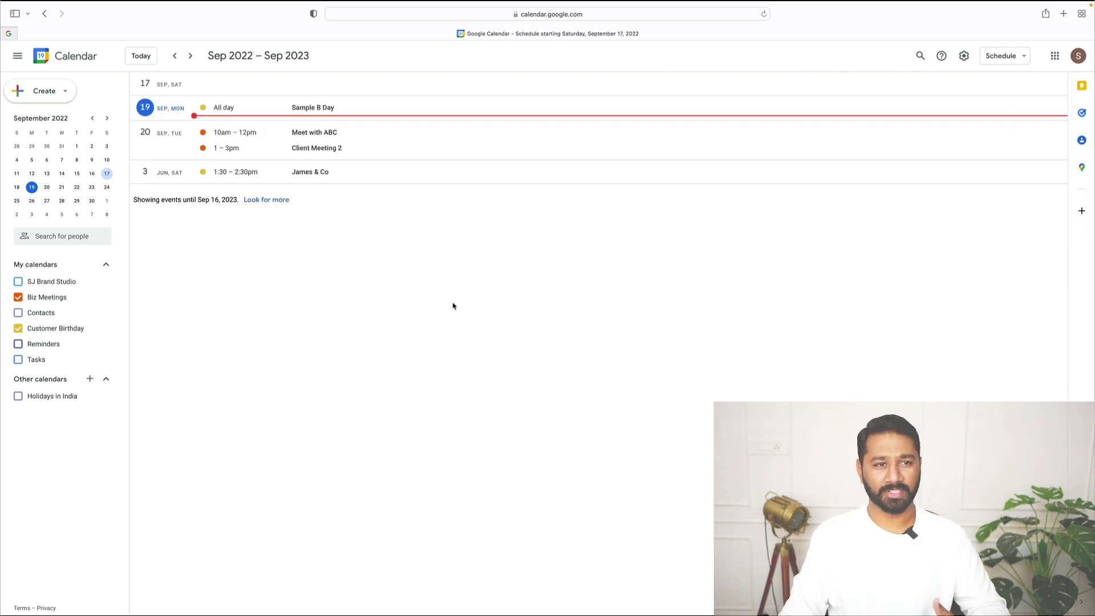
click(267, 199)
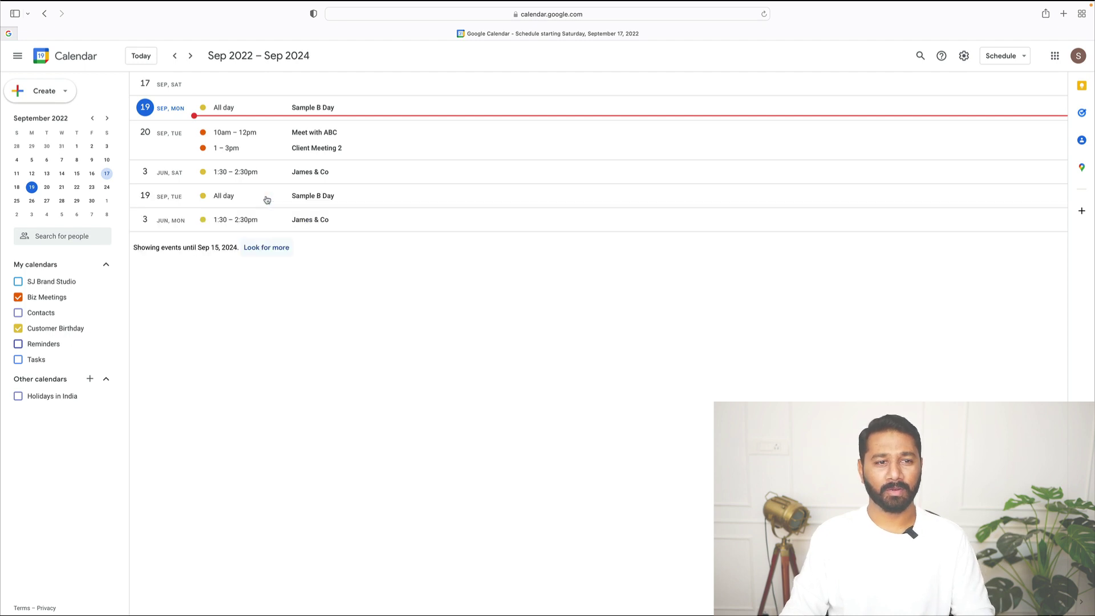
click(279, 256)
click(275, 295)
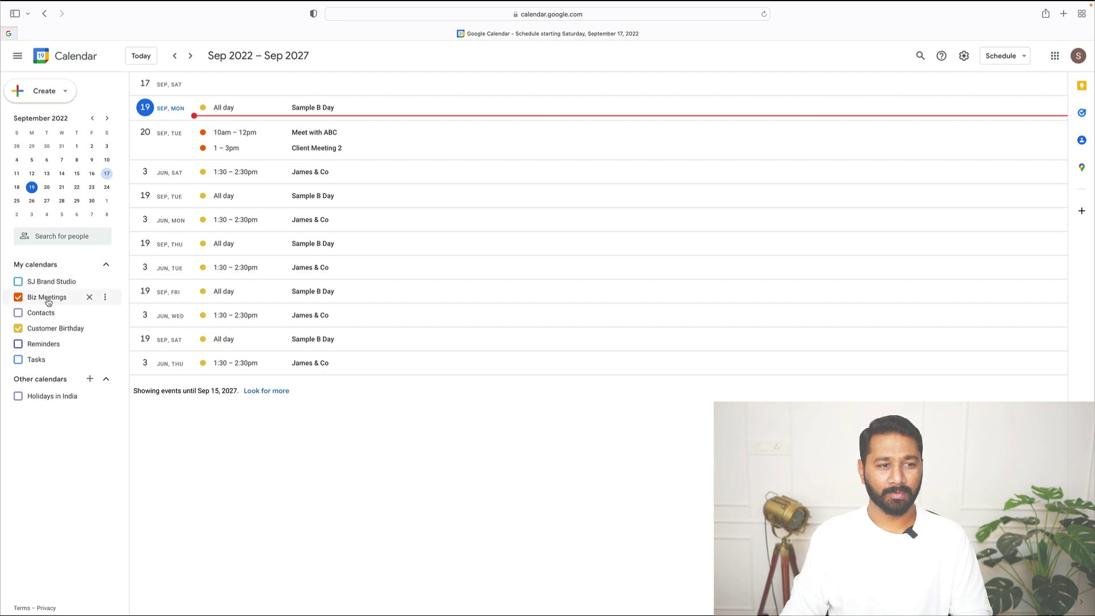
Create a new calendar named "Accounts Calendar" and return to the main calendar page.
click(91, 379)
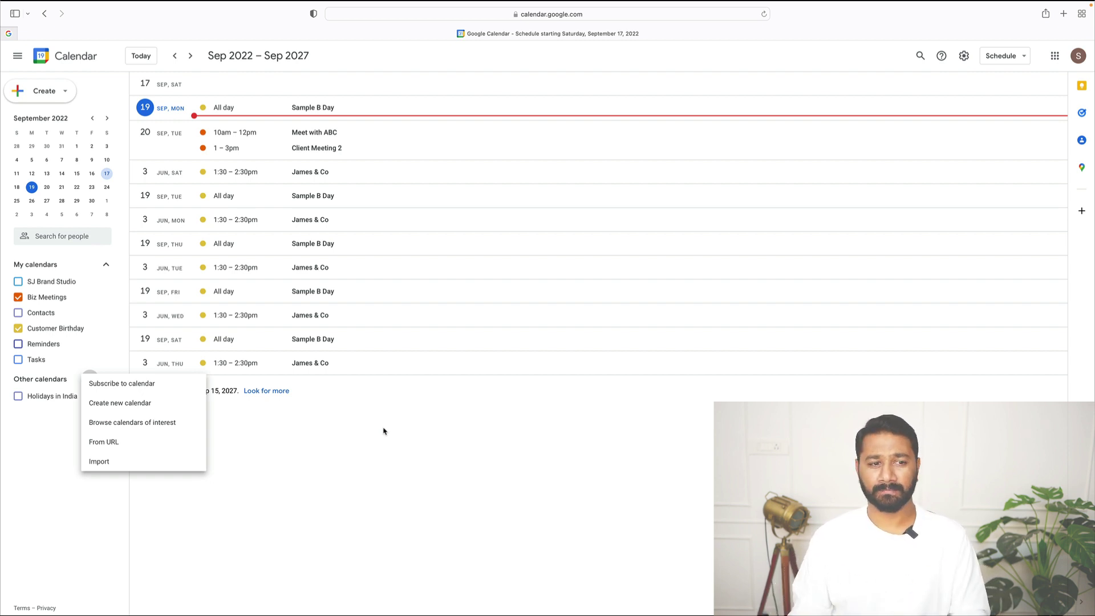
click(132, 406)
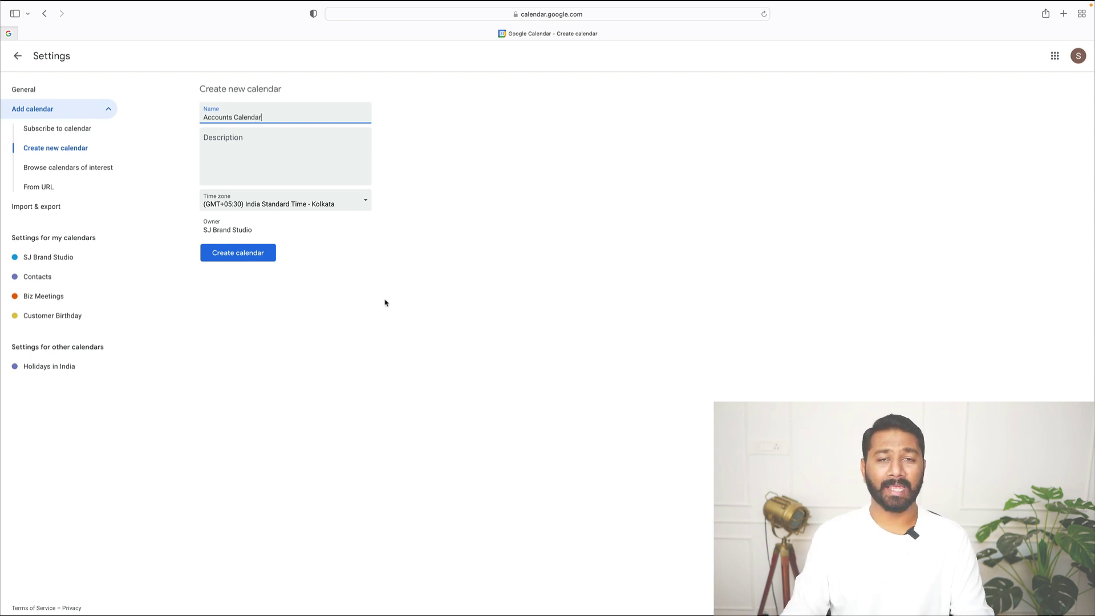
click(248, 254)
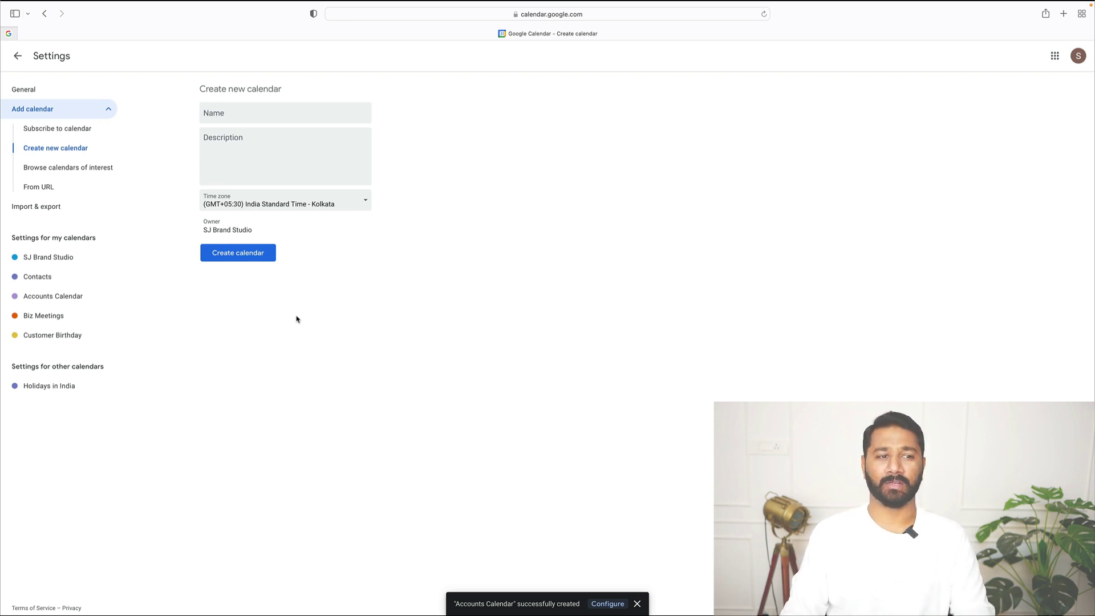
click(18, 60)
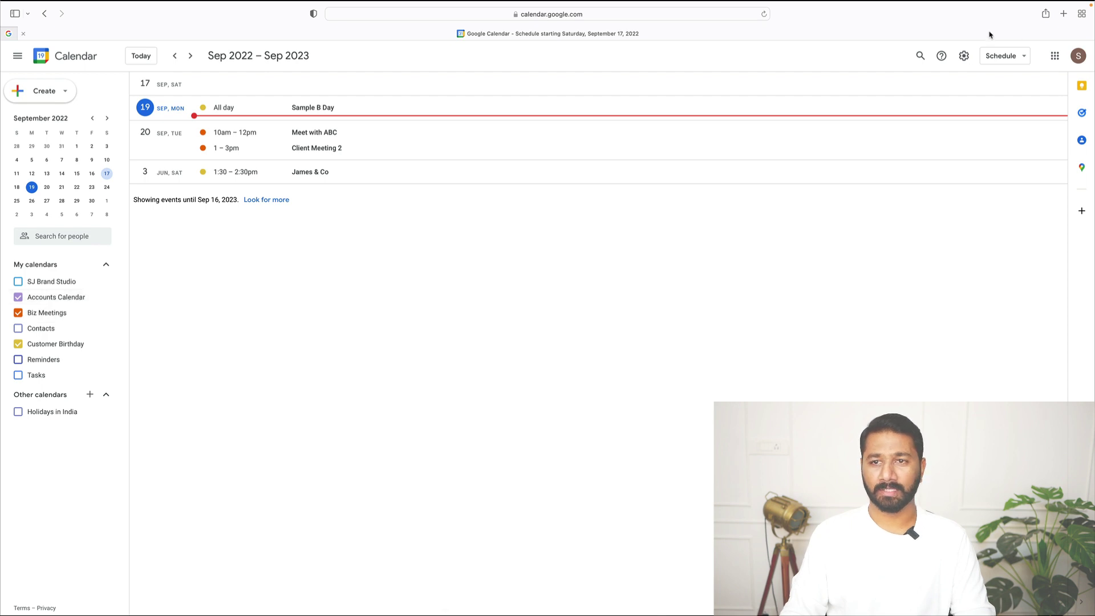
Switch back to the Month view and start a September 5 event titled "TDS Monthly Filing" in Accounts Calendar.
click(1002, 56)
click(1003, 121)
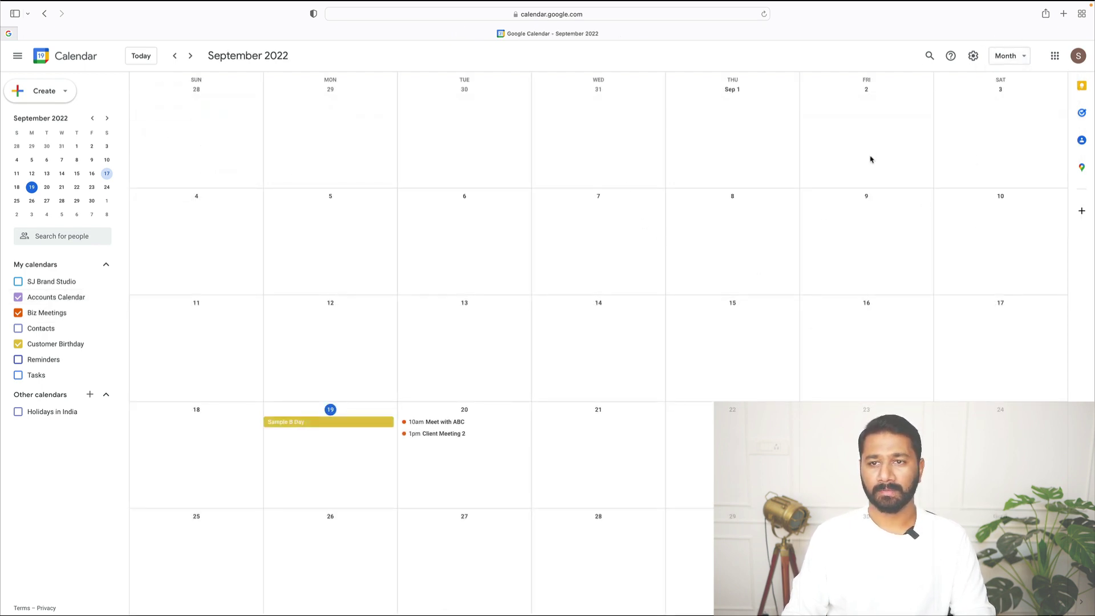
click(323, 220)
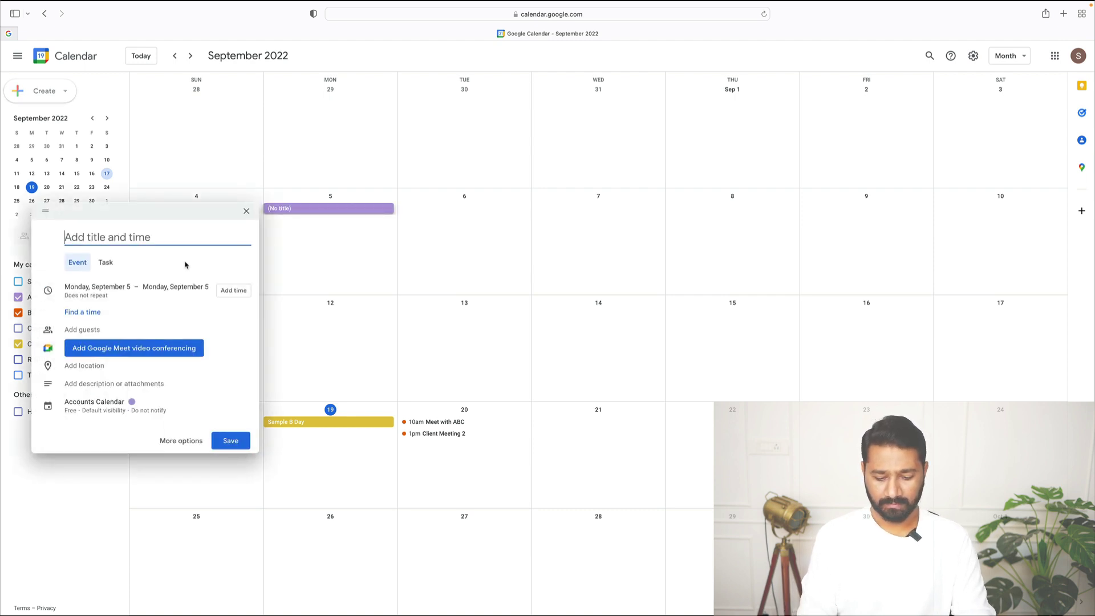
text(TD)
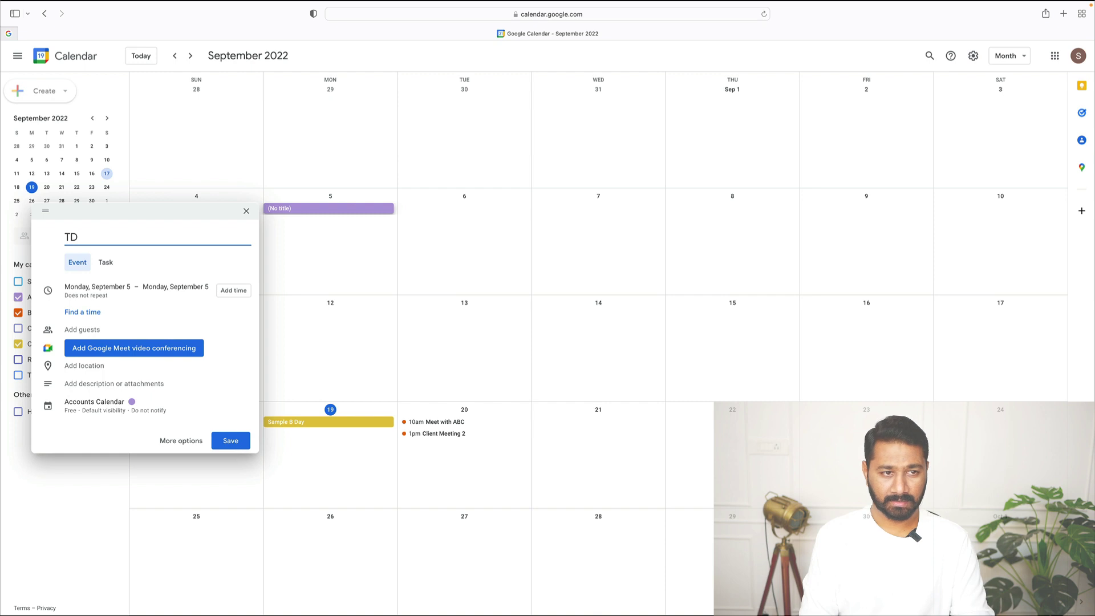
text(S Mon)
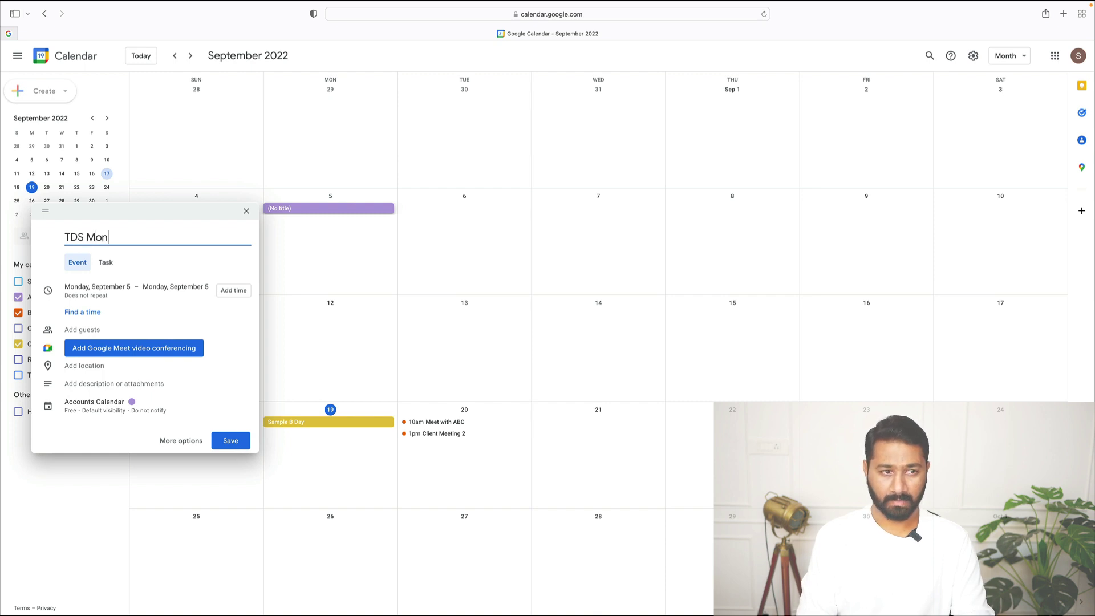
text(thly Filing)
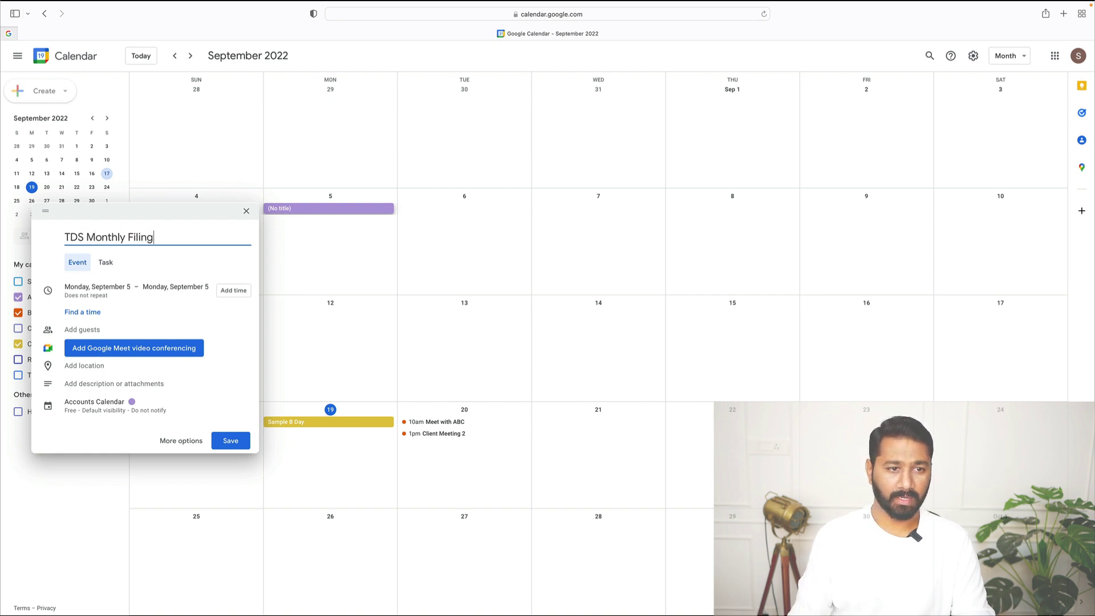
Give the "TDS Monthly Filing" event a custom recurrence of every 1 month on day 5, never ending.
click(120, 292)
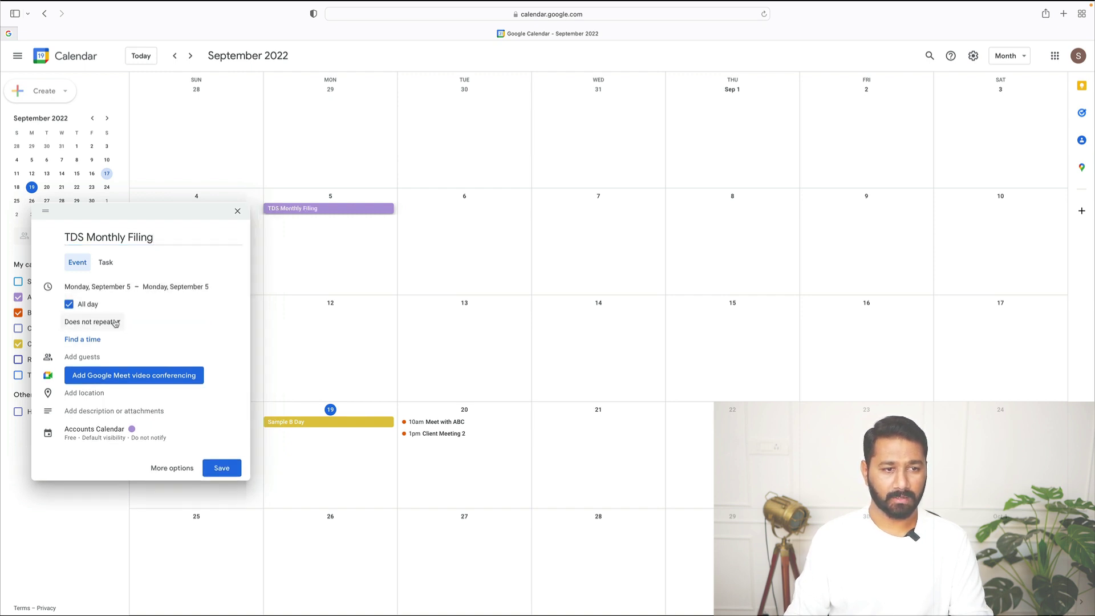
click(115, 323)
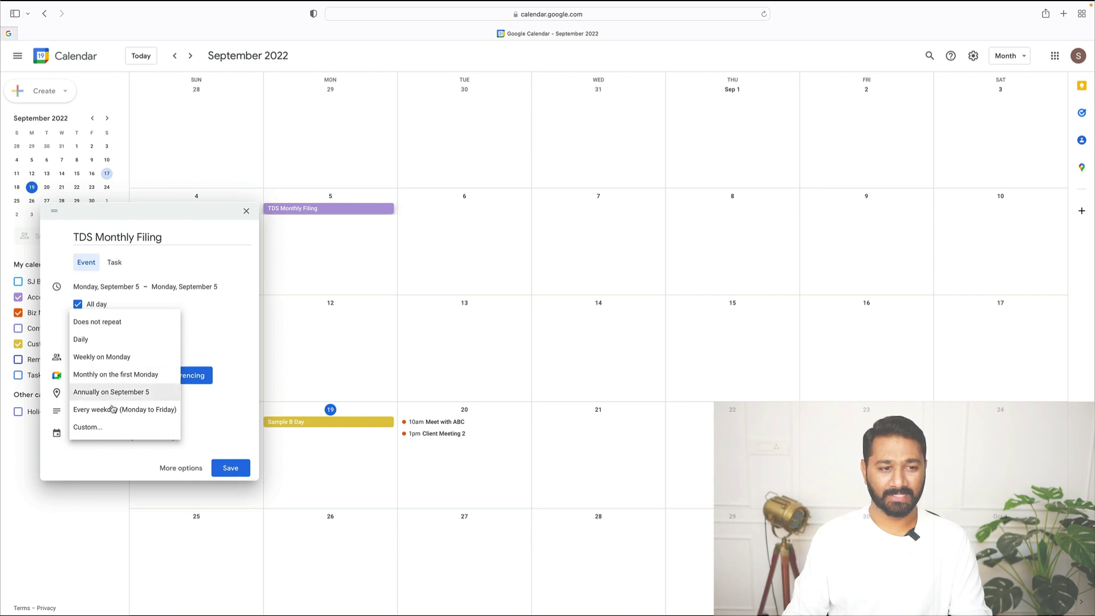
click(103, 433)
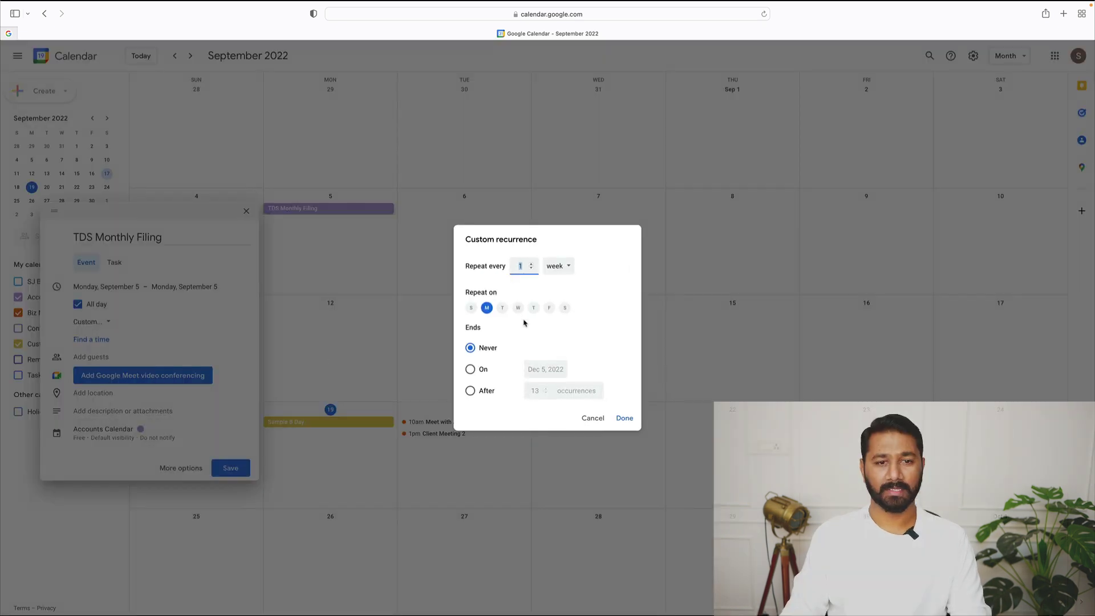
click(555, 266)
click(561, 283)
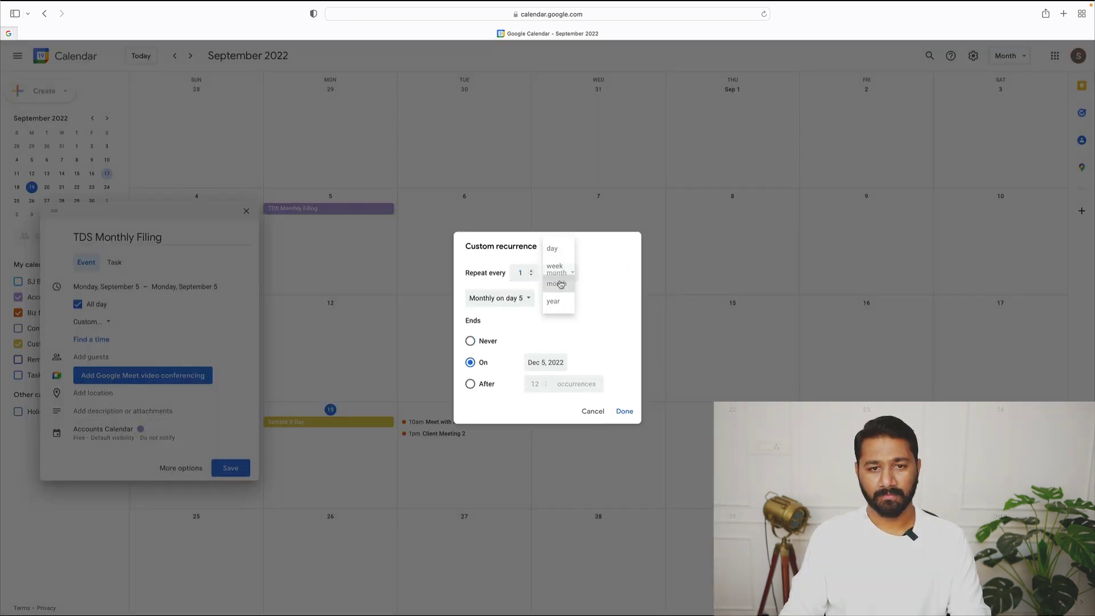
click(521, 298)
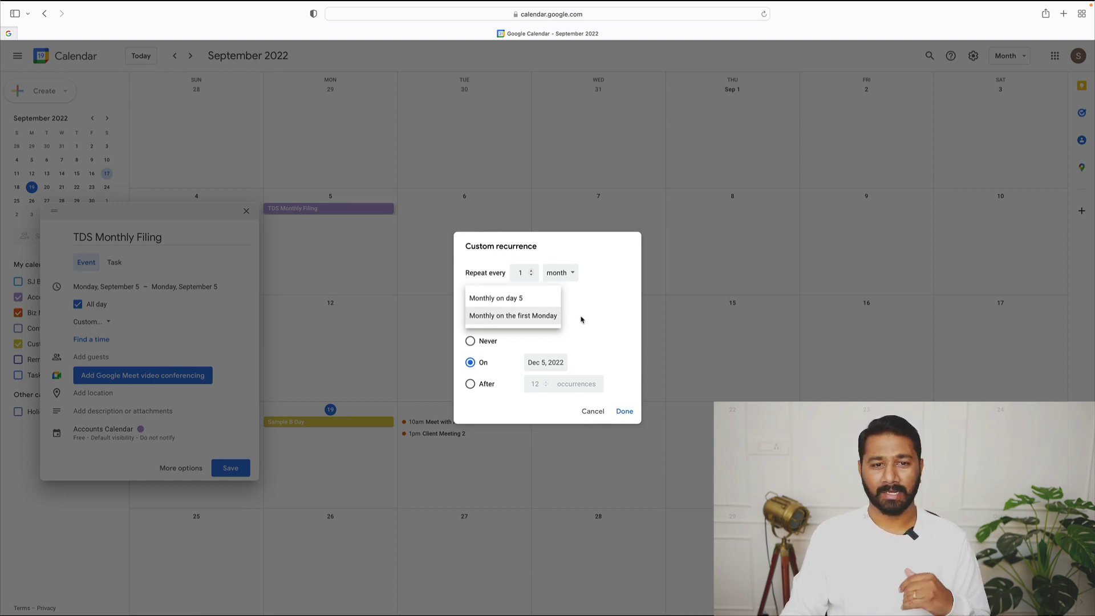
click(541, 307)
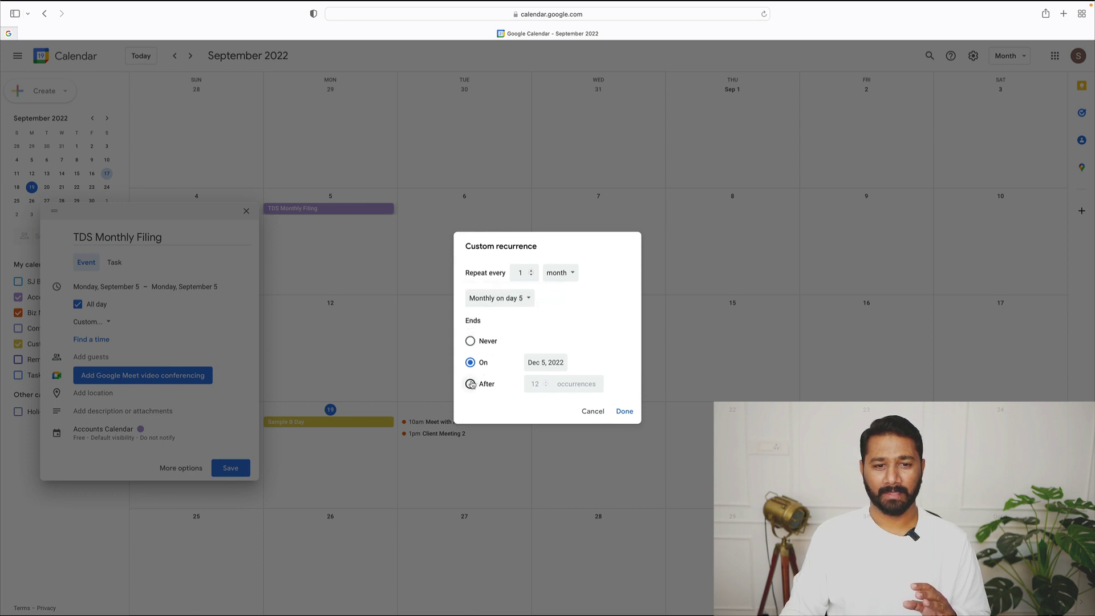
click(470, 341)
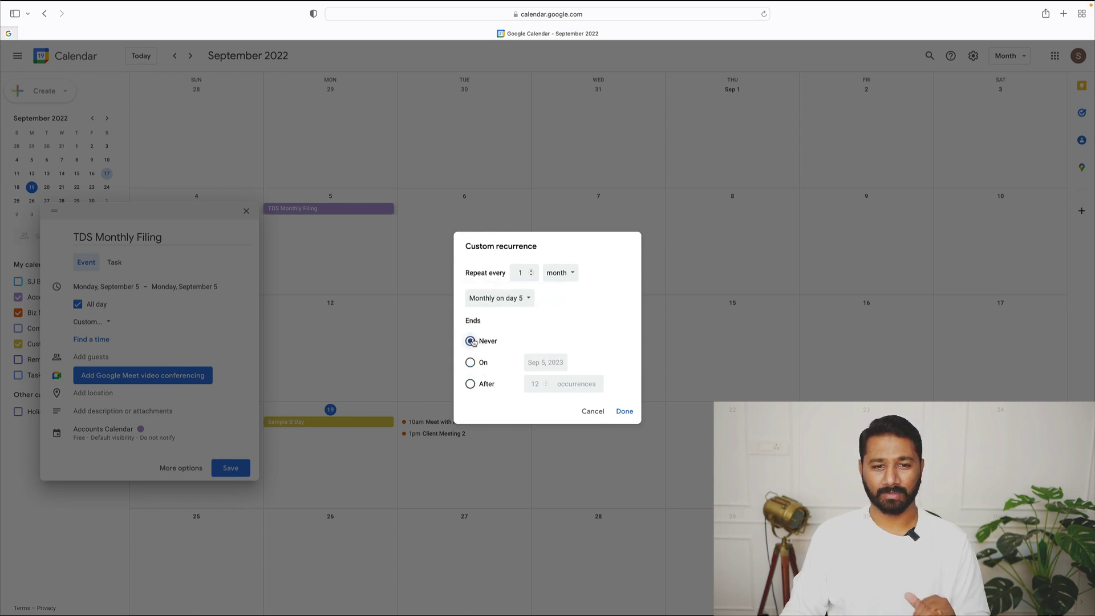
click(624, 412)
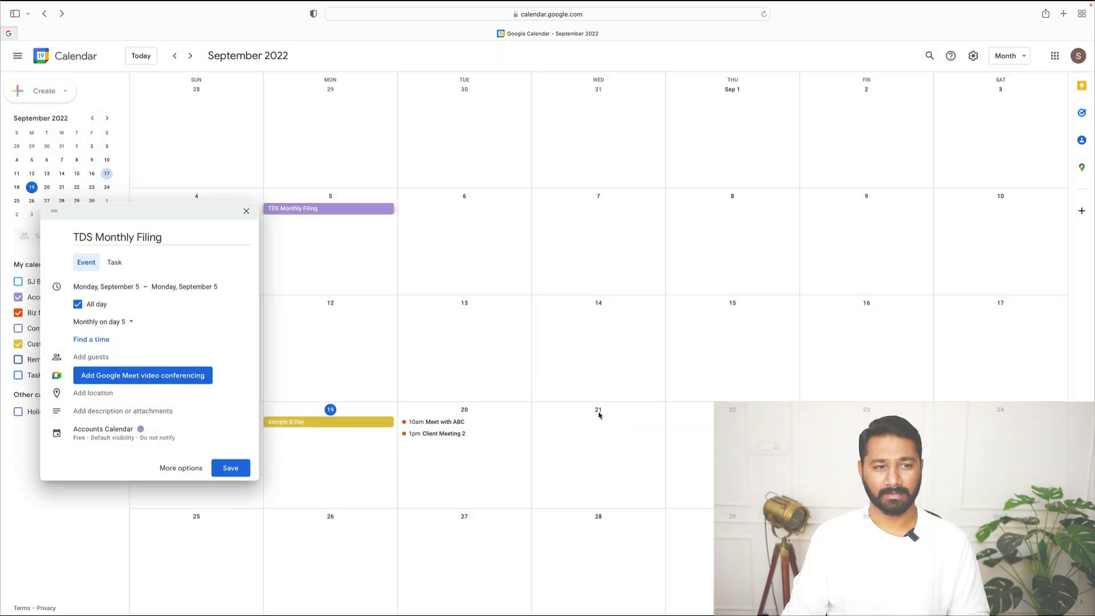
Save the "TDS Monthly Filing" event and show the SJ Brand Studio, Contacts, Reminders, Tasks and Holidays in India calendars.
click(230, 468)
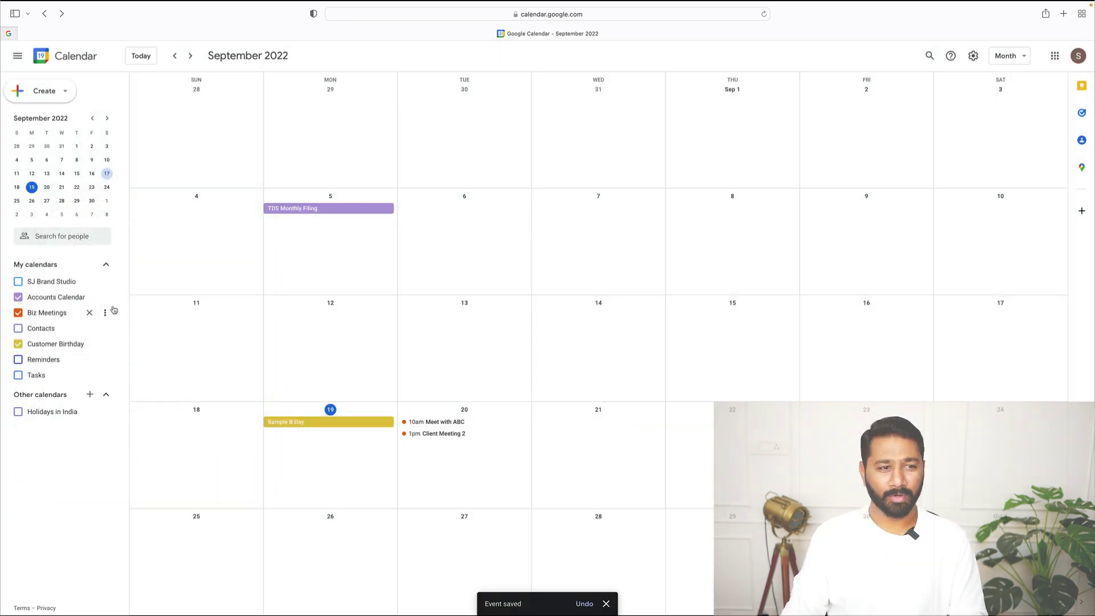
click(18, 281)
click(18, 328)
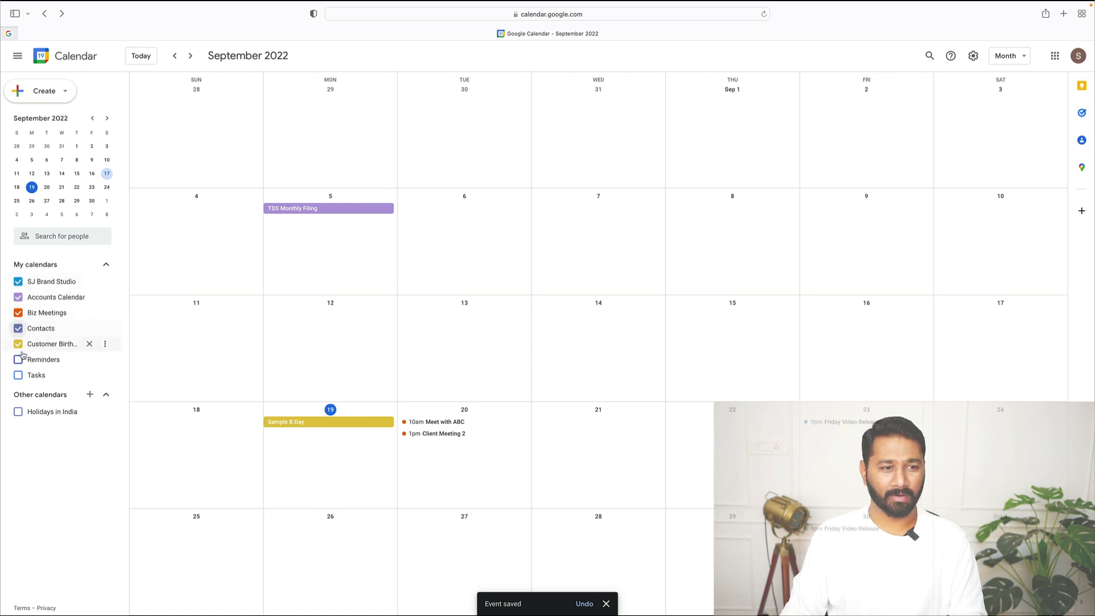
click(17, 359)
click(17, 375)
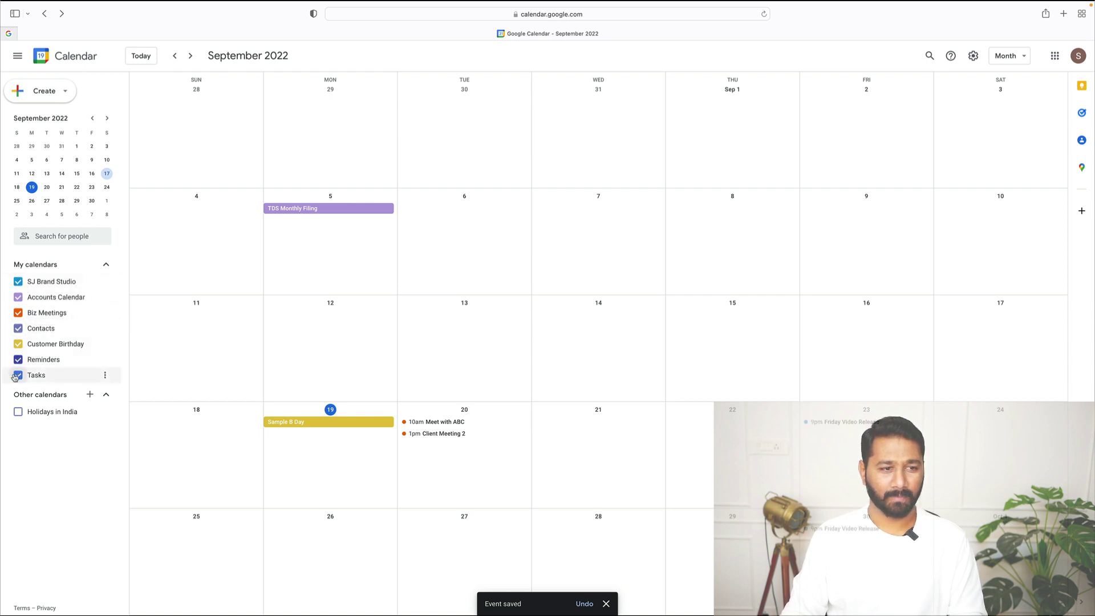
click(18, 411)
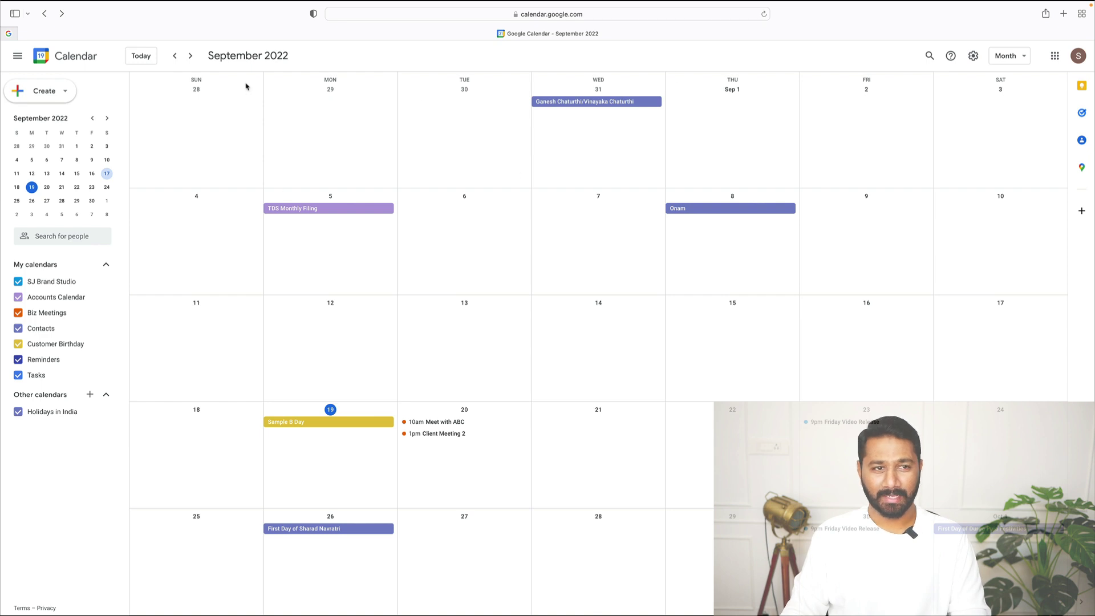
Page the month view forward through October to November 2022 to check the recurring "TDS Monthly Filing" entries.
click(191, 55)
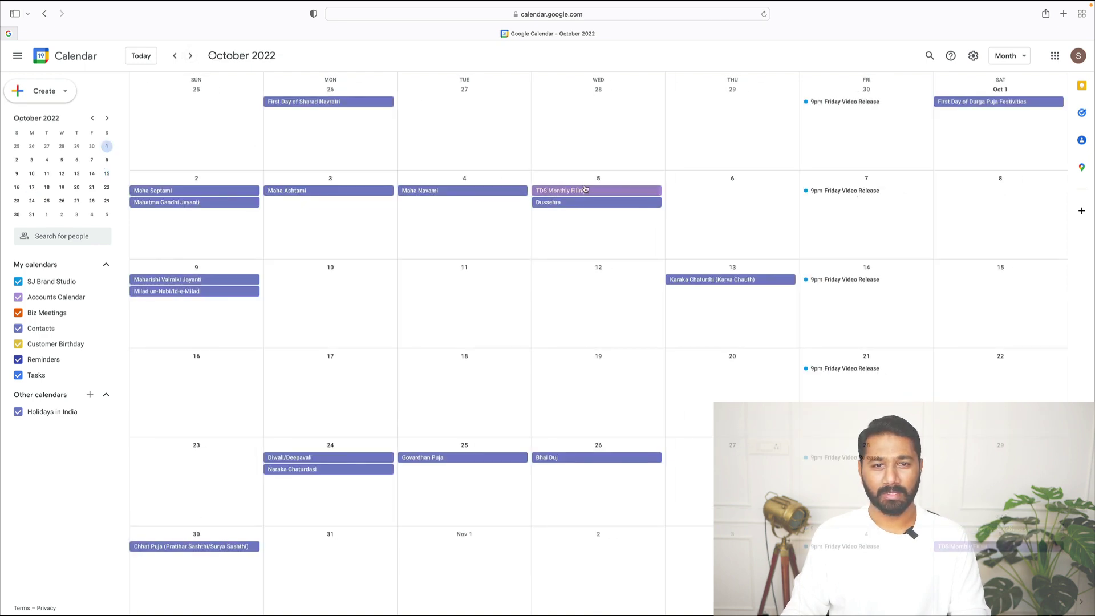
click(190, 55)
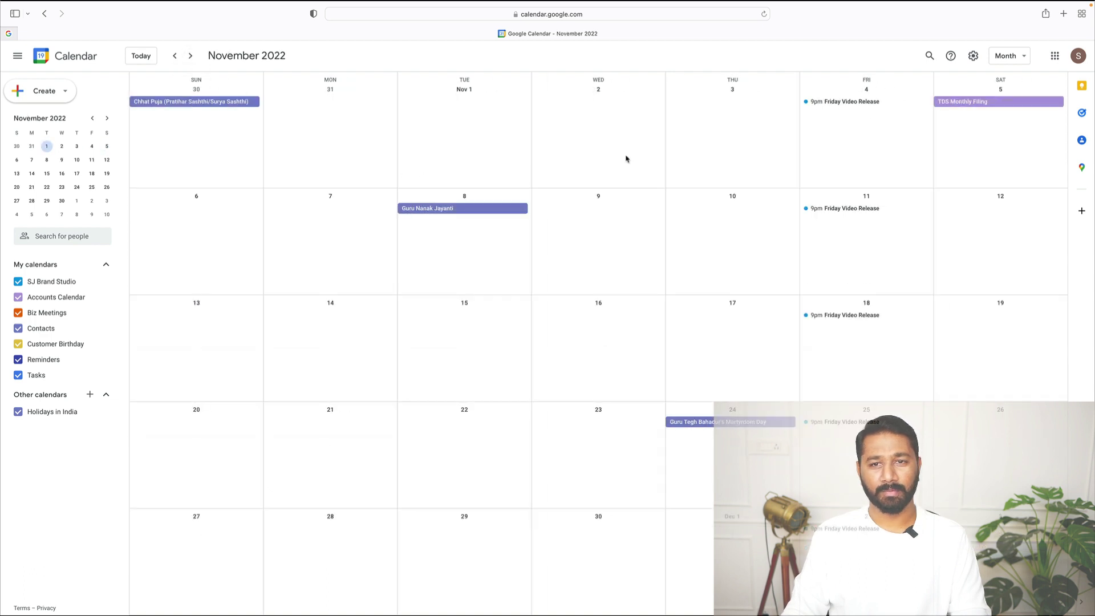